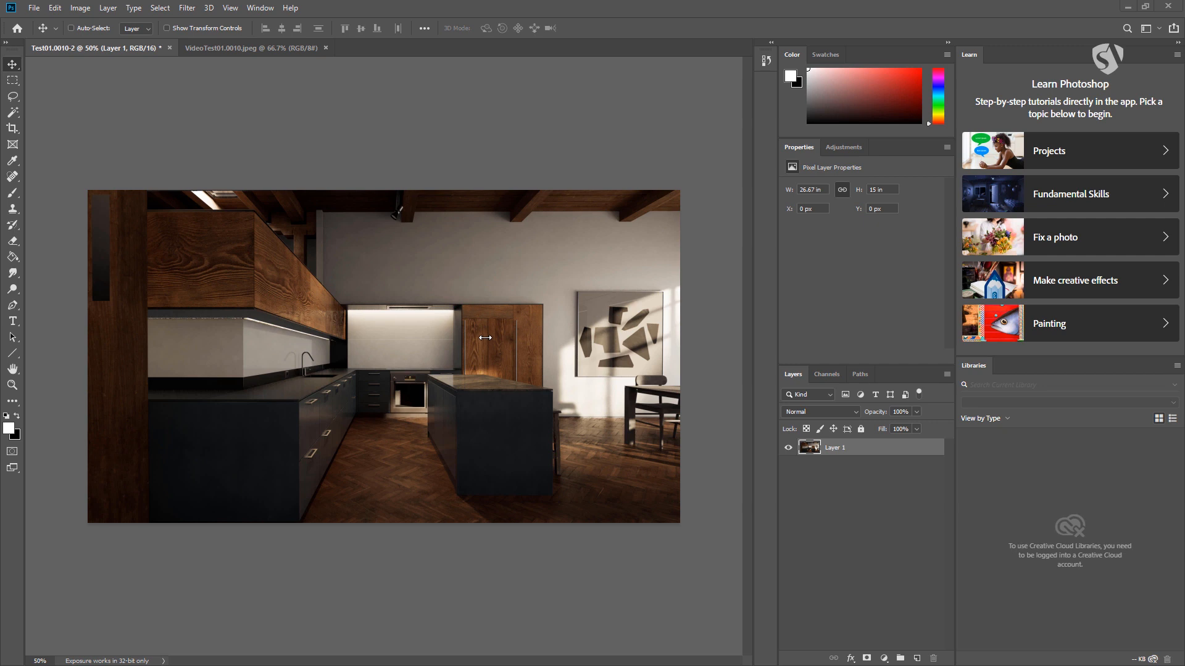
# - Activate the Magic Wand tool
pyautogui.click(34, 9)
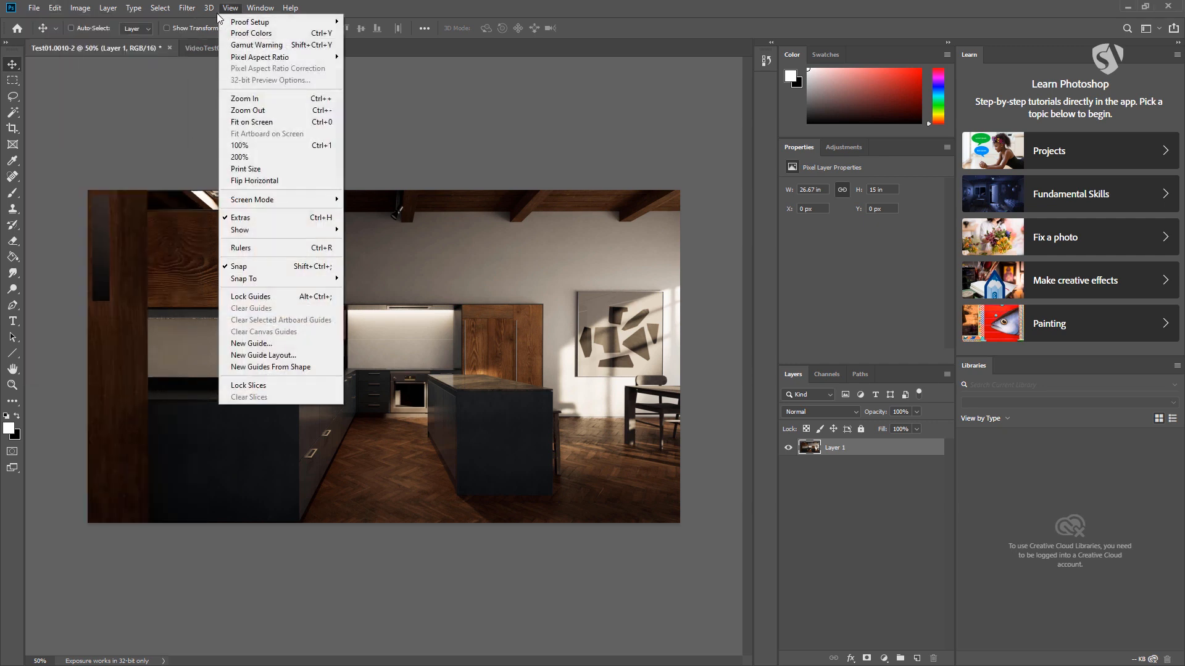
pyautogui.click(34, 101)
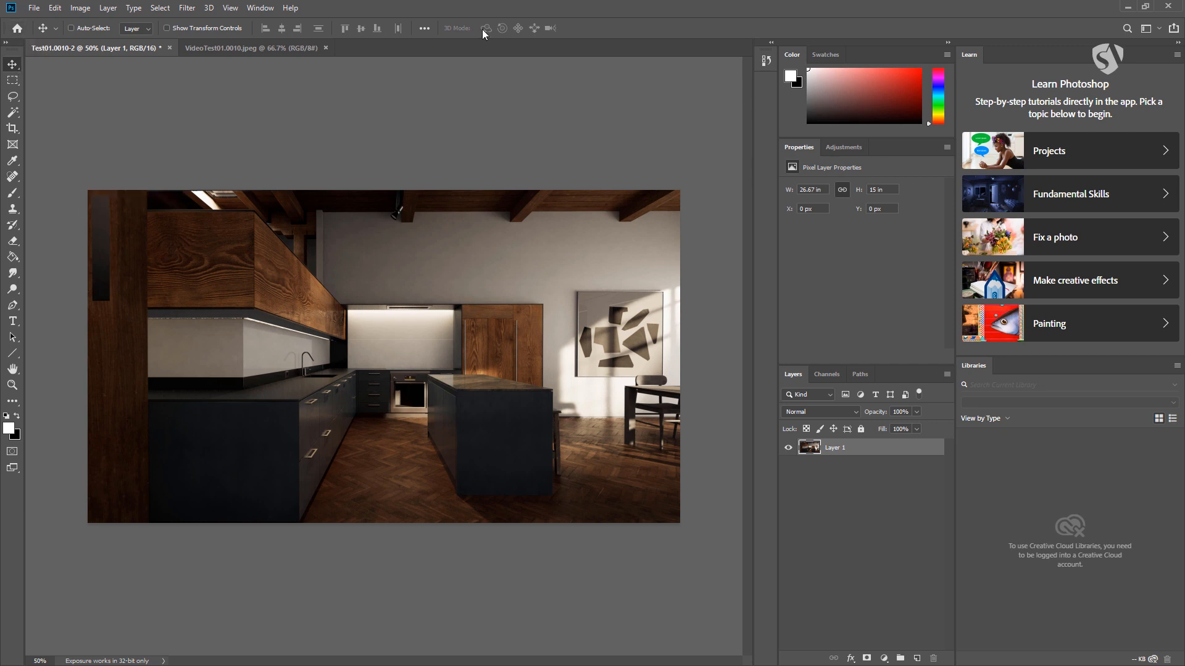
pyautogui.click(12, 115)
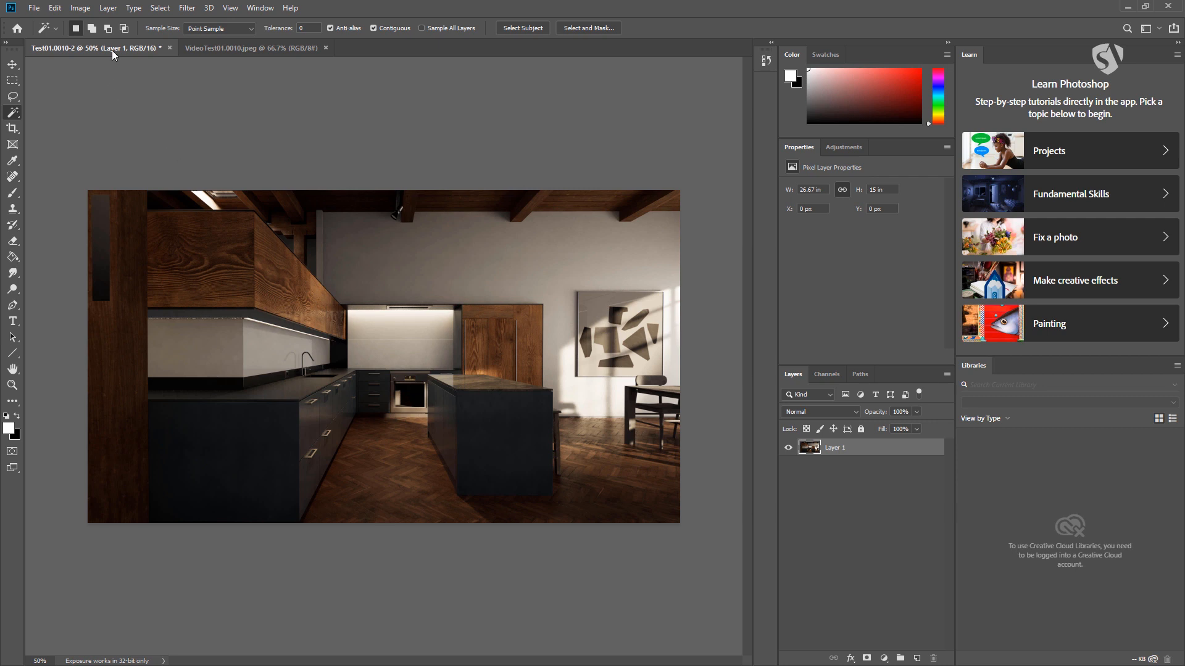
# - Switch back and forth between the Test01.0010-2 and VideoTest01.0010.jpeg documents, ending on the kitchen image
pyautogui.click(221, 47)
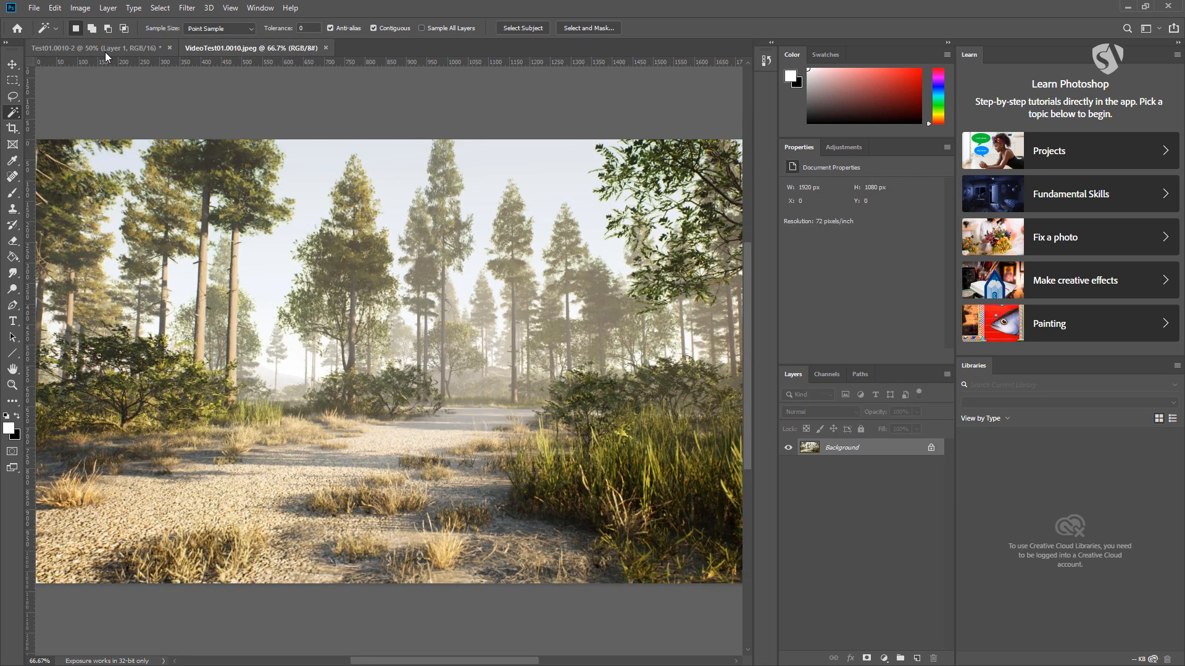
pyautogui.click(106, 49)
pyautogui.click(230, 53)
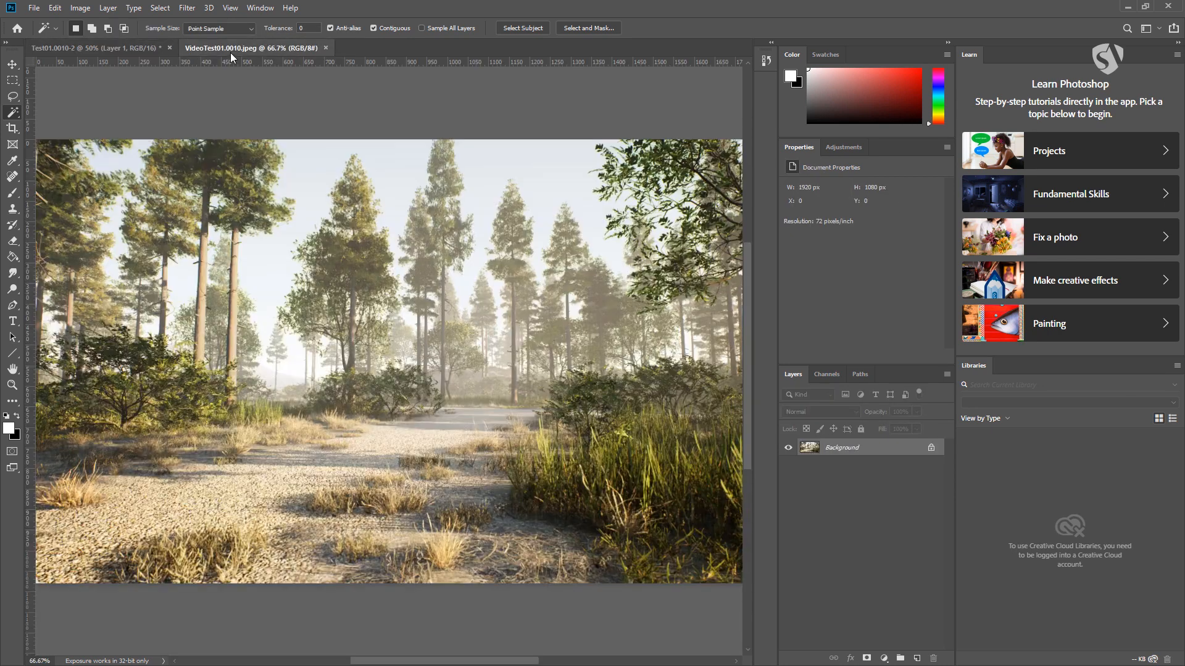
pyautogui.click(136, 50)
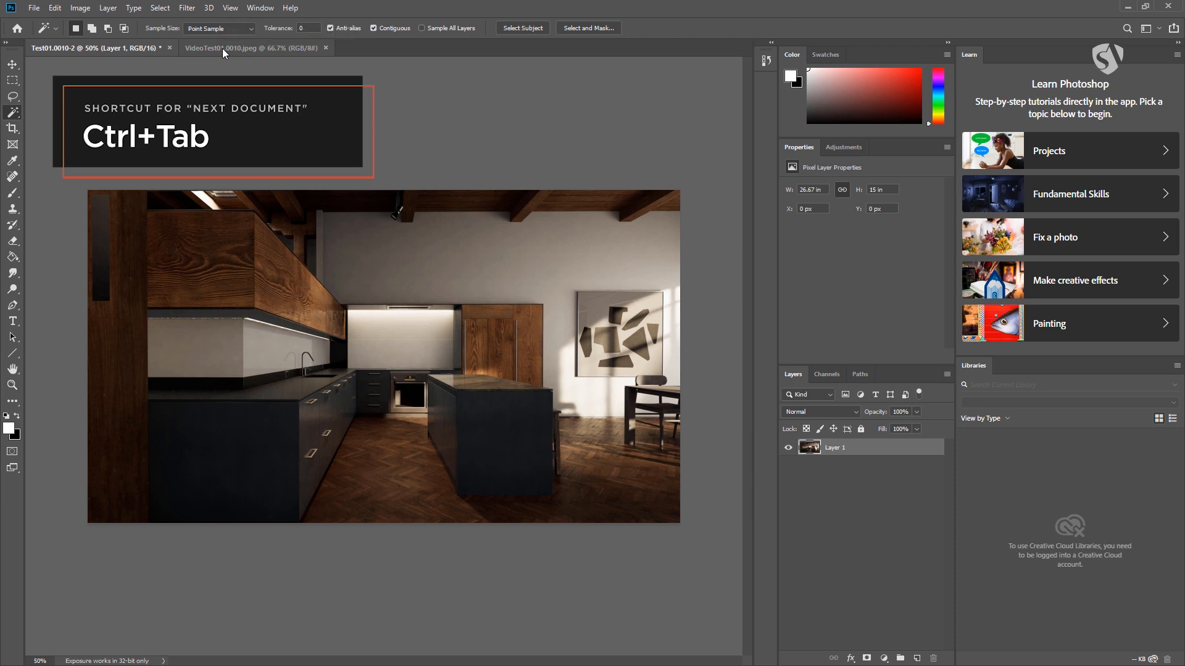
pyautogui.hotkey('ctrl', 'Tab')
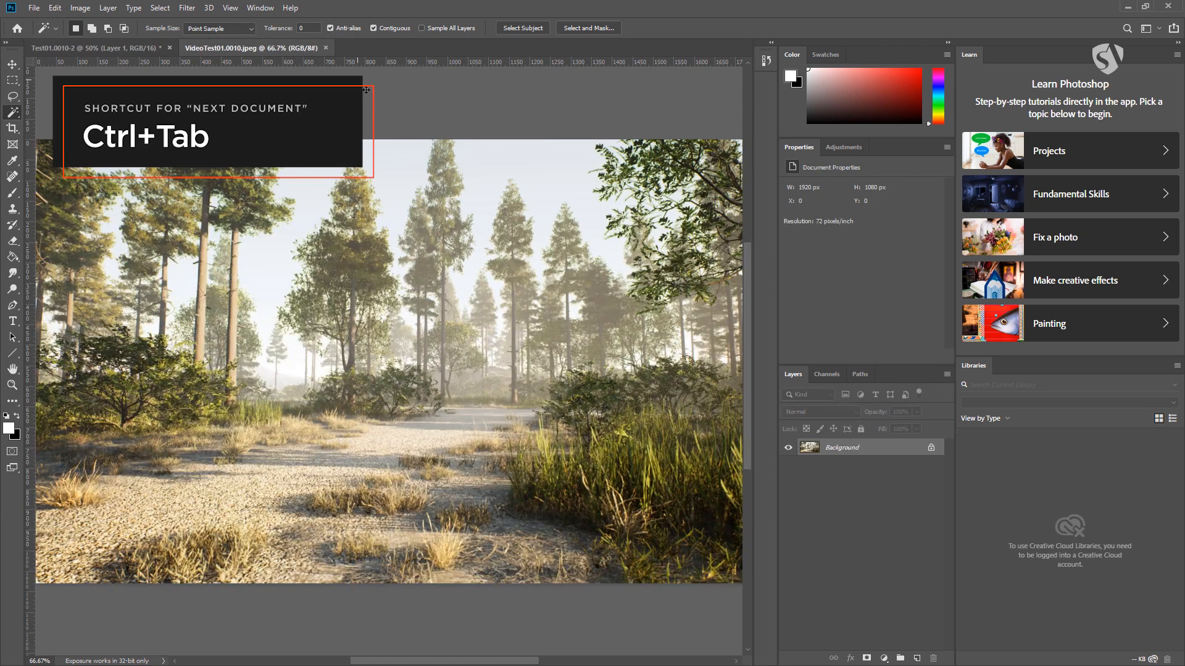
pyautogui.hotkey('ctrl', 'Tab')
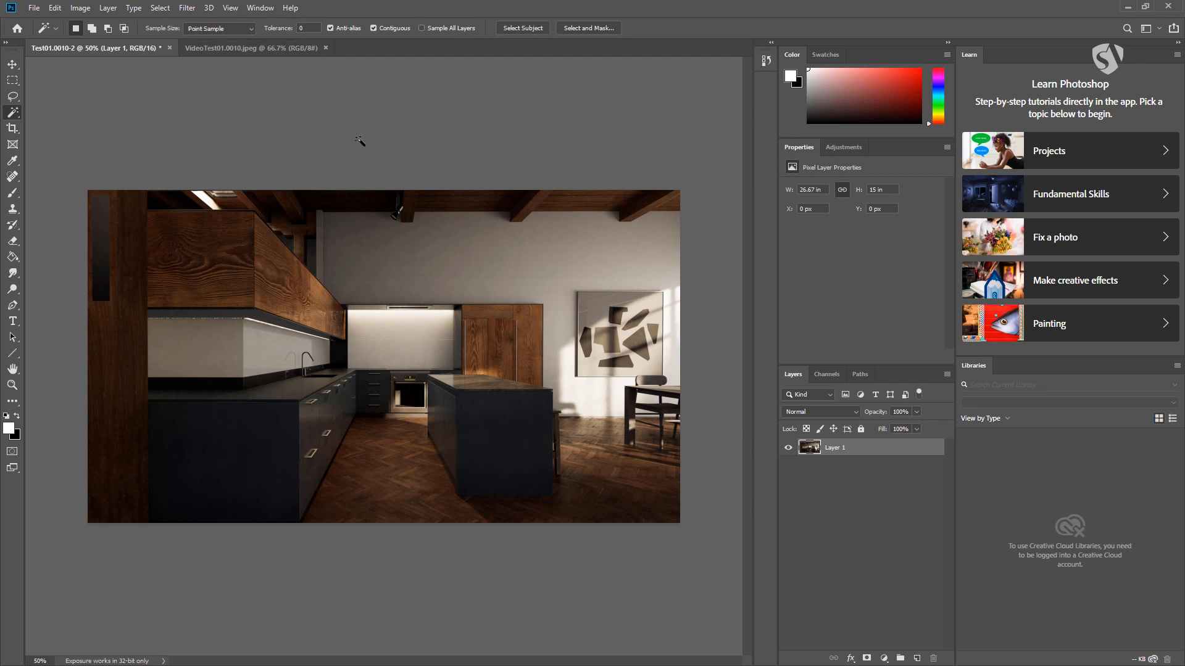
# - Activate the Move tool and zoom the kitchen image out and back in
pyautogui.click(12, 65)
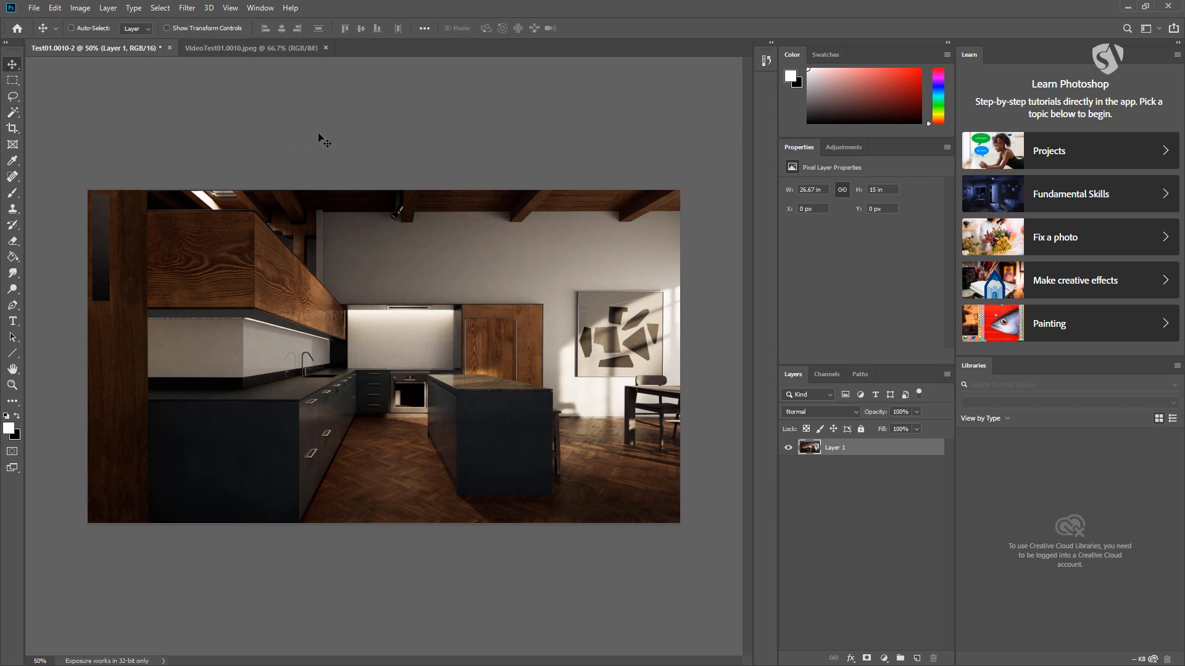
pyautogui.hotkey('ctrl', '-')
pyautogui.hotkey('ctrl', '+')
pyautogui.press('ctrl')
# - Try Black and Dark Gray as the color around the canvas and set it back to Medium Gray
pyautogui.rightClick(381, 124)
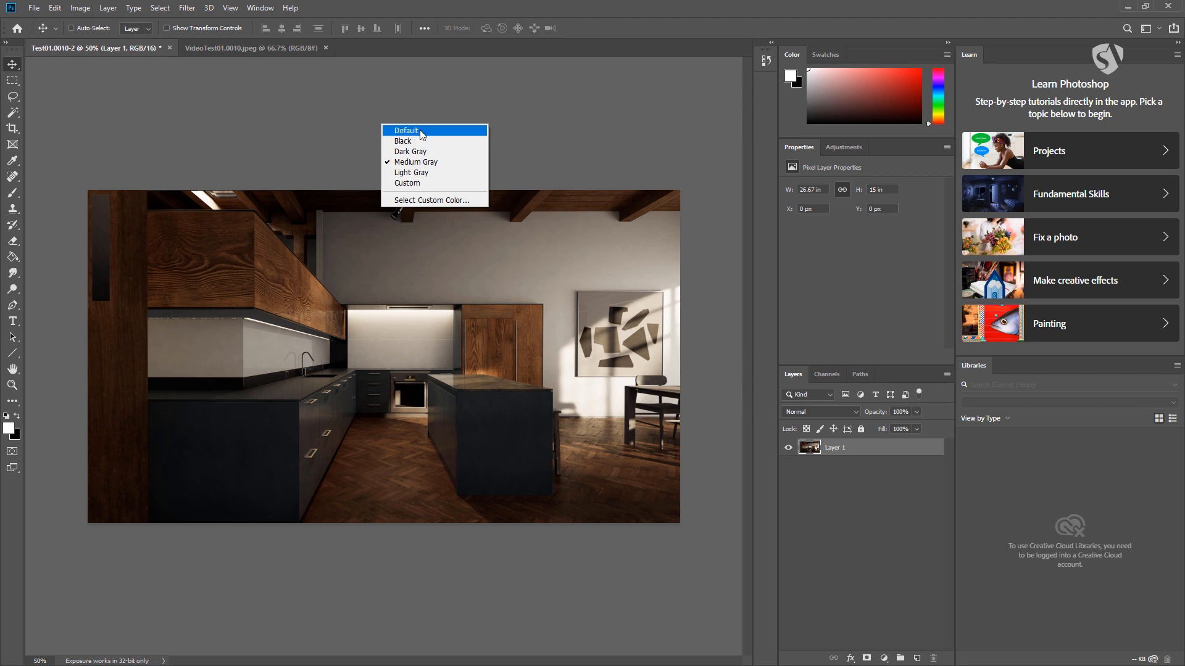
pyautogui.click(401, 141)
pyautogui.rightClick(400, 137)
pyautogui.click(422, 165)
pyautogui.rightClick(410, 145)
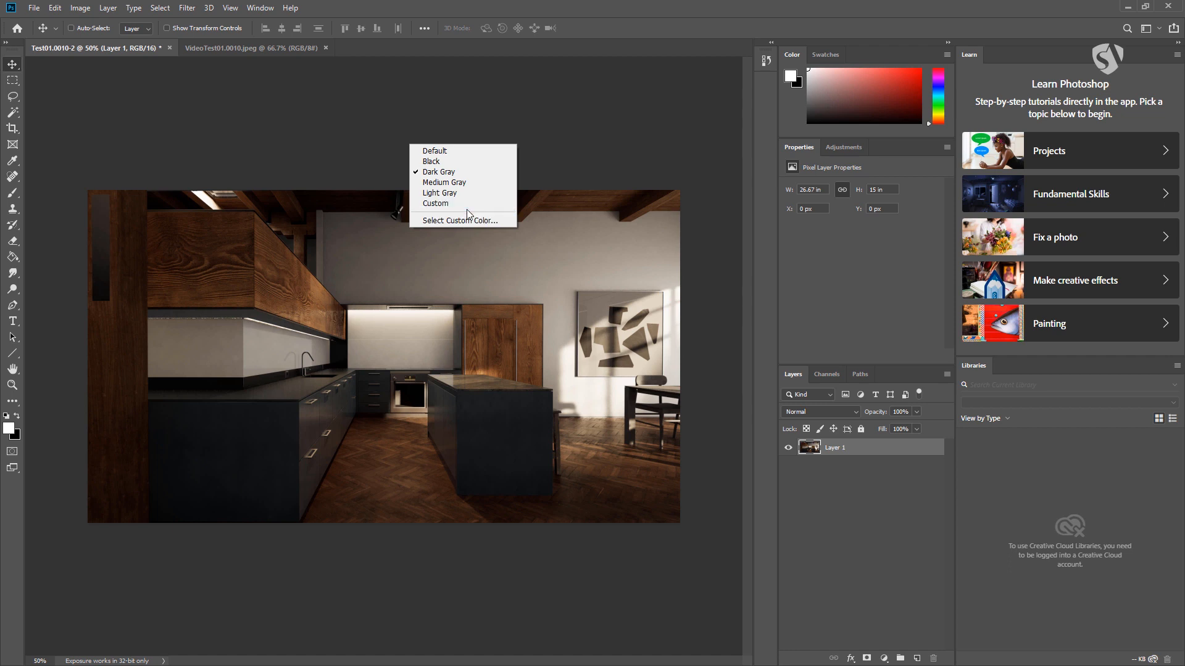
pyautogui.click(441, 183)
pyautogui.rightClick(435, 147)
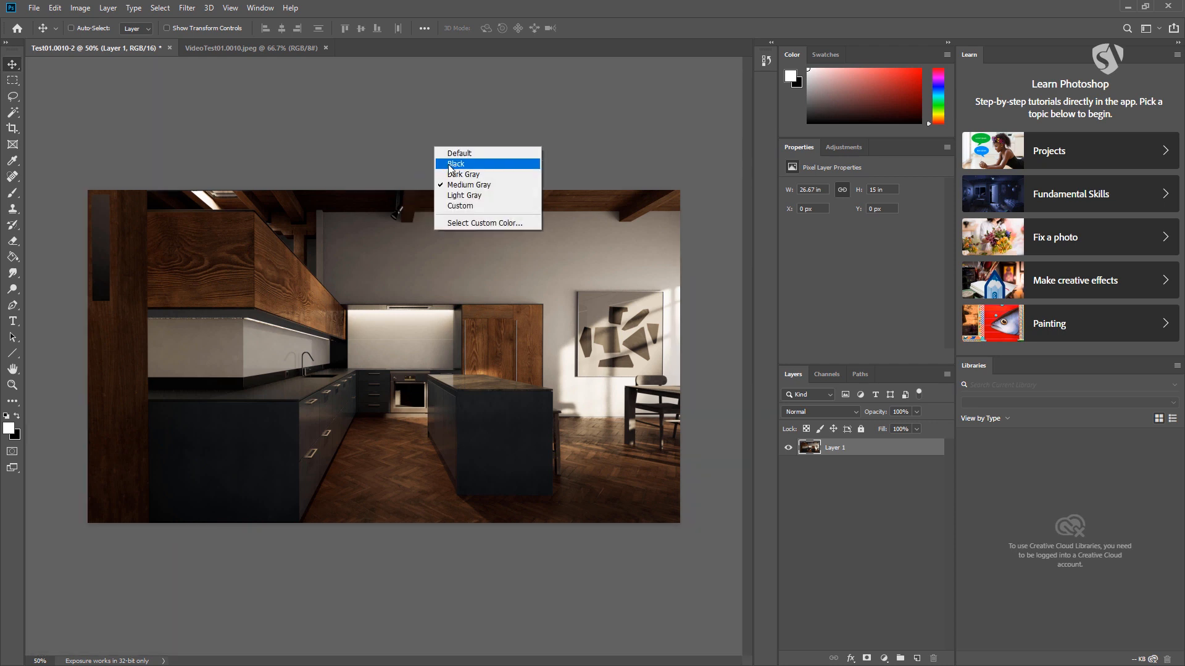
pyautogui.click(454, 164)
pyautogui.rightClick(438, 146)
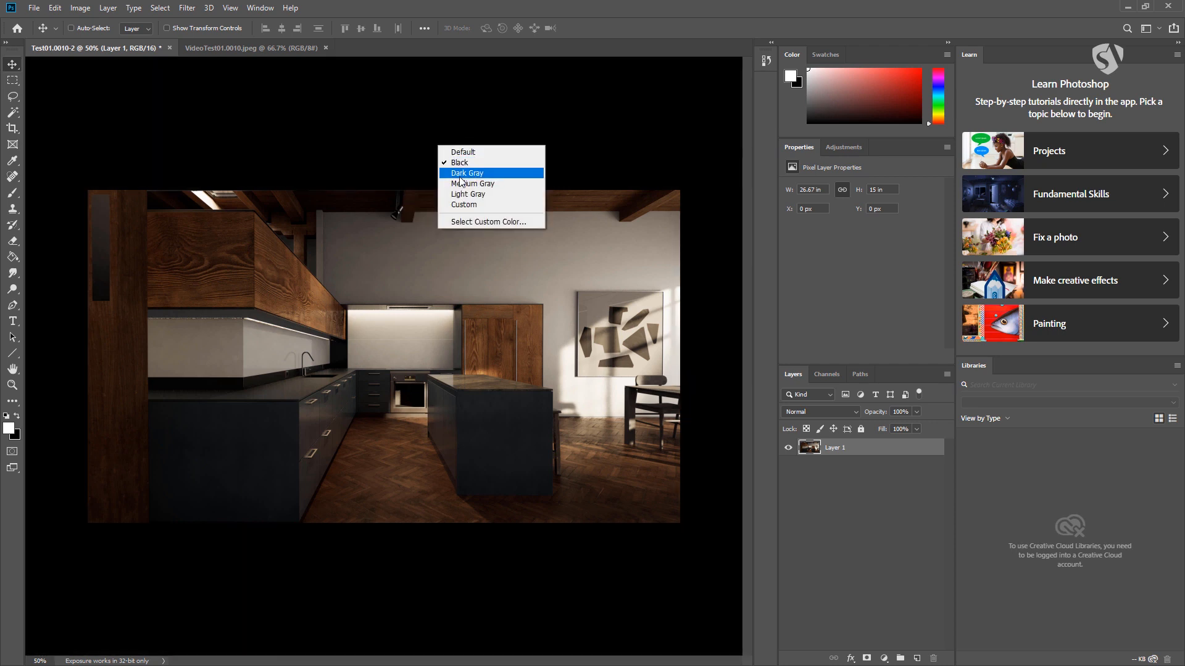
pyautogui.click(460, 184)
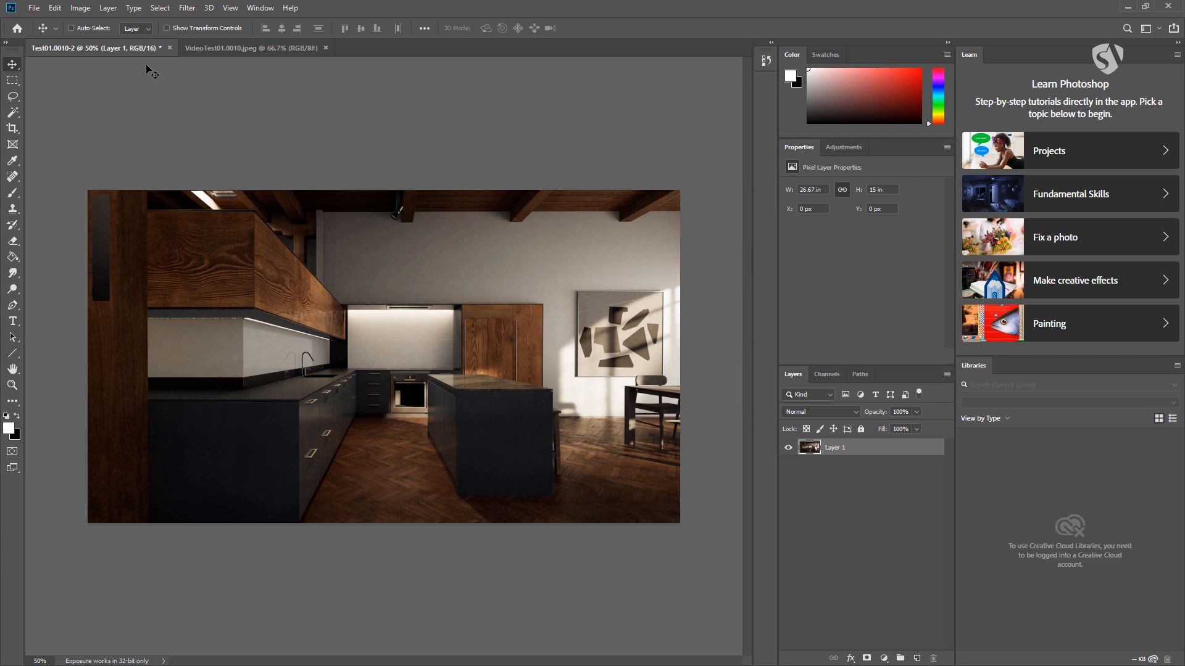
# - Show the rulers and place a horizontal guide at about 250 px and a vertical guide at about 930 px
pyautogui.press('ctrl')
pyautogui.hotkey('ctrl', 'r')
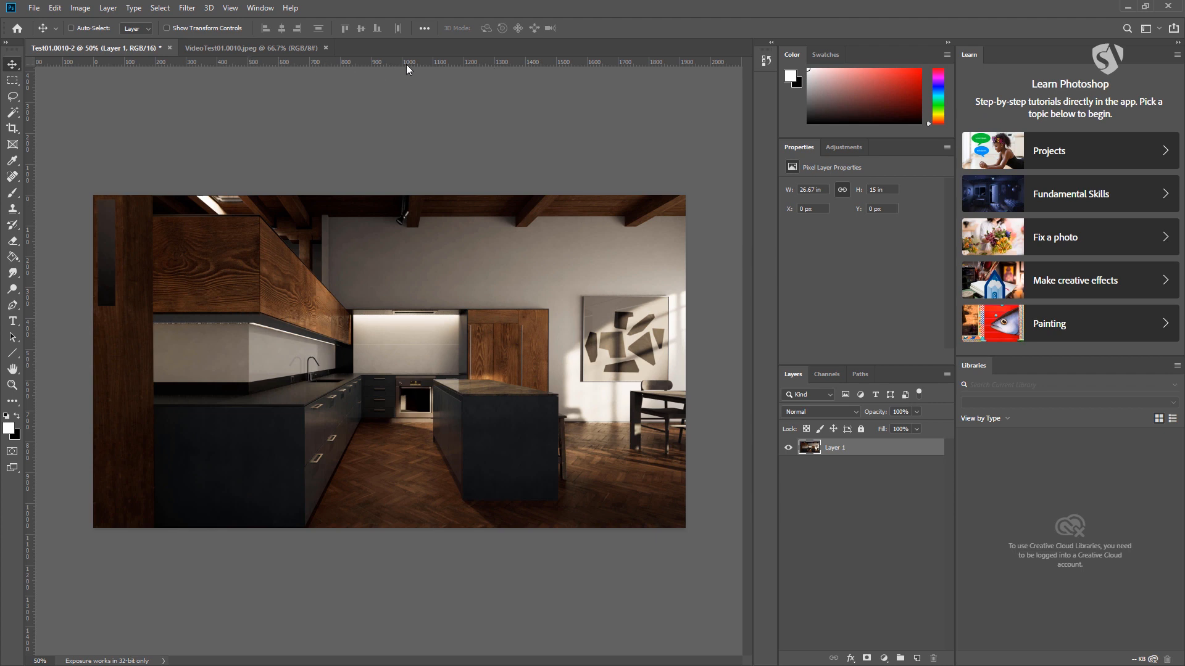
pyautogui.moveTo(406, 62); pyautogui.dragTo(411, 273)
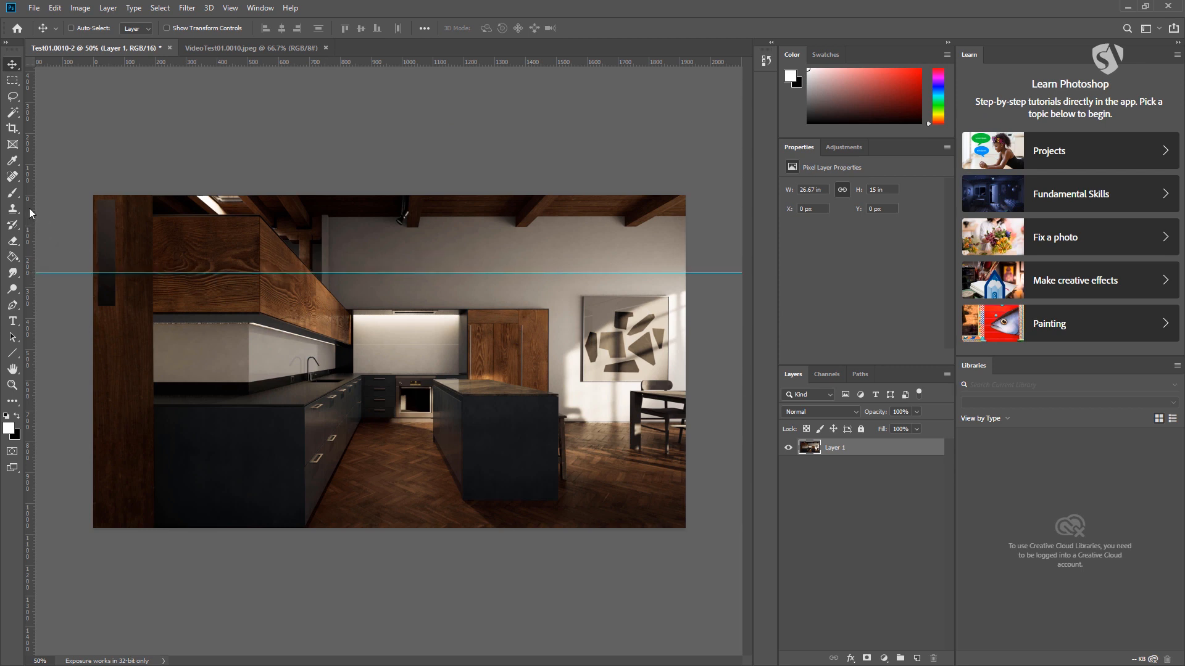
pyautogui.moveTo(29, 208); pyautogui.dragTo(381, 207)
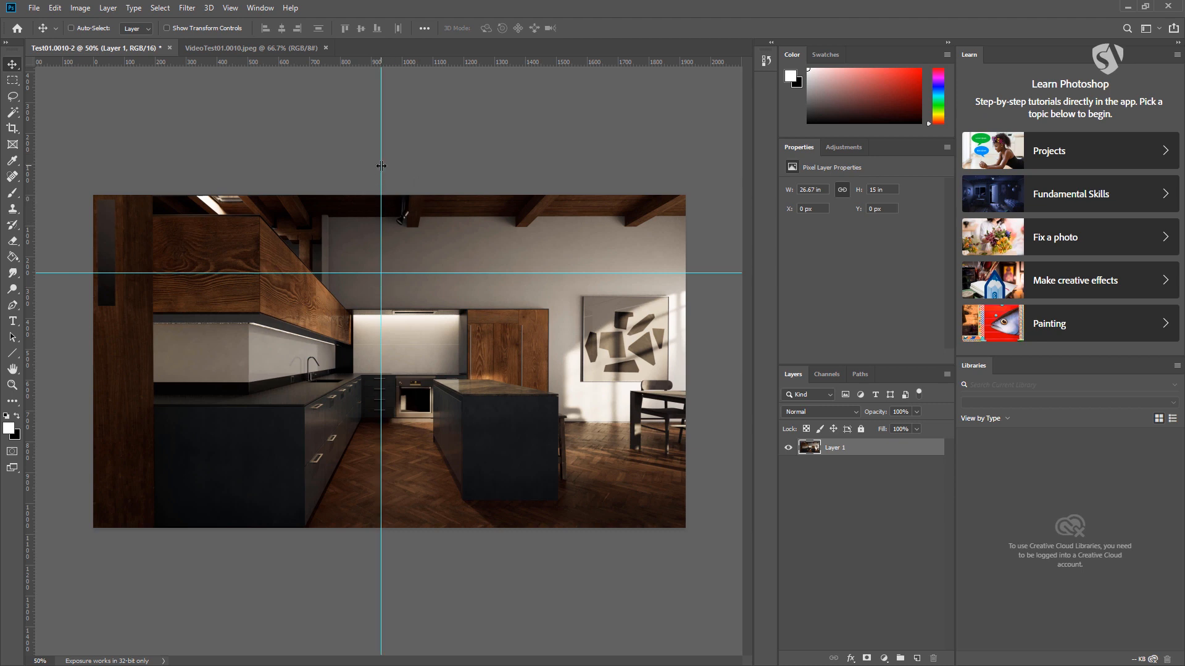
# - Remove the vertical and the horizontal guide from the kitchen image
pyautogui.moveTo(381, 165); pyautogui.dragTo(18, 154)
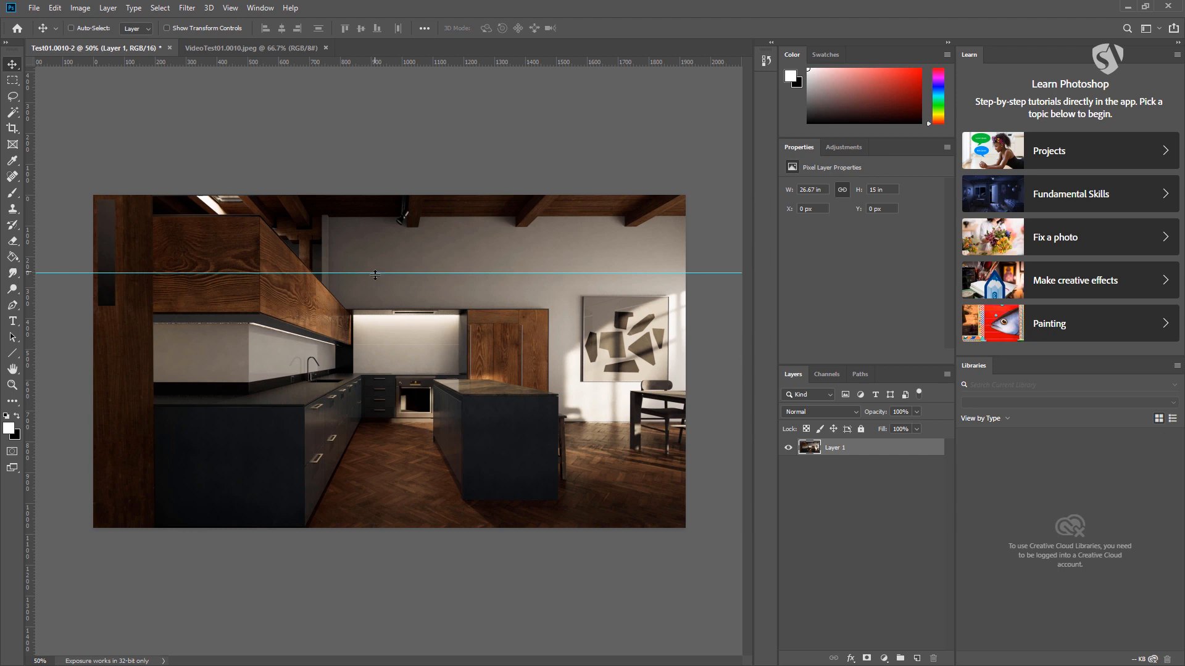
pyautogui.moveTo(375, 274); pyautogui.dragTo(403, 10)
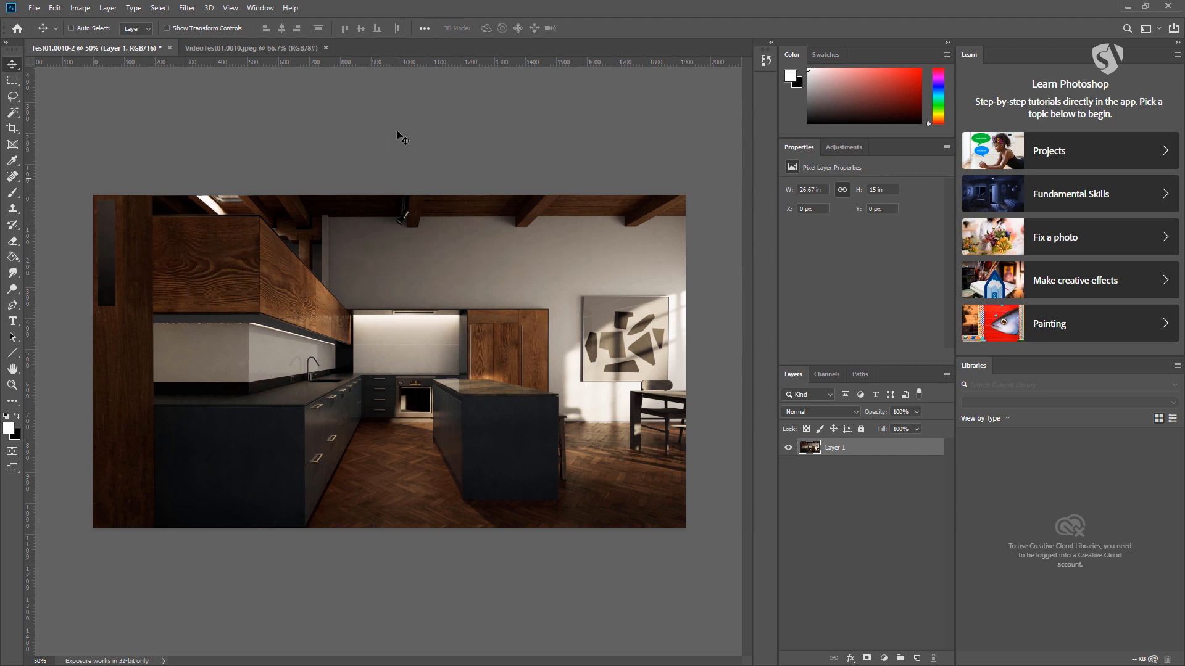
# - Place a horizontal guide at about 450 px across the kitchen image and remove it again
pyautogui.moveTo(398, 63); pyautogui.dragTo(397, 334)
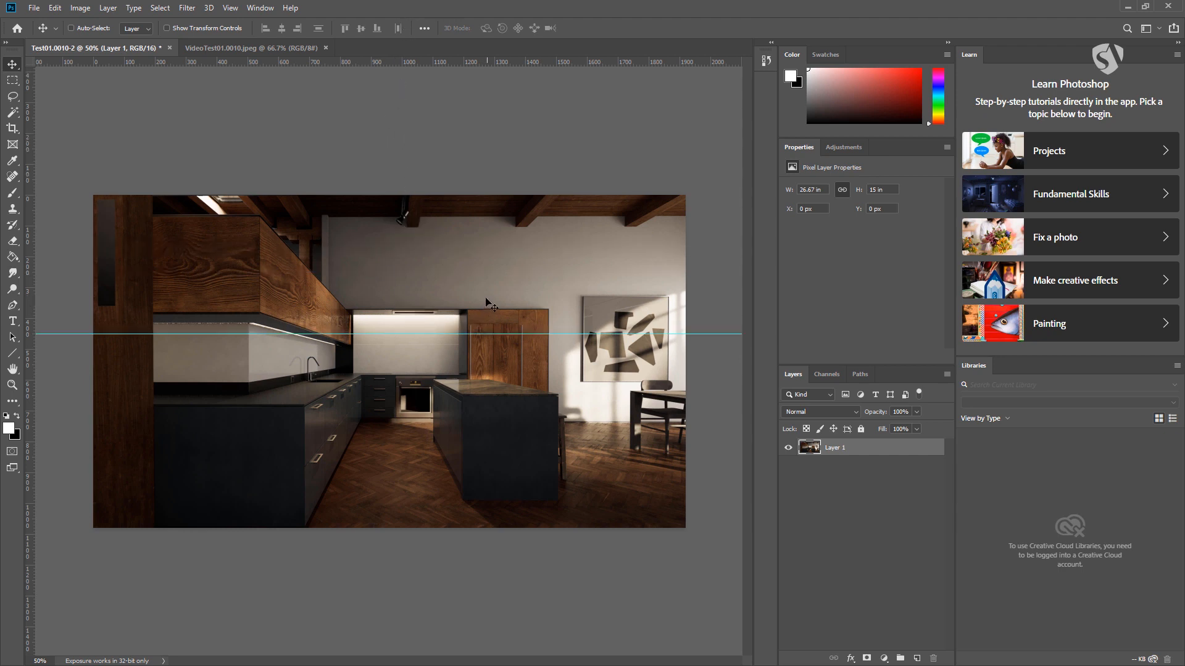
pyautogui.press('ctrl')
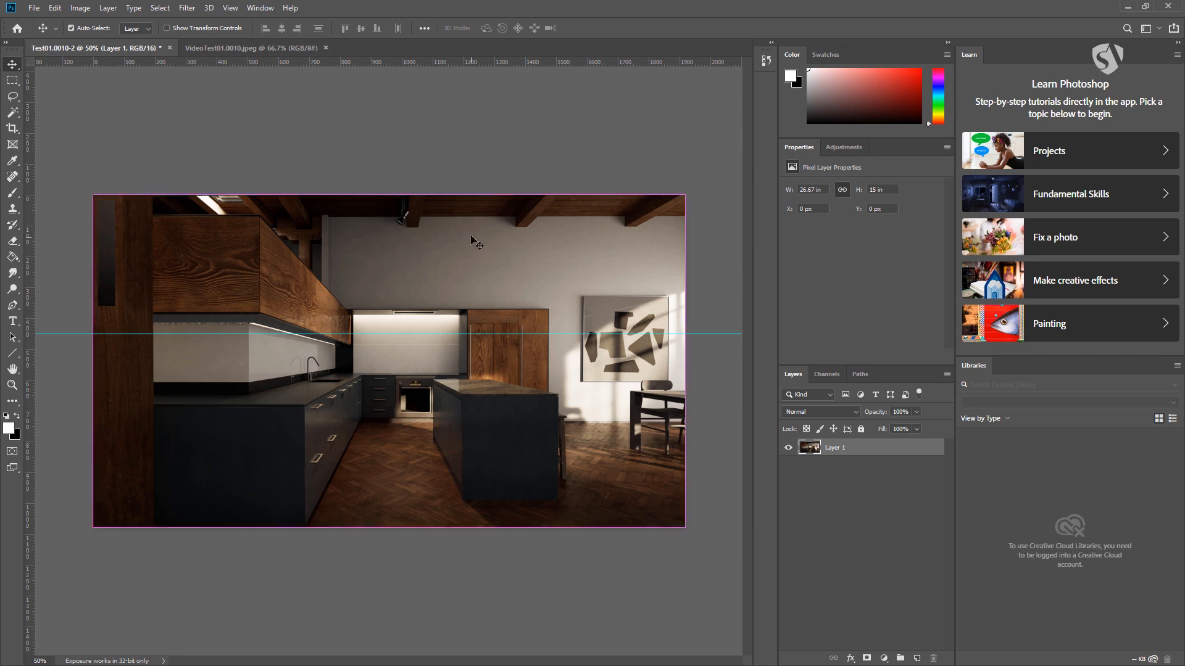
pyautogui.moveTo(440, 333); pyautogui.dragTo(427, 55)
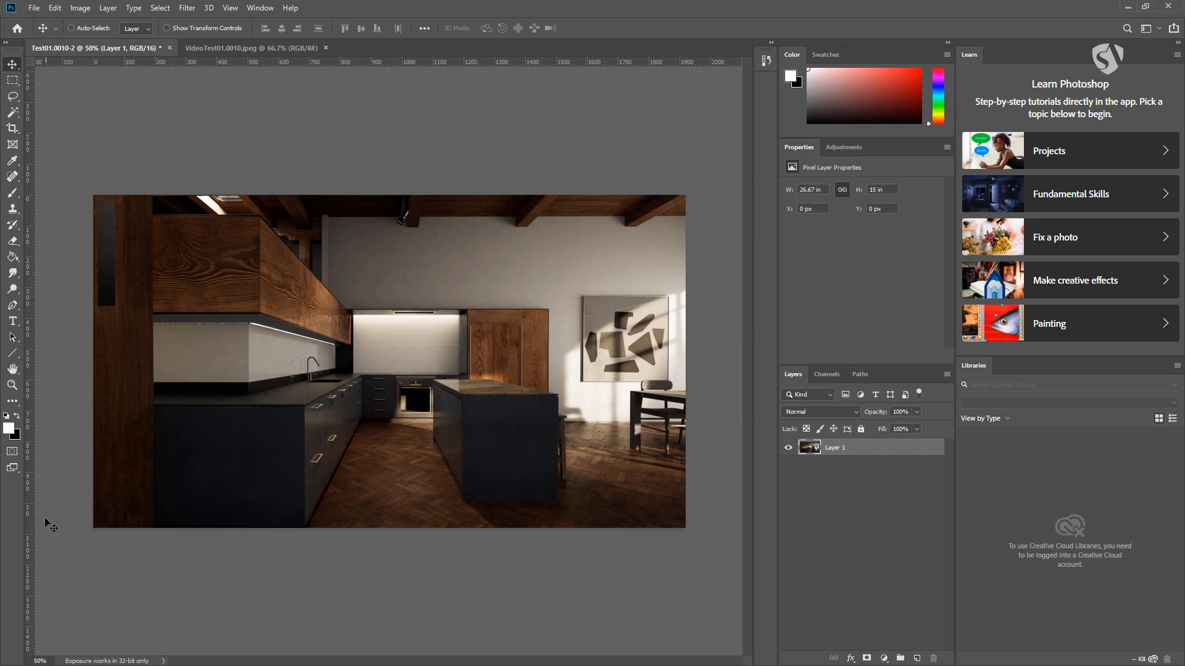
# - Display Document Sizes and Document Profile in the status bar, and finally set it to Document Dimensions
pyautogui.click(163, 661)
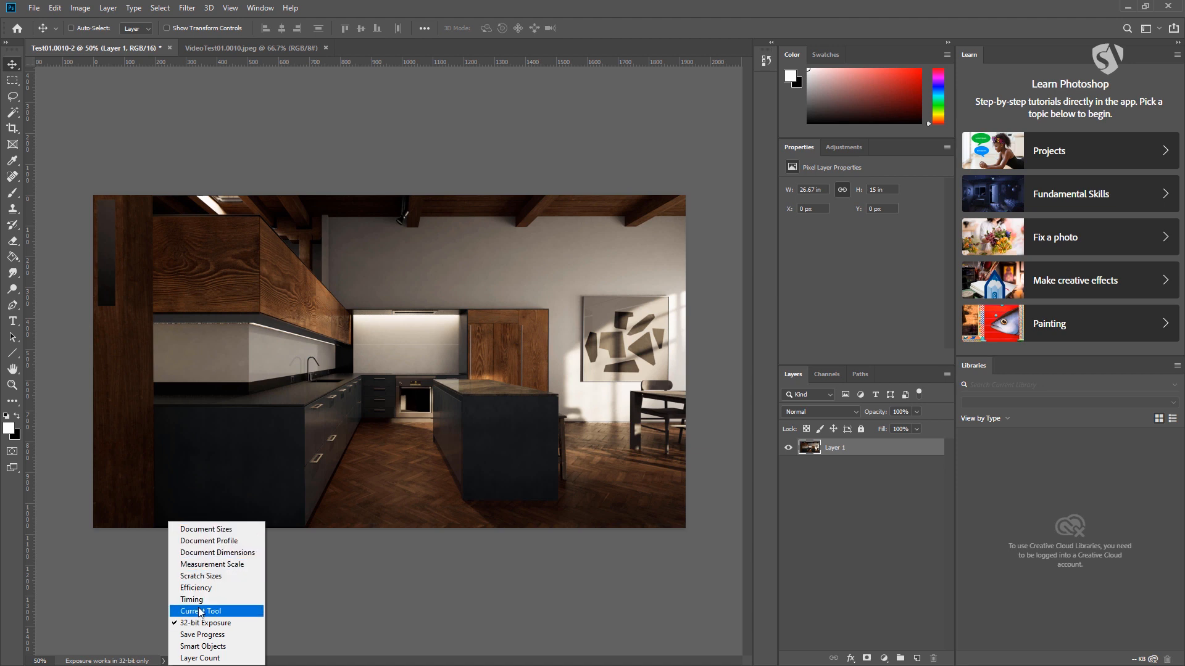
pyautogui.click(209, 528)
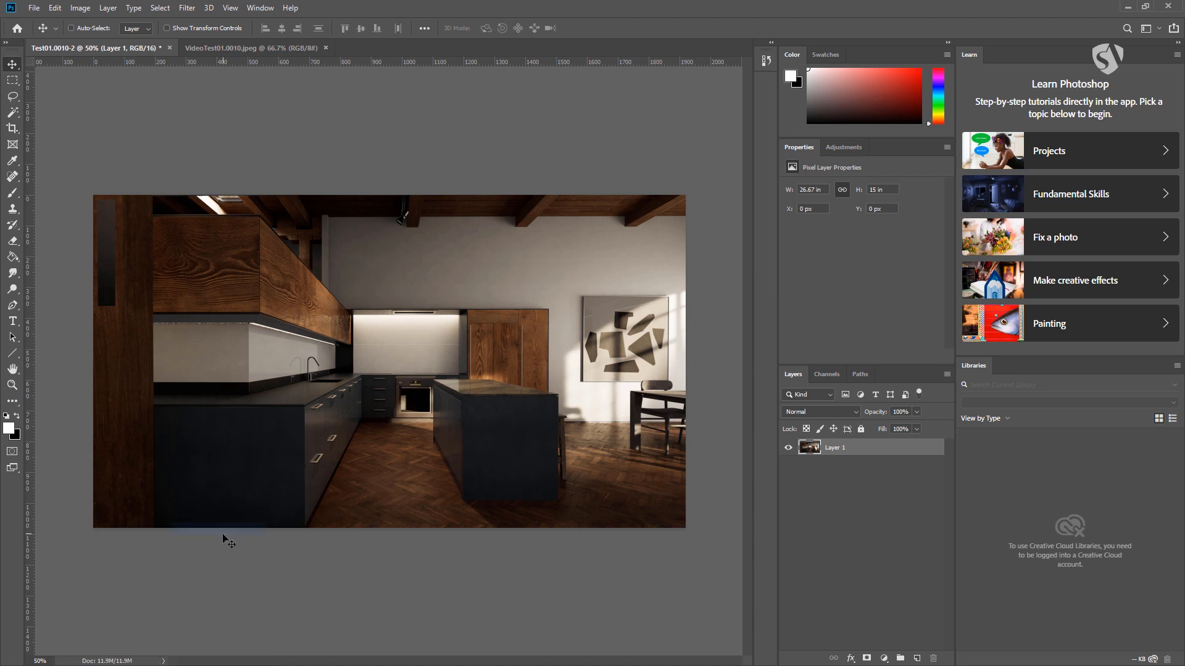
pyautogui.click(163, 661)
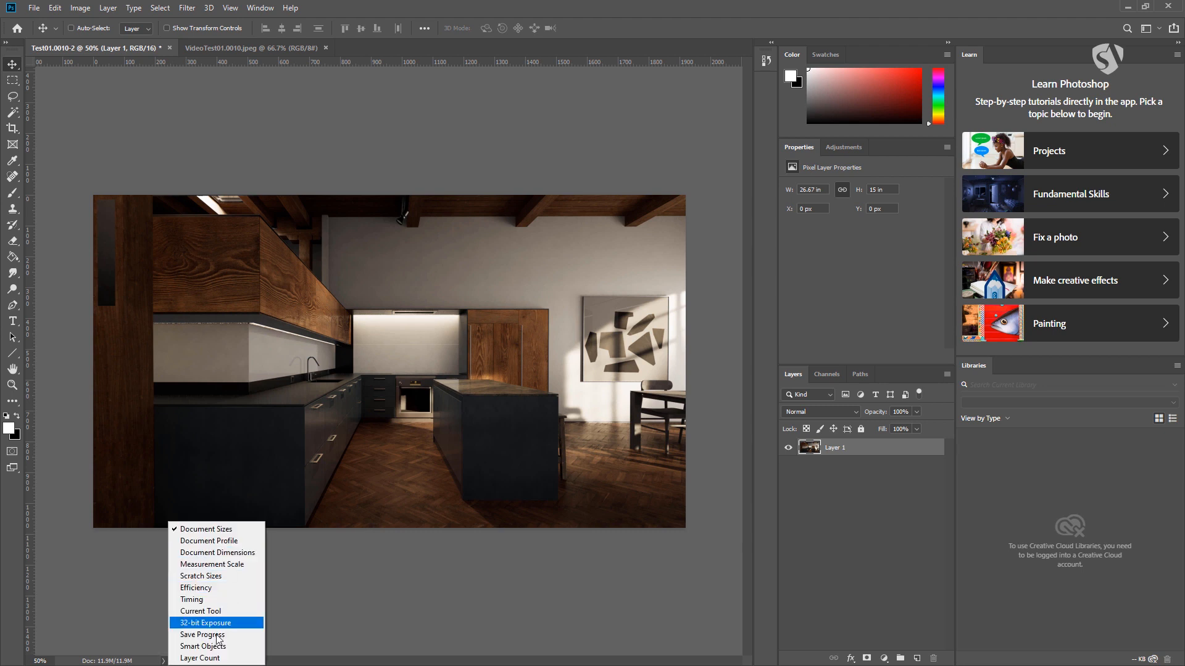
pyautogui.click(223, 543)
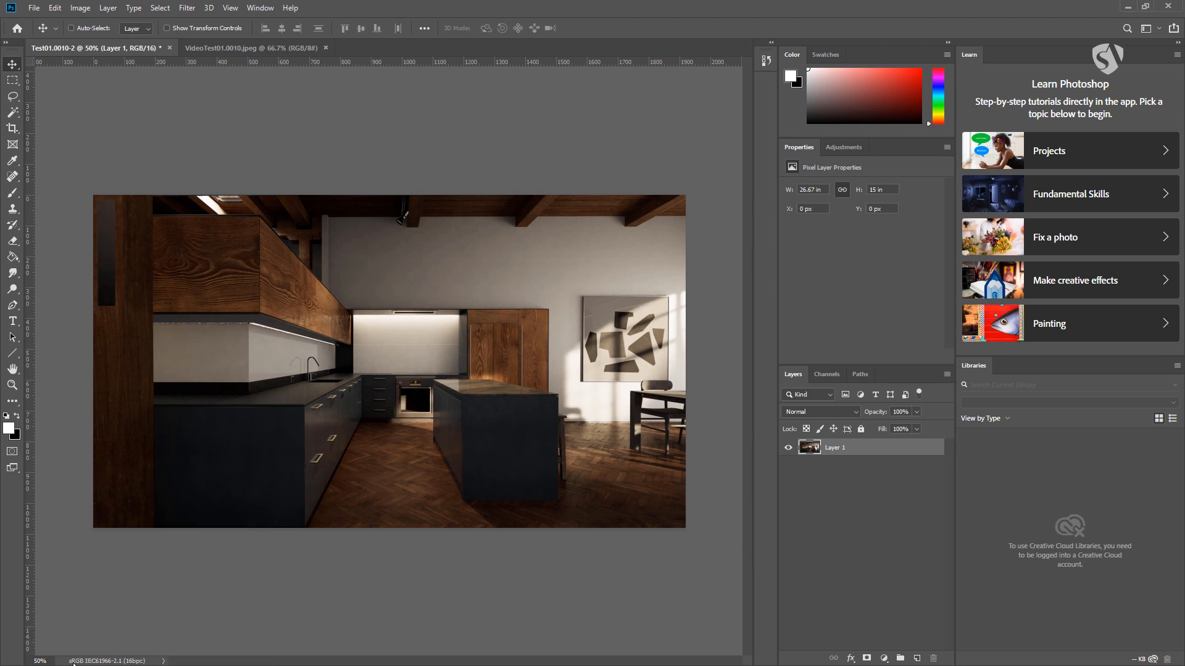
pyautogui.click(164, 661)
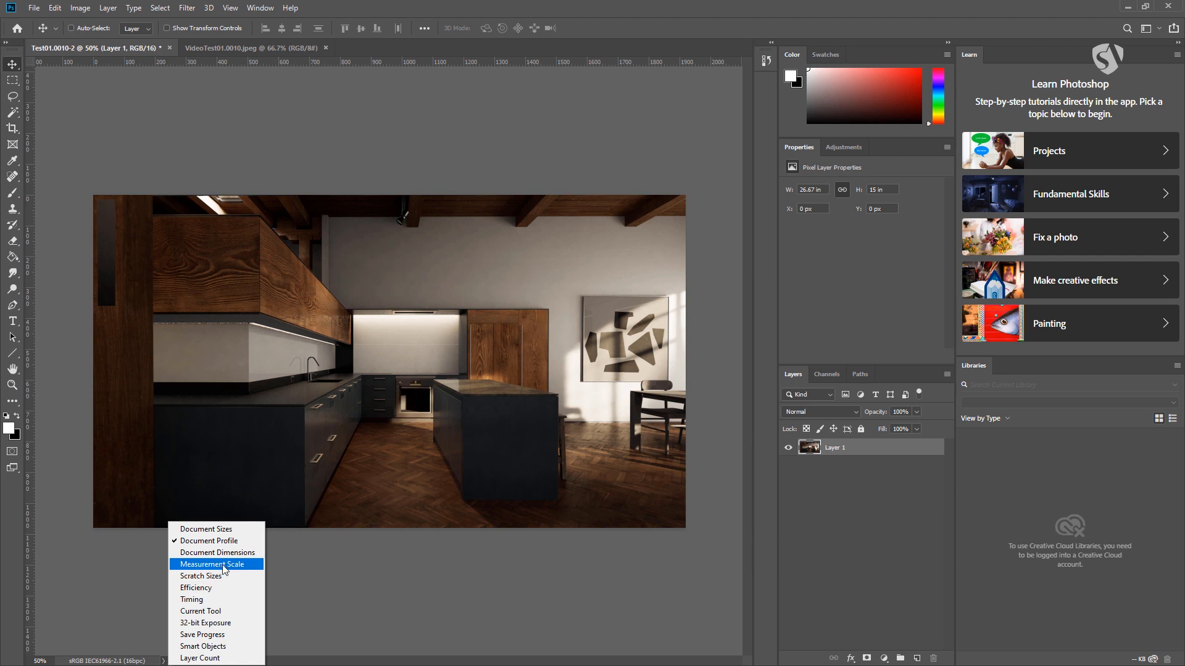
pyautogui.click(217, 553)
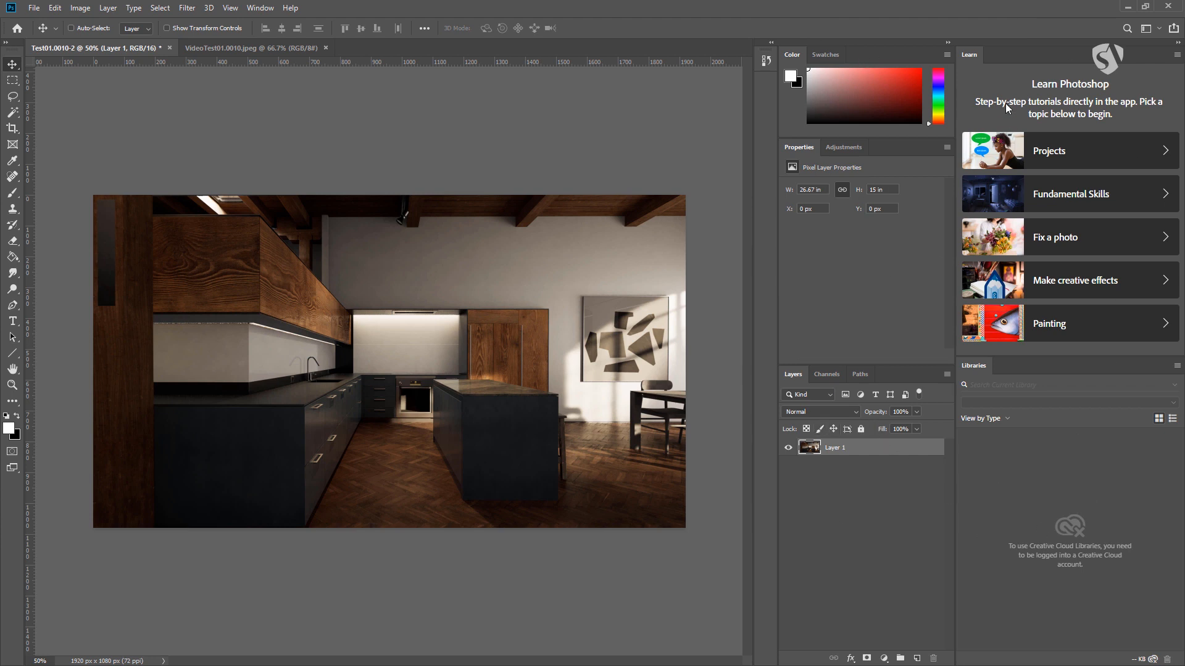
# - Close the Learn and Libraries panels to enlarge the canvas area
pyautogui.rightClick(971, 55)
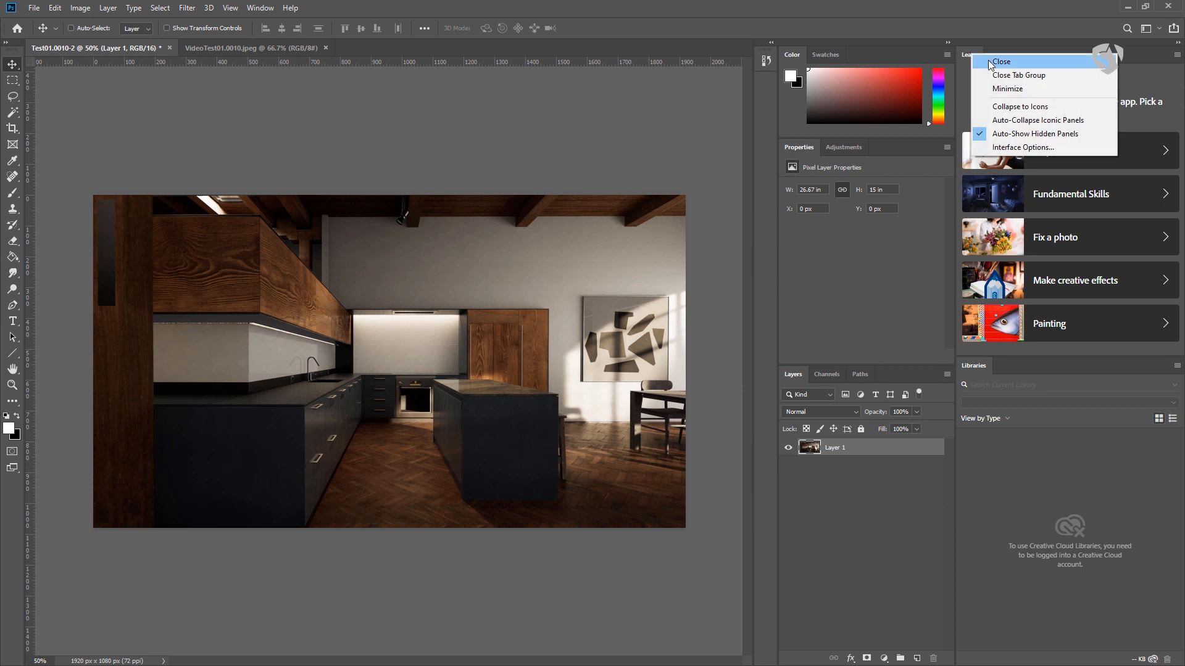
pyautogui.rightClick(968, 47)
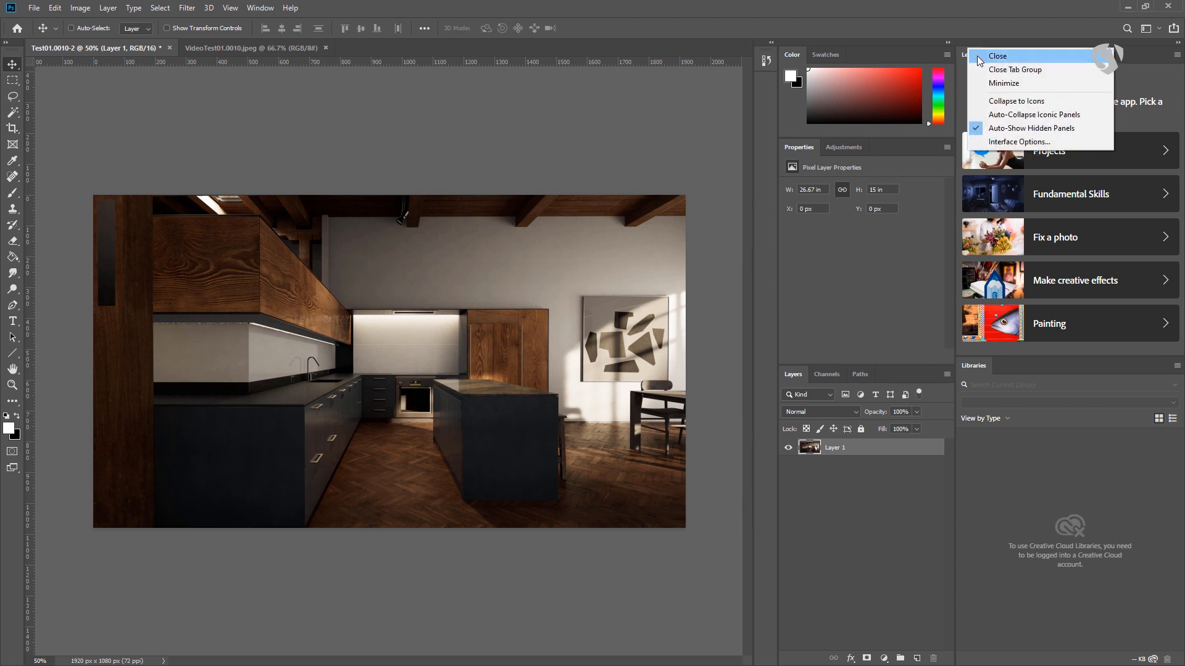
pyautogui.click(962, 57)
pyautogui.rightClick(971, 58)
pyautogui.click(979, 65)
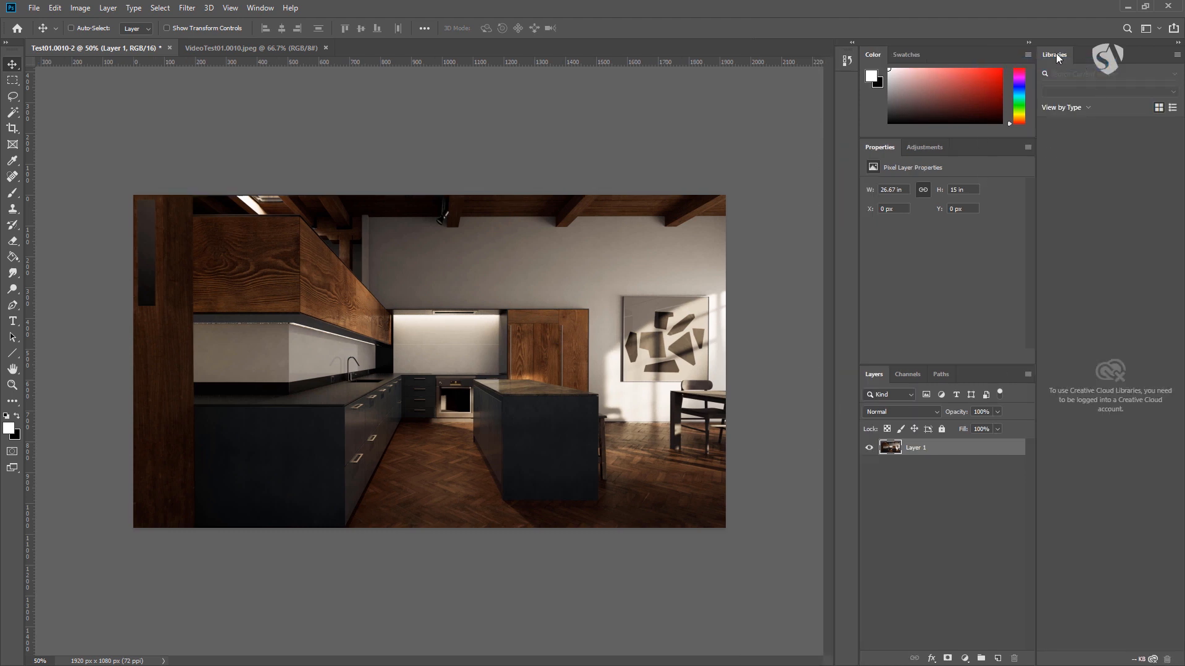
pyautogui.rightClick(1057, 53)
pyautogui.click(1058, 65)
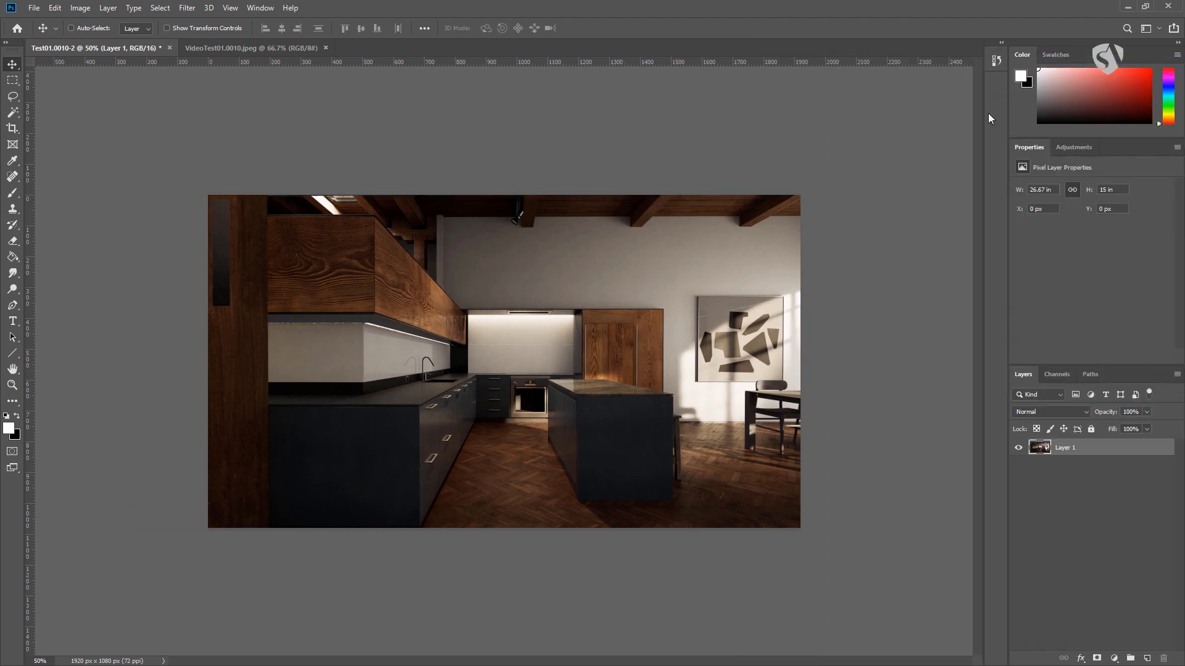
# - Look through the Channels and Paths panels and make the Layers panel group slightly taller
pyautogui.click(1063, 374)
pyautogui.click(1093, 374)
pyautogui.click(1055, 374)
pyautogui.click(1030, 375)
pyautogui.moveTo(1049, 365); pyautogui.dragTo(1049, 334)
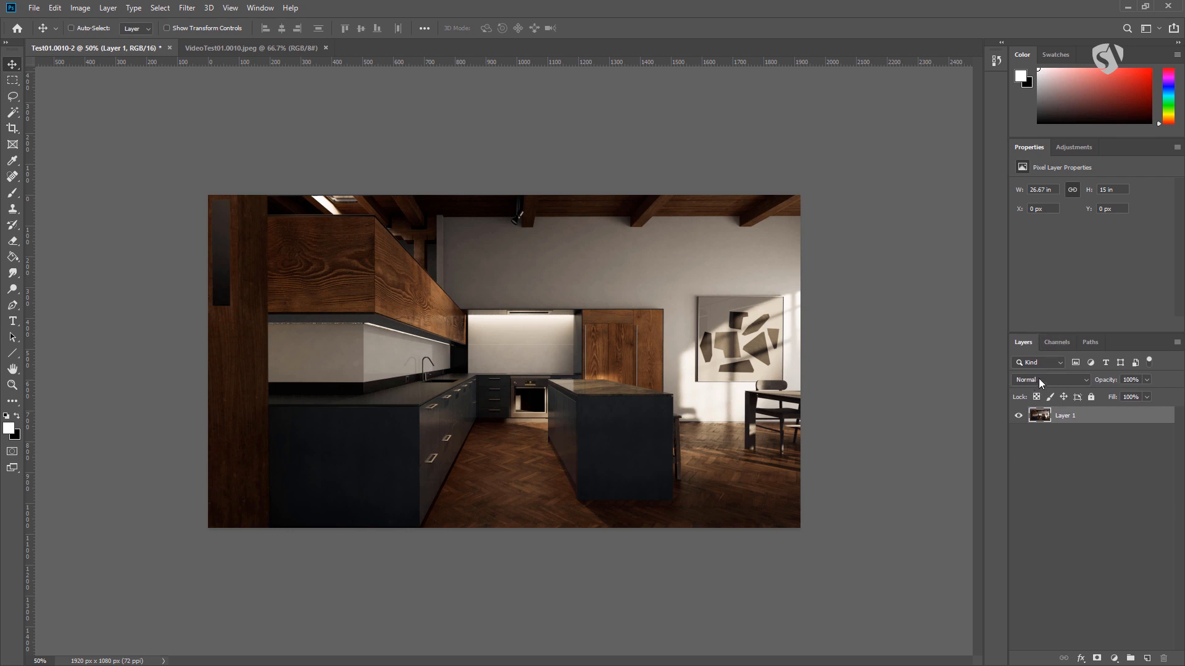
pyautogui.click(1055, 341)
pyautogui.click(1013, 347)
# - View the list of available fill and adjustment layers and close it without choosing one
pyautogui.click(1114, 659)
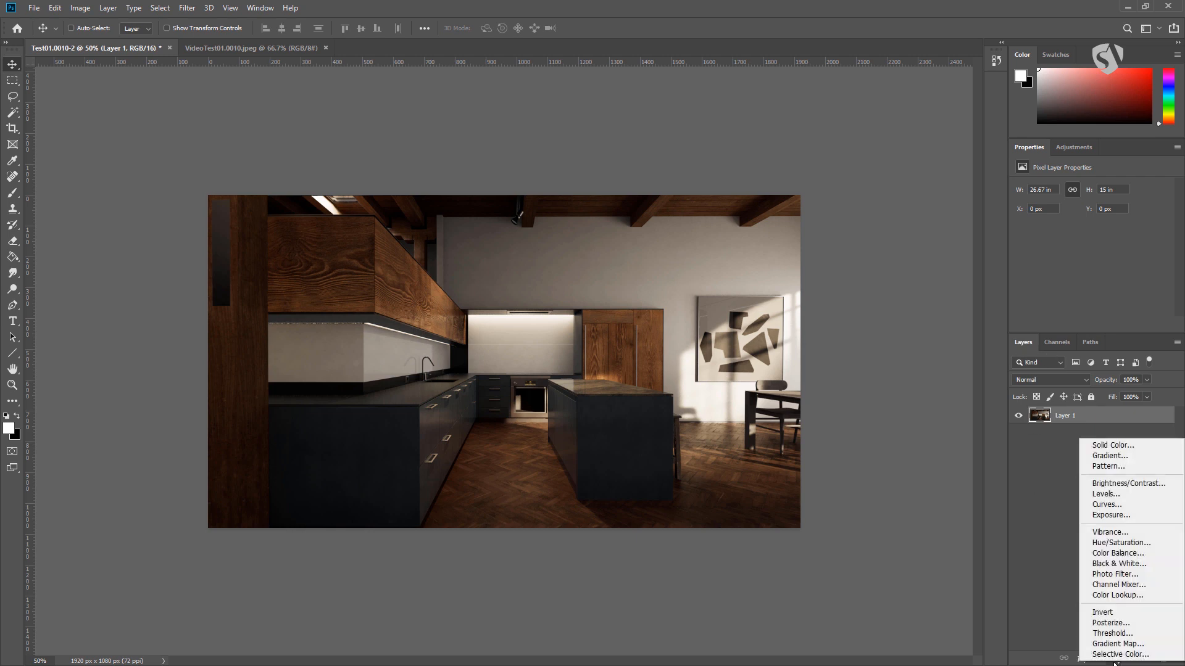
pyautogui.click(1113, 659)
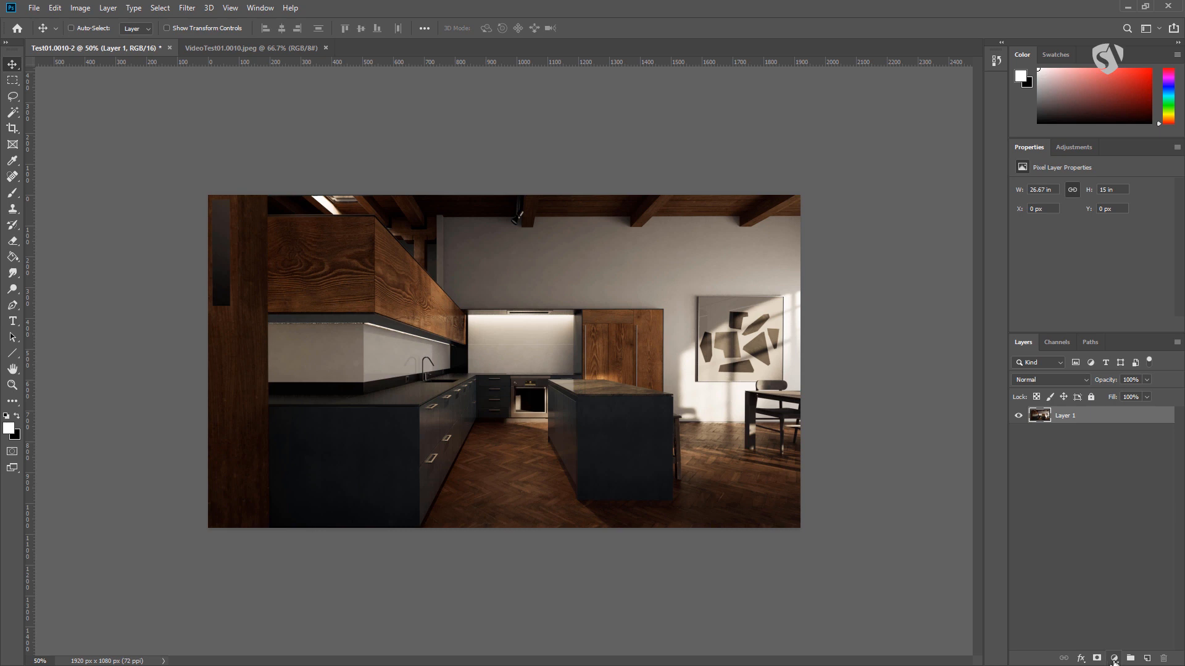
# - Review the adjustment layer list and the Adjustments panel, and close the Adjustments panel
pyautogui.click(1114, 659)
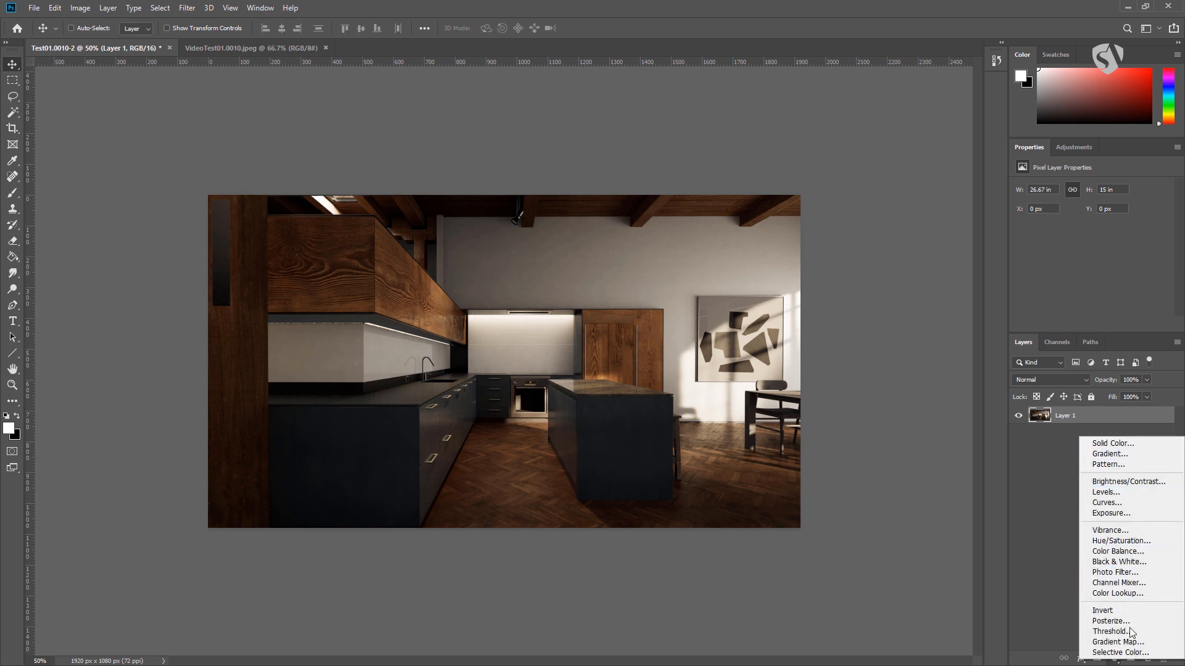
pyautogui.click(1053, 458)
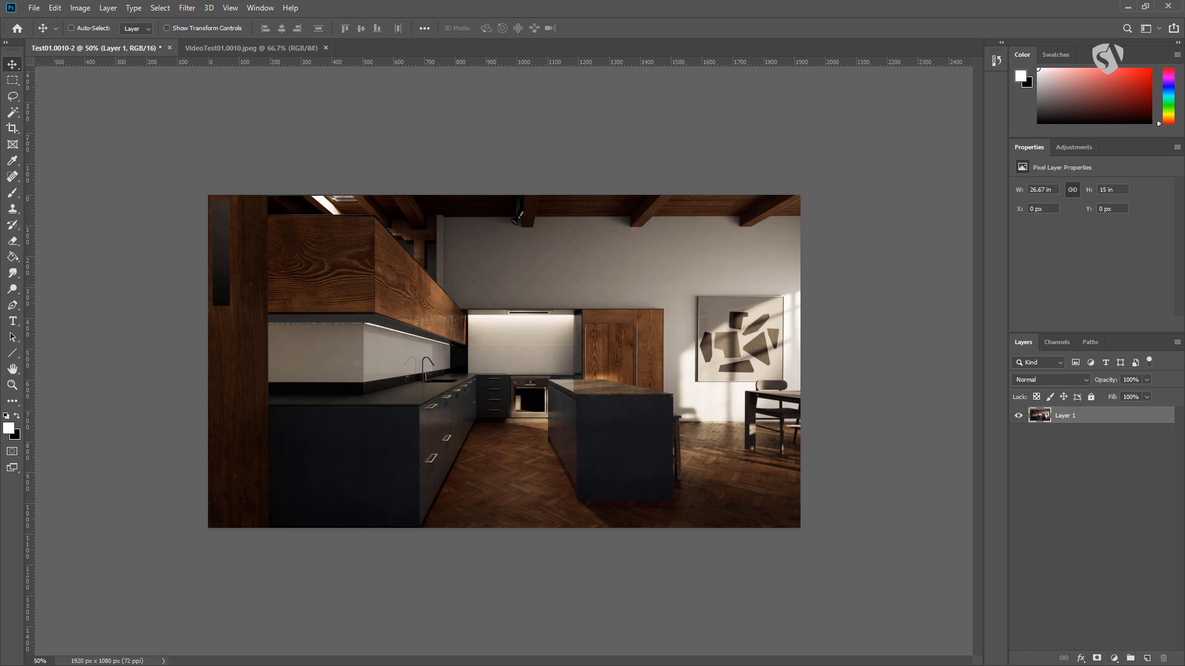
pyautogui.click(1074, 147)
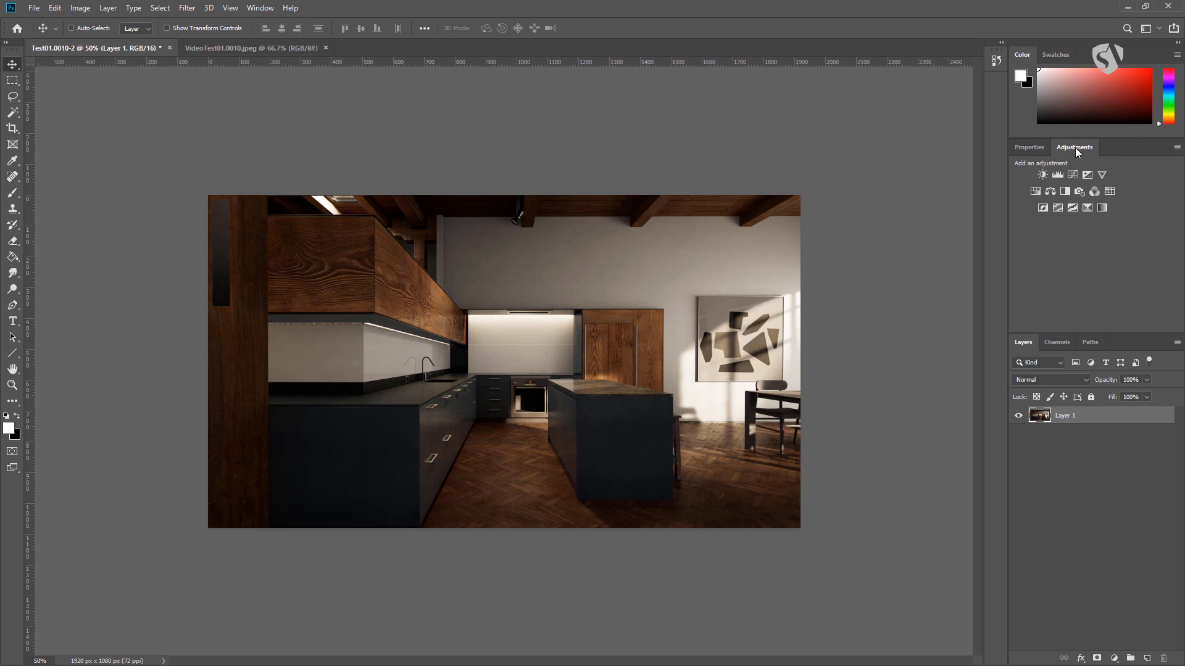
pyautogui.rightClick(1074, 150)
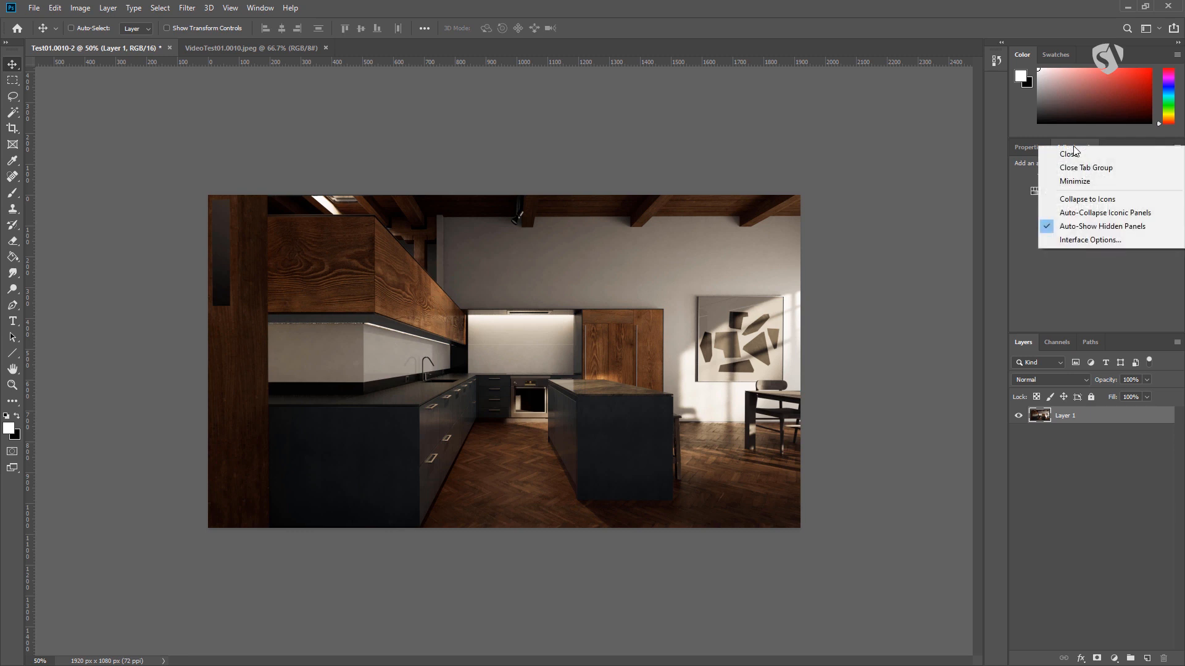
pyautogui.click(1076, 155)
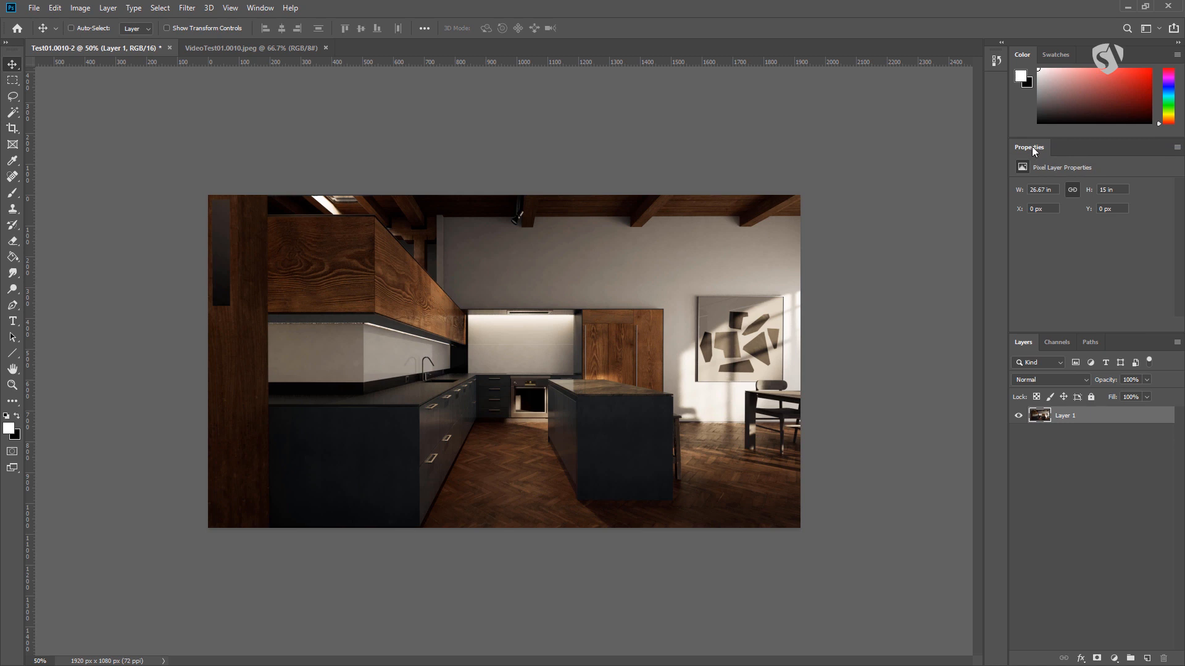
# - Add a Curves adjustment layer above Layer 1 and raise the middle of the RGB curve slightly to brighten the image
pyautogui.click(1118, 660)
pyautogui.click(1113, 504)
pyautogui.moveTo(1098, 283); pyautogui.dragTo(1101, 270)
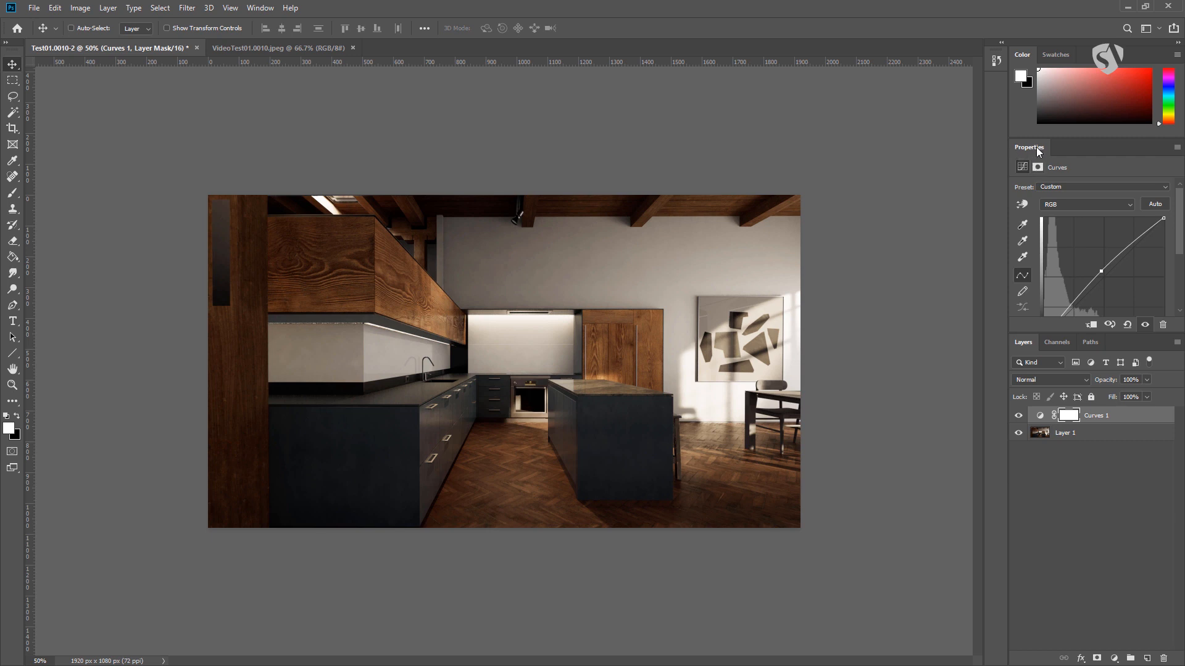
# - Make the Properties panel taller, undock it and float it over the upper-right part of the canvas
pyautogui.moveTo(1068, 333); pyautogui.dragTo(1068, 373)
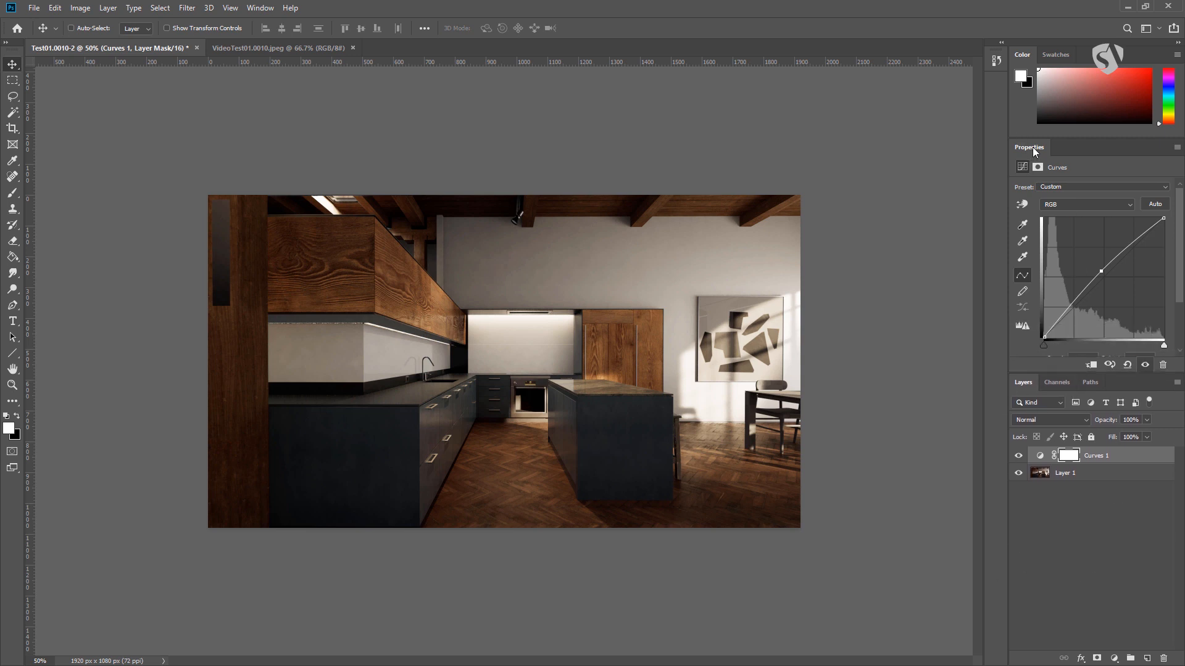
pyautogui.moveTo(1032, 145); pyautogui.dragTo(795, 95)
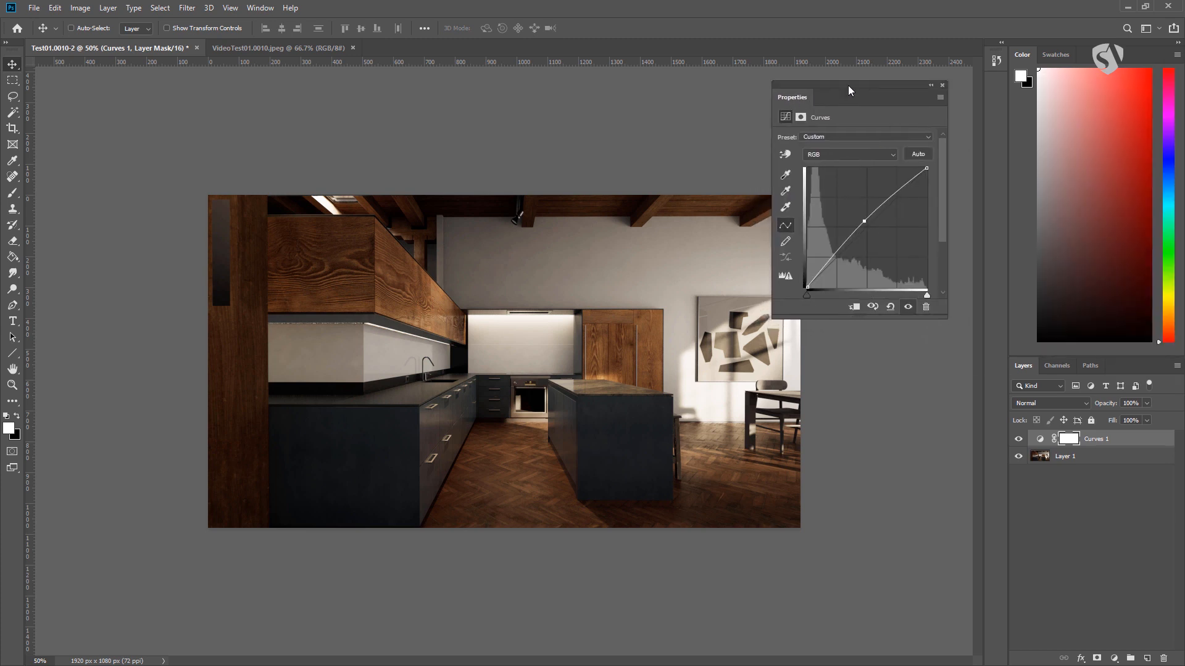
pyautogui.moveTo(849, 82); pyautogui.dragTo(853, 90)
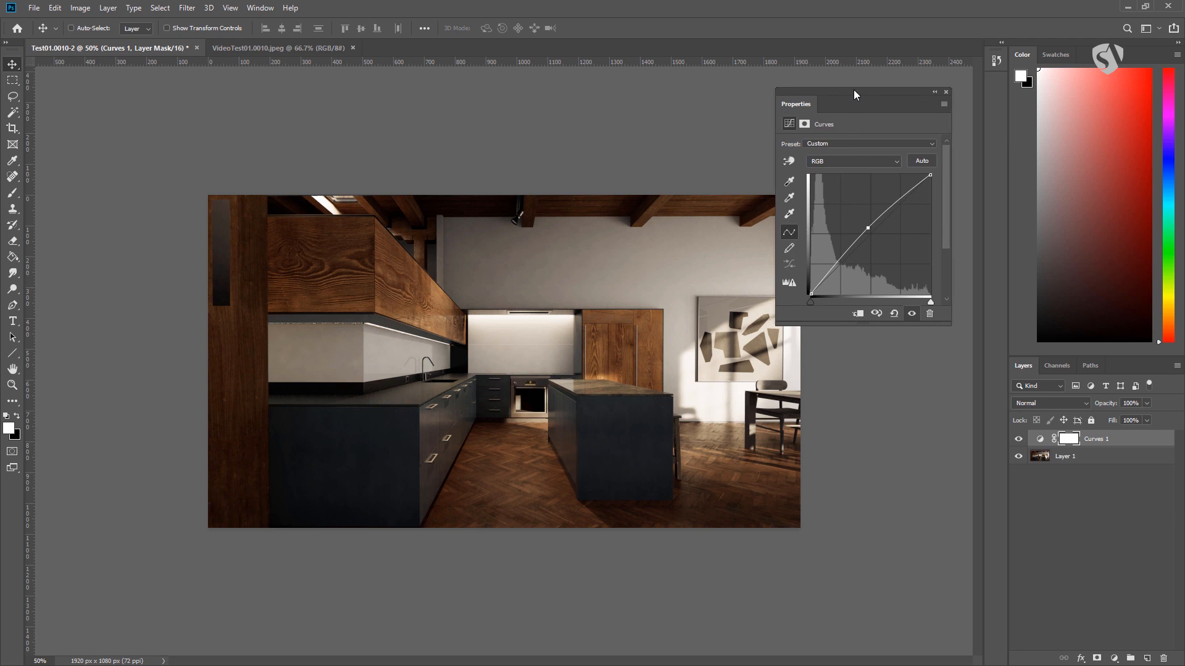
pyautogui.moveTo(854, 91)
pyautogui.mouseDown()
pyautogui.moveTo(1012, 126)
pyautogui.moveTo(854, 82)
pyautogui.moveTo(868, 78)
pyautogui.mouseUp()
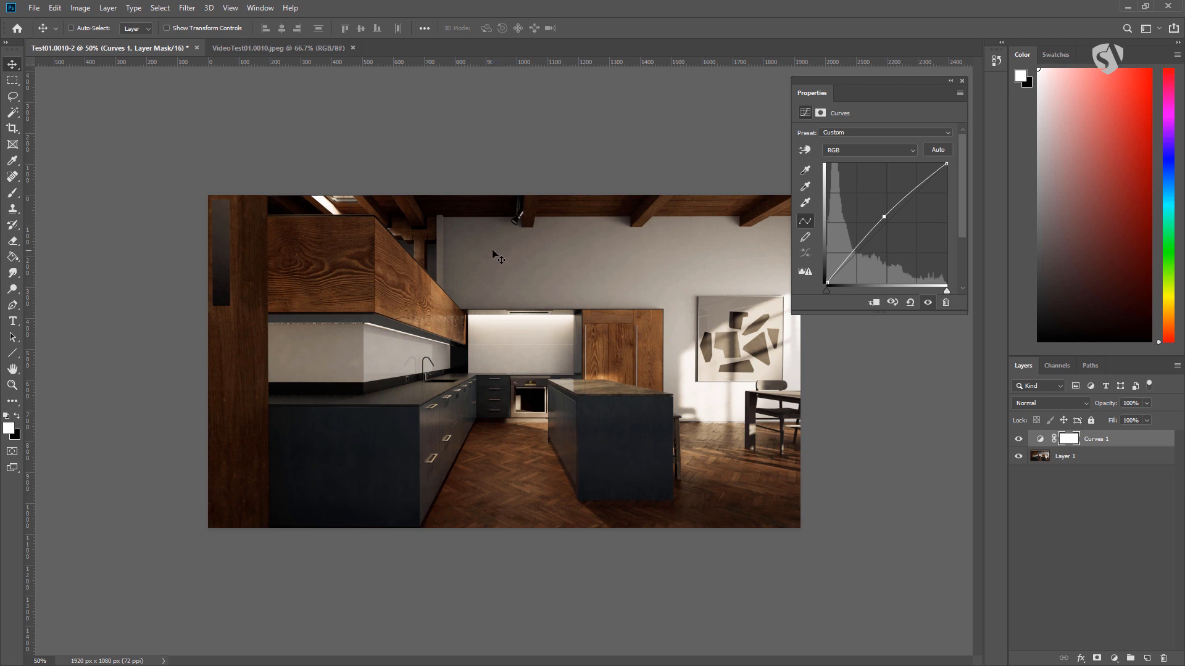
pyautogui.moveTo(866, 82)
pyautogui.mouseDown()
pyautogui.moveTo(817, 97)
pyautogui.moveTo(861, 86)
pyautogui.mouseUp()
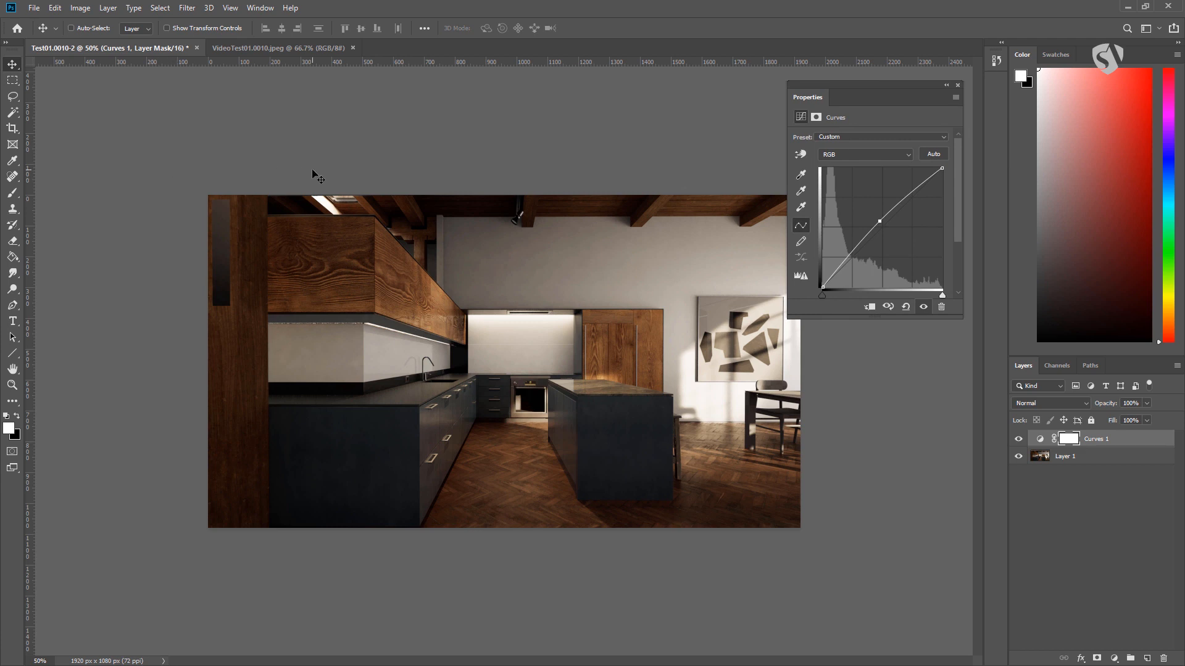
# - Switch to full screen mode with menu bar, and expand the toolbar to two columns as a floating palette
pyautogui.press('f')
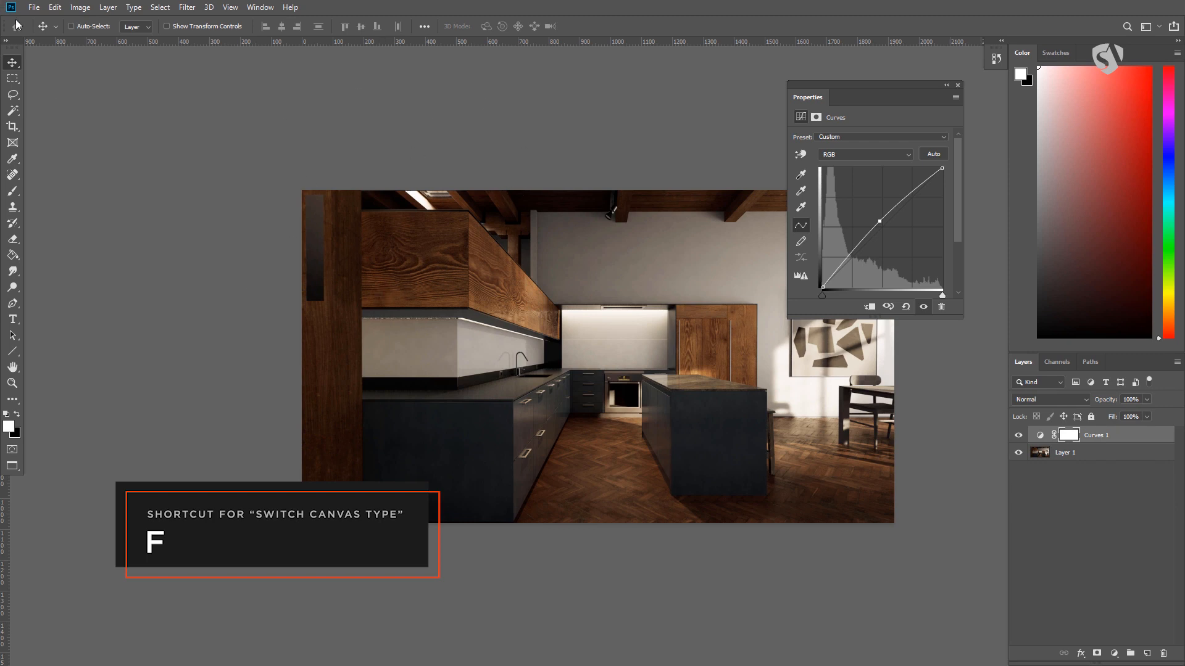
pyautogui.click(5, 41)
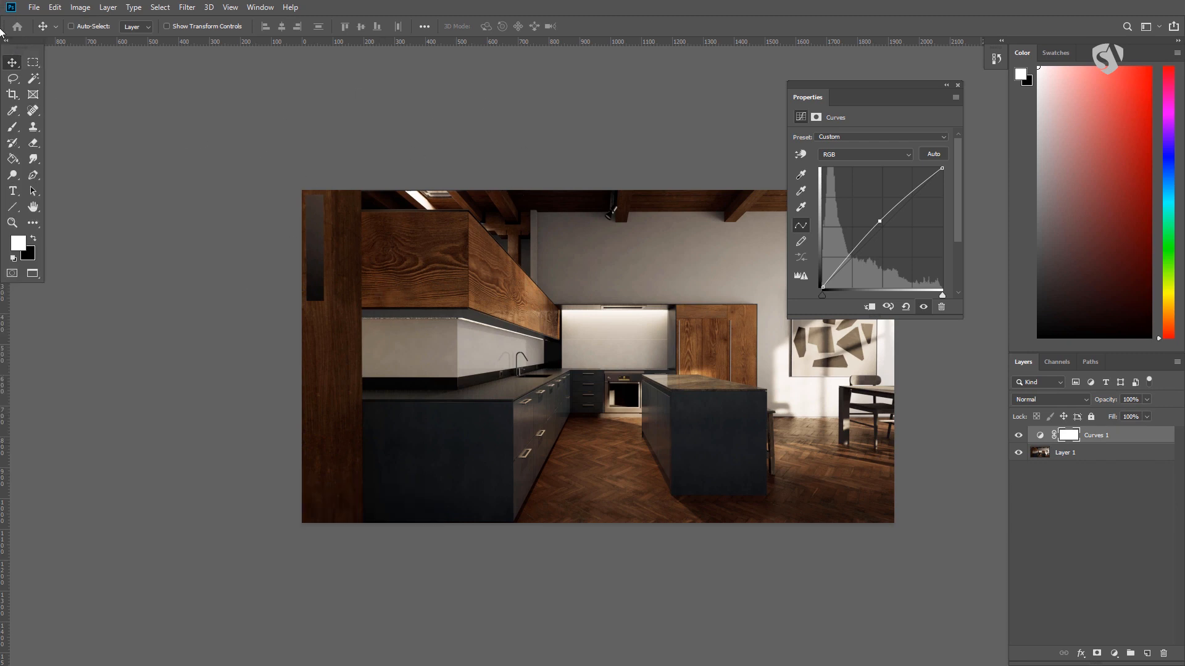
pyautogui.moveTo(21, 42); pyautogui.dragTo(38, 61)
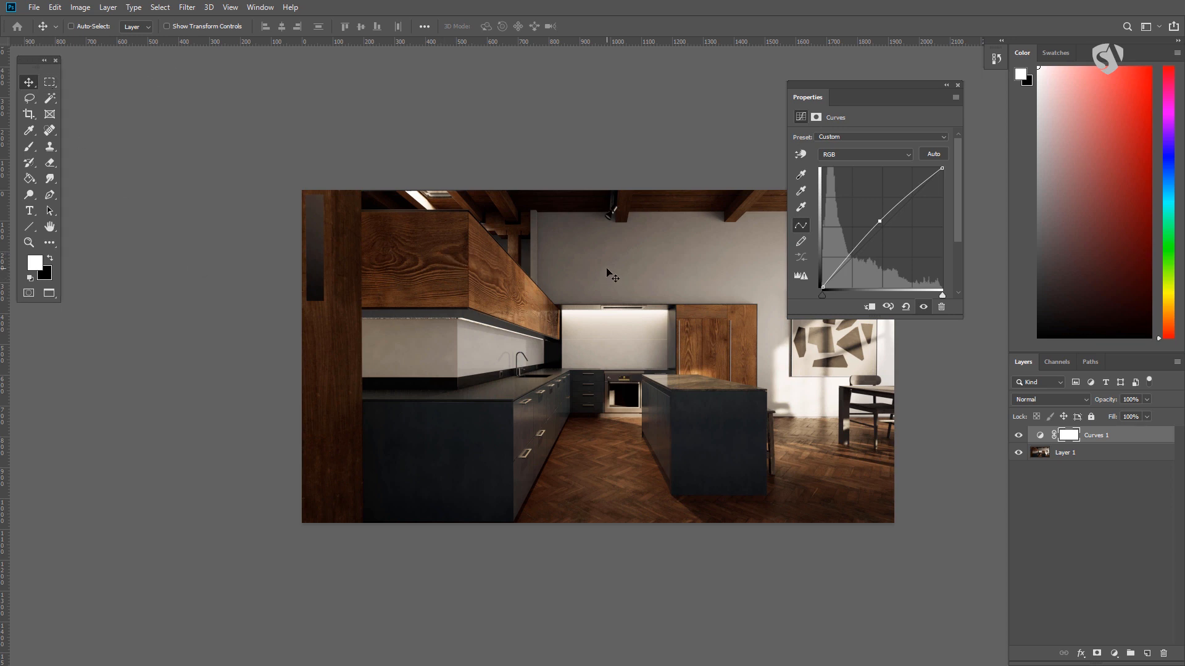
# - Cycle through the screen modes back to full screen with menu bar, and shift the Properties panel off the image
pyautogui.press('f')
pyautogui.press('f')
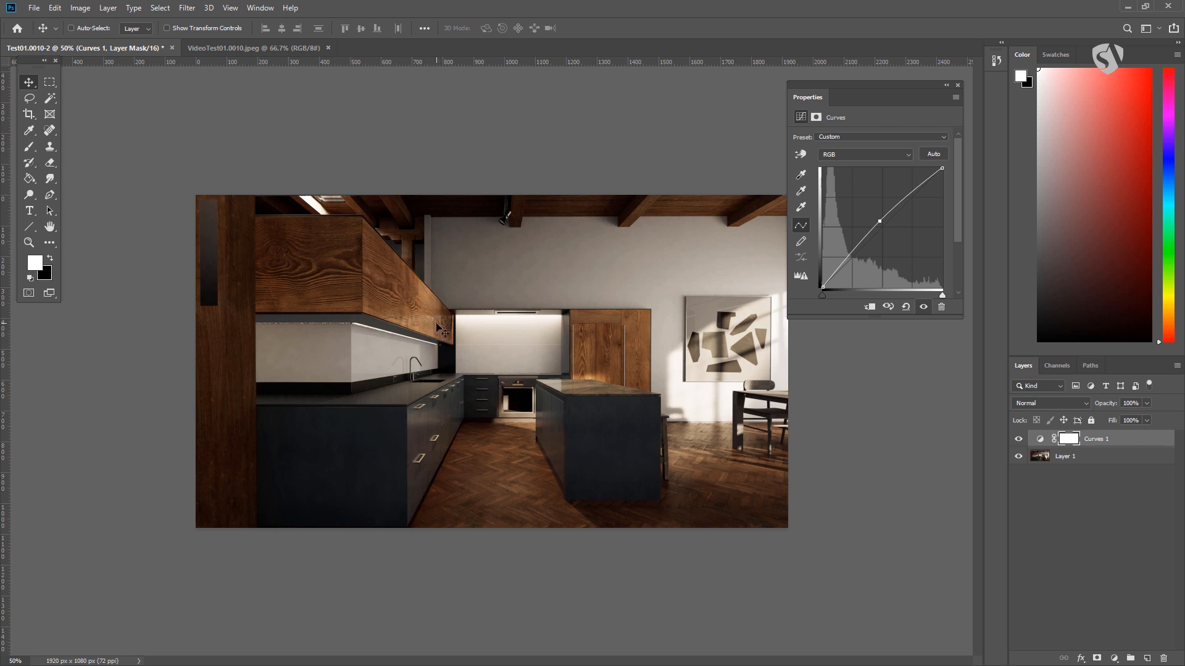
pyautogui.press('f')
pyautogui.moveTo(682, 371); pyautogui.dragTo(444, 421)
pyautogui.moveTo(859, 86); pyautogui.dragTo(892, 86)
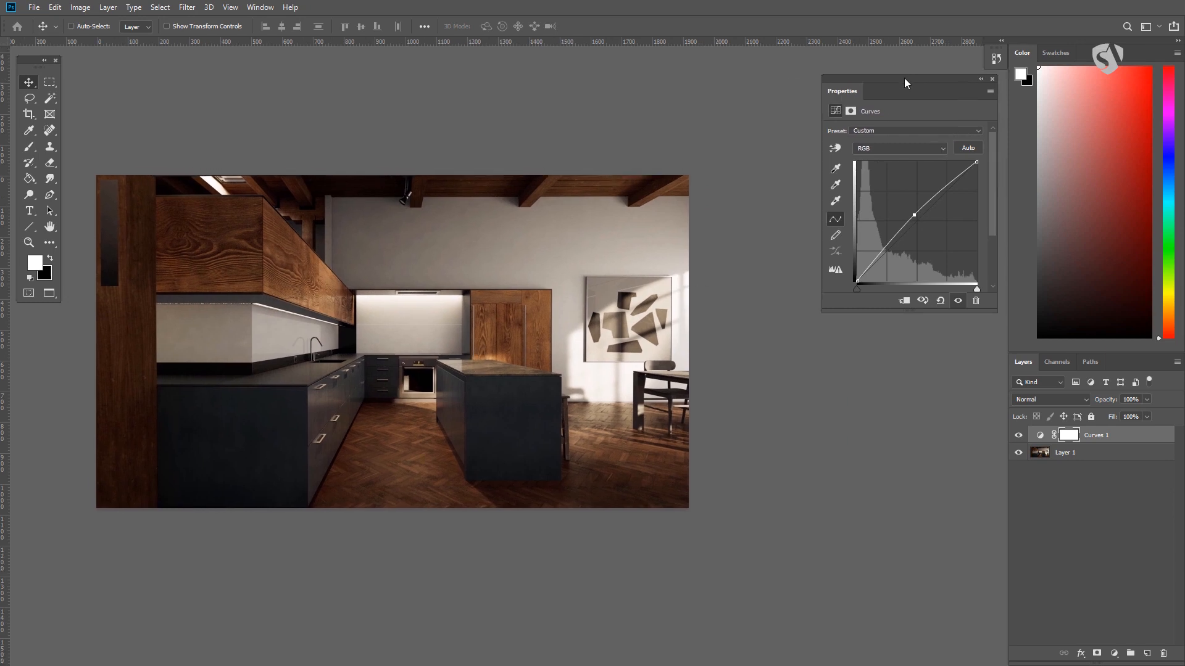
pyautogui.moveTo(399, 320)
pyautogui.mouseDown()
pyautogui.moveTo(525, 317)
pyautogui.moveTo(399, 321)
pyautogui.mouseUp()
pyautogui.hotkey('ctrl', '+')
pyautogui.moveTo(479, 359); pyautogui.dragTo(577, 369)
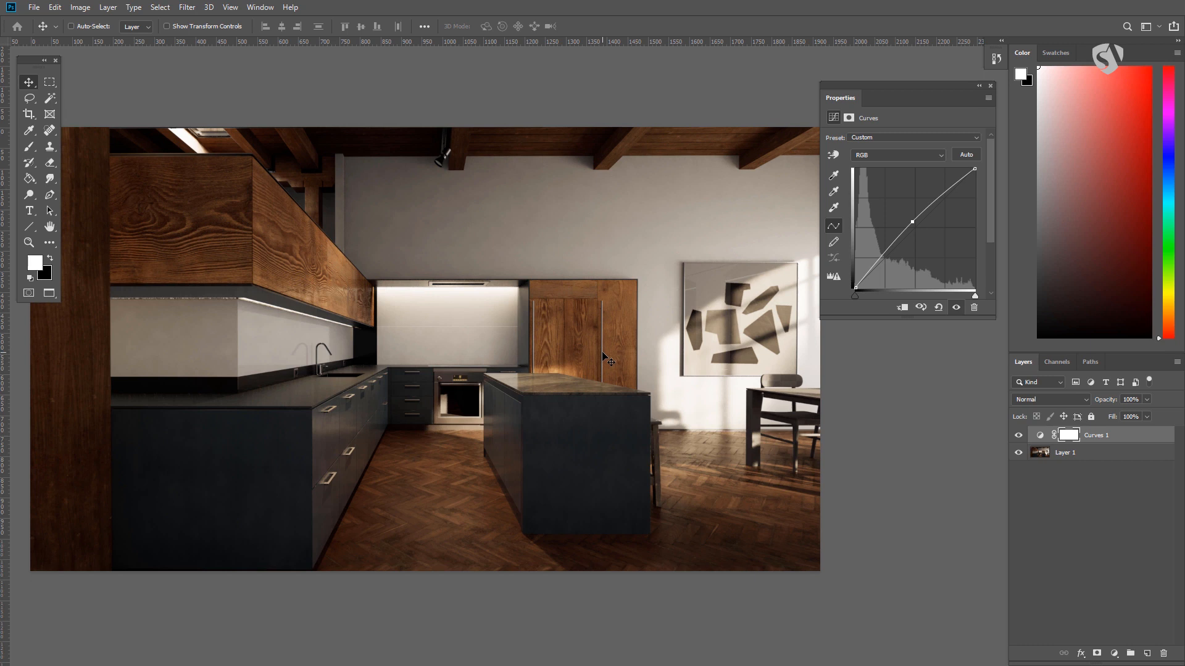
# - Preview the image alone on a black background in full screen mode, and return to standard screen mode
pyautogui.press('f')
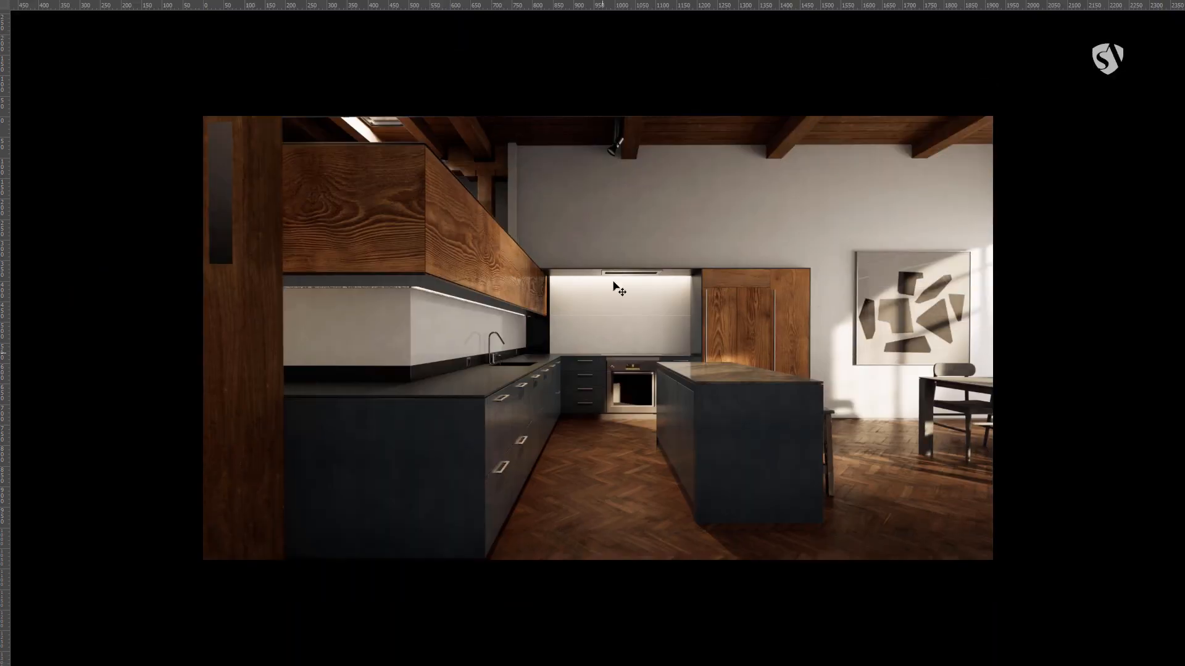
pyautogui.moveTo(657, 336); pyautogui.dragTo(620, 332)
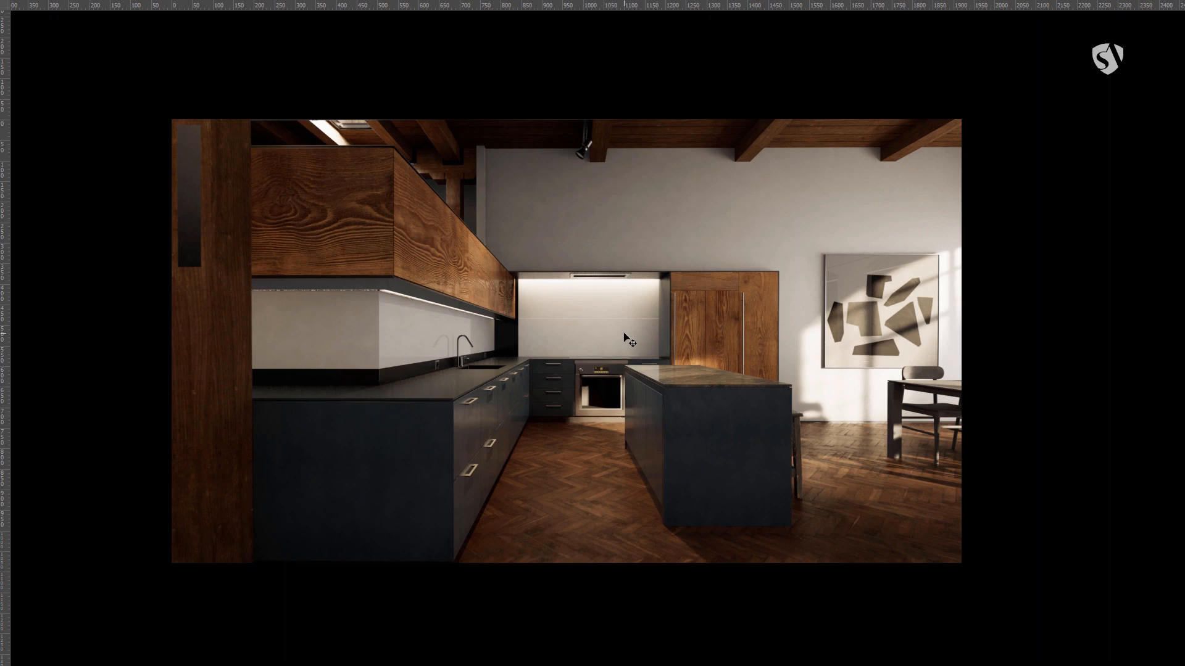
pyautogui.hotkey('ctrl', '+')
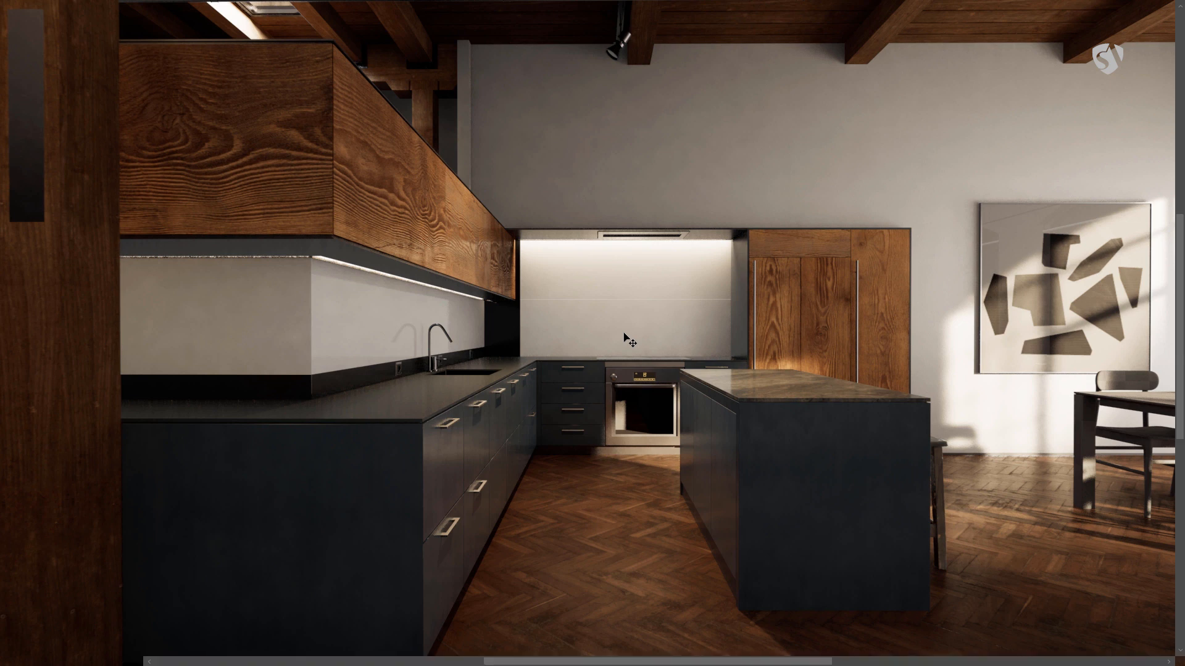
pyautogui.press('f')
pyautogui.hotkey('ctrl', '-')
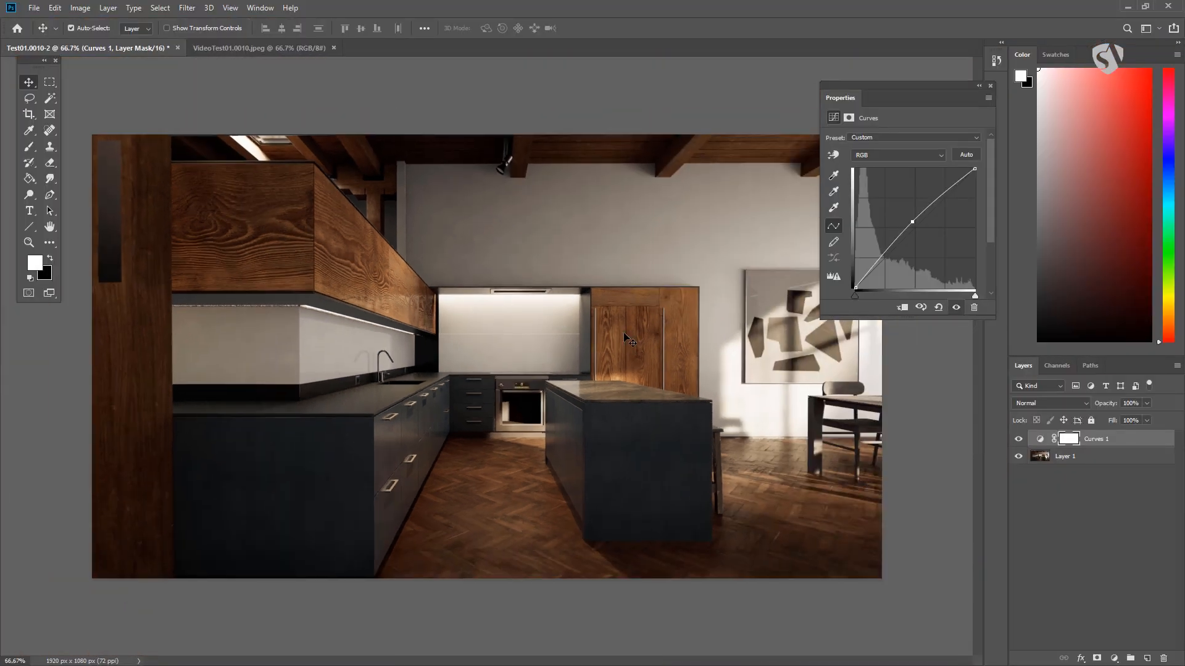
# - Return to full screen mode with menu bar and move the floating Properties panel closer to the options bar
pyautogui.press('f')
pyautogui.moveTo(629, 336); pyautogui.dragTo(500, 311)
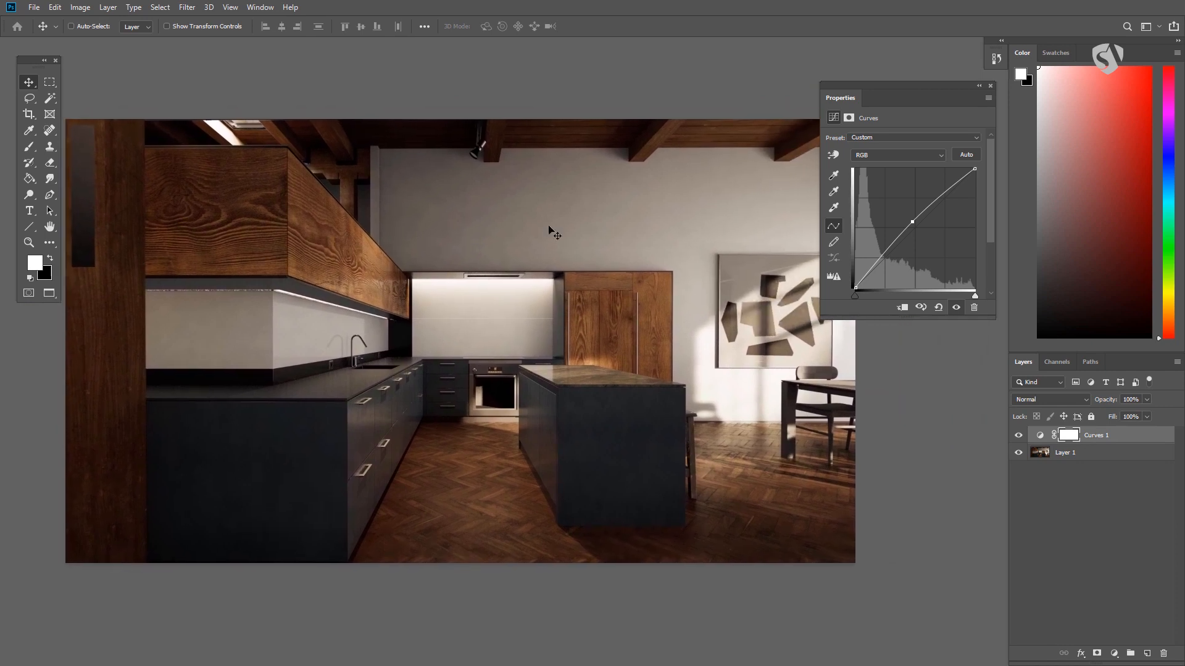
pyautogui.moveTo(904, 91); pyautogui.dragTo(881, 63)
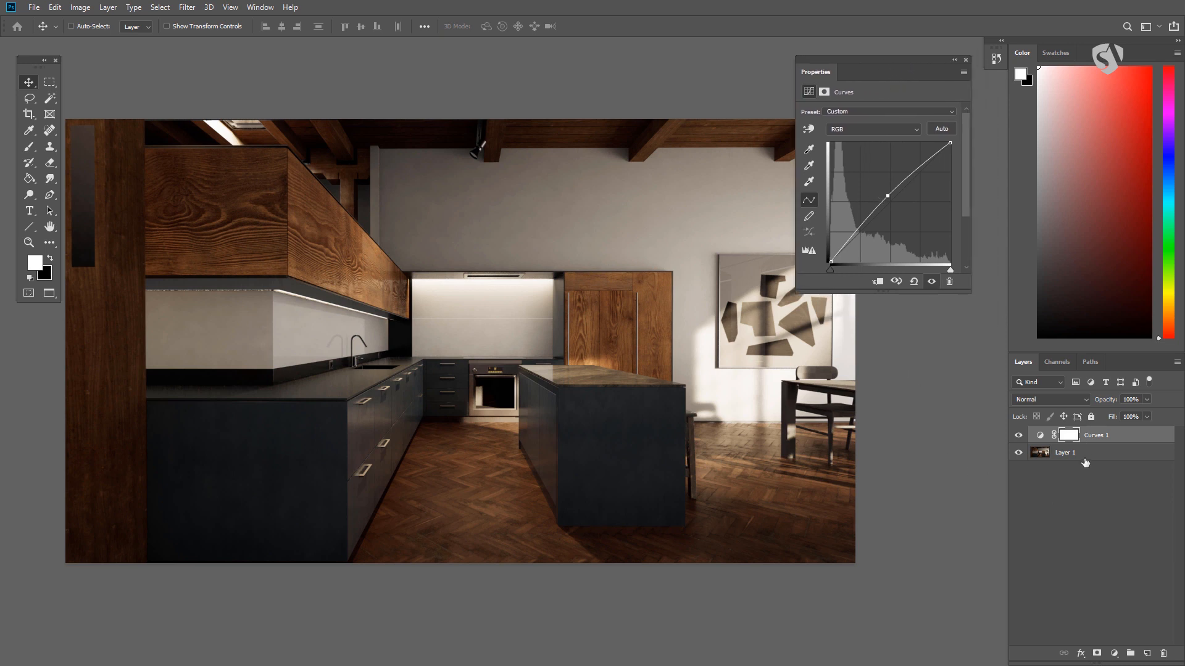
# - View the Color panel's options and the foreground Color Picker, and cancel without changing the color
pyautogui.rightClick(1027, 54)
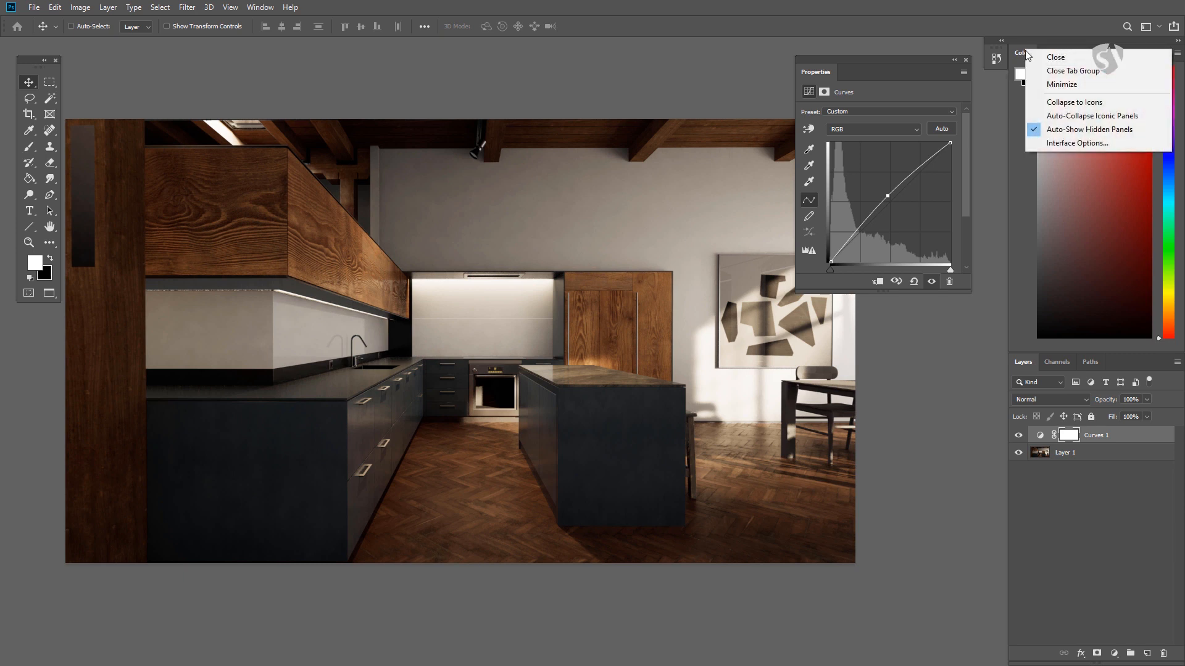
pyautogui.click(1019, 57)
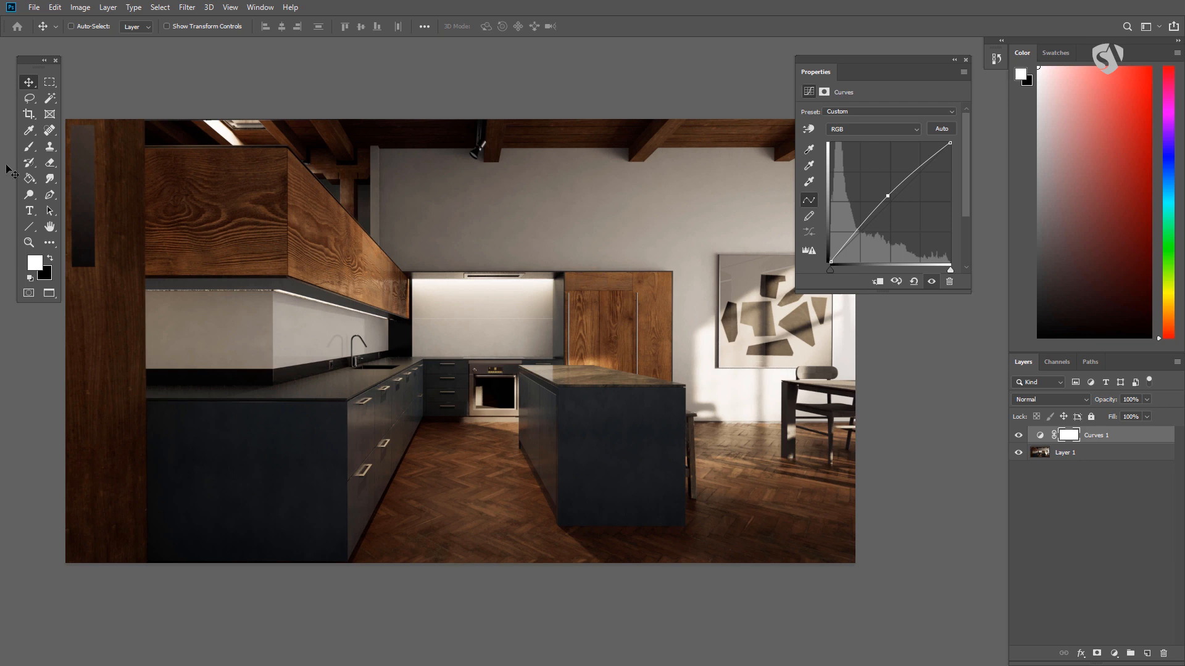
pyautogui.click(39, 265)
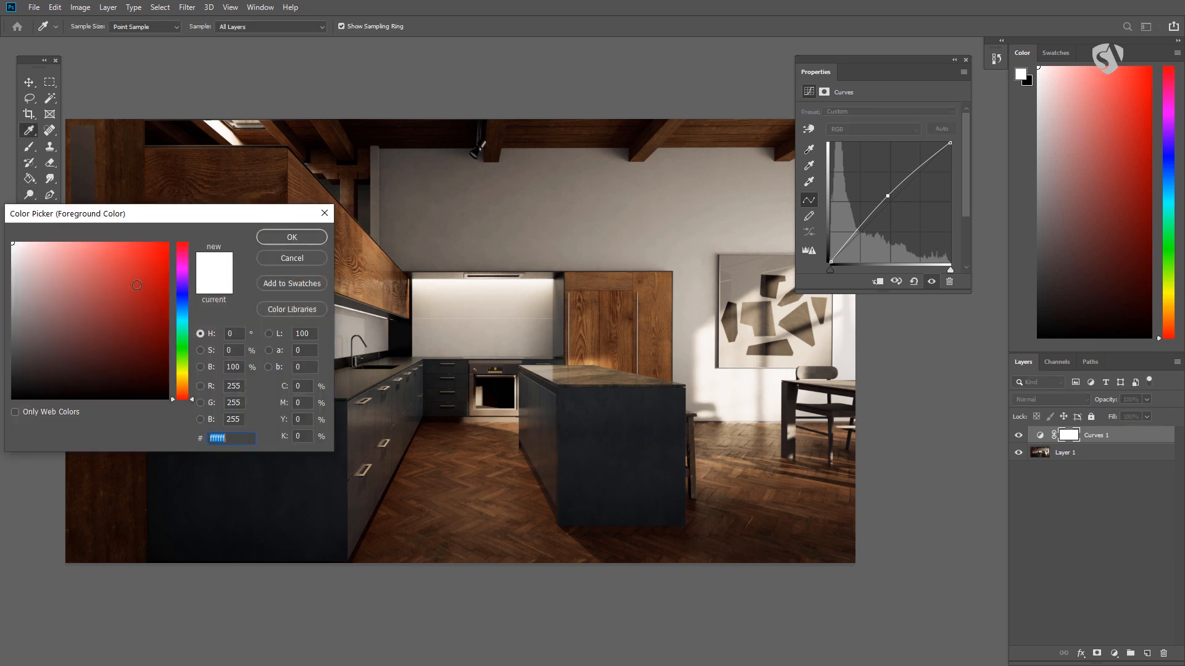
pyautogui.moveTo(150, 212); pyautogui.dragTo(273, 229)
pyautogui.click(410, 273)
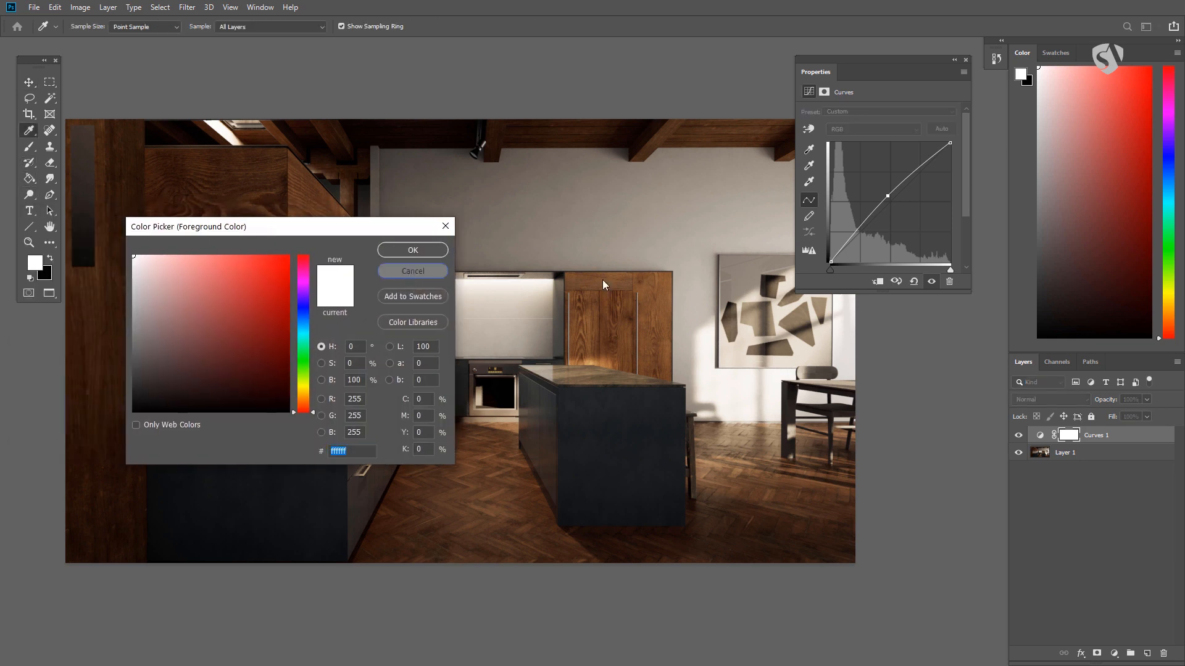
# - Close the Color and Swatches panels to give the Layers panel the full dock height
pyautogui.rightClick(1023, 52)
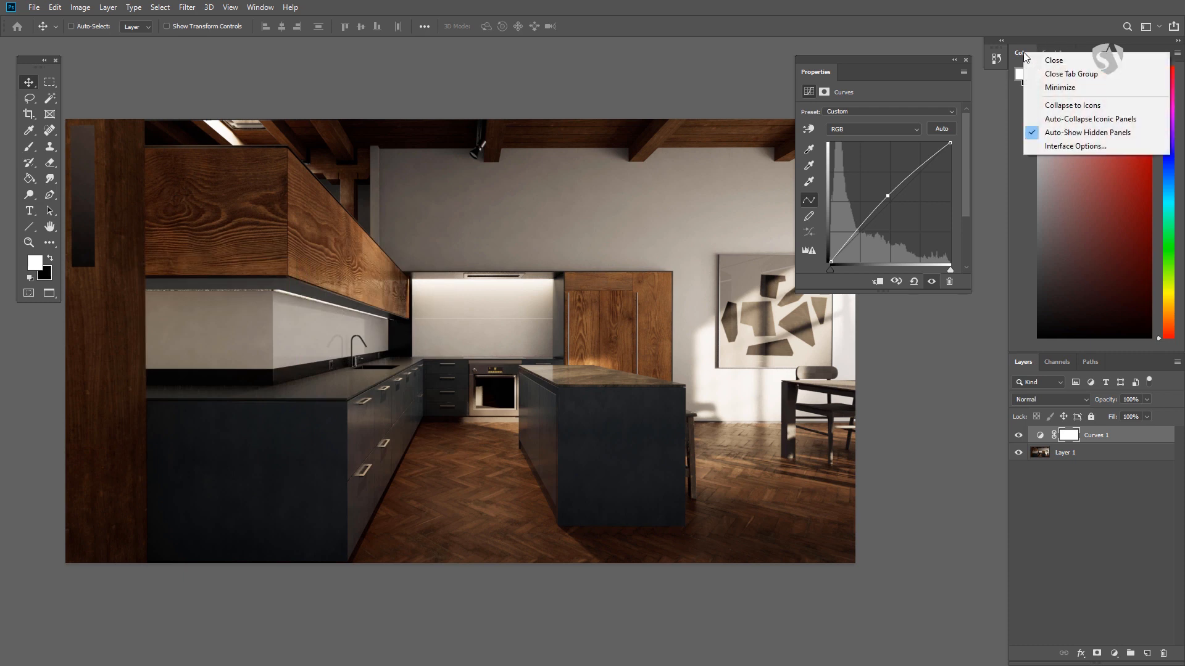
pyautogui.click(1034, 58)
pyautogui.rightClick(1031, 53)
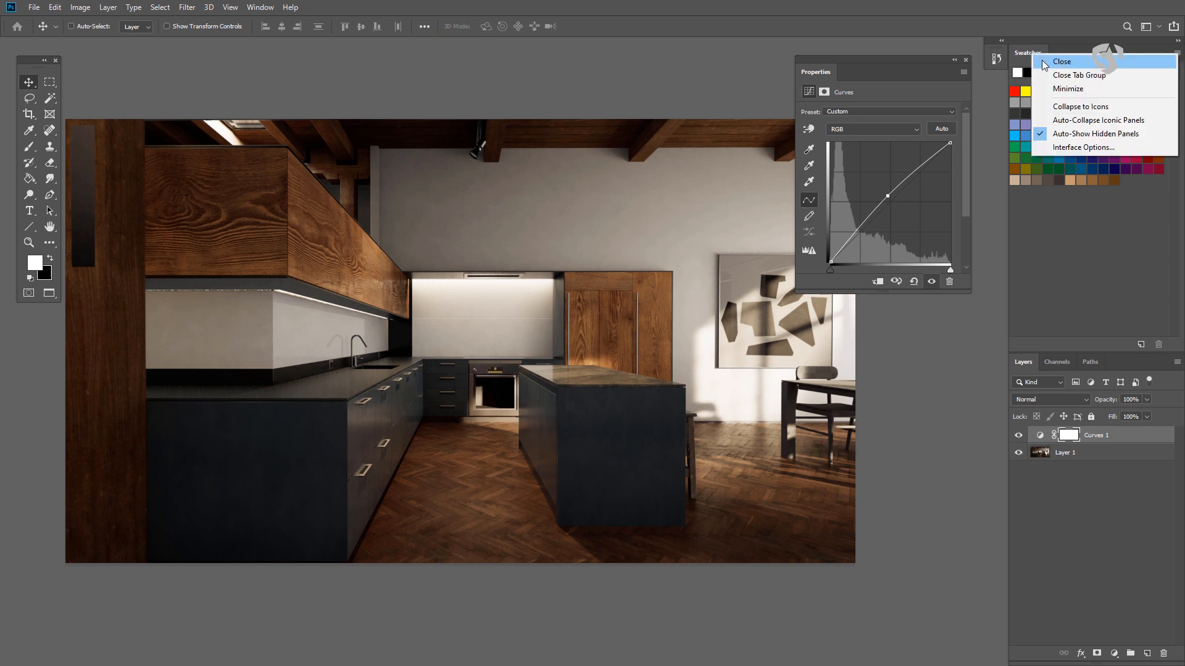
pyautogui.click(1043, 62)
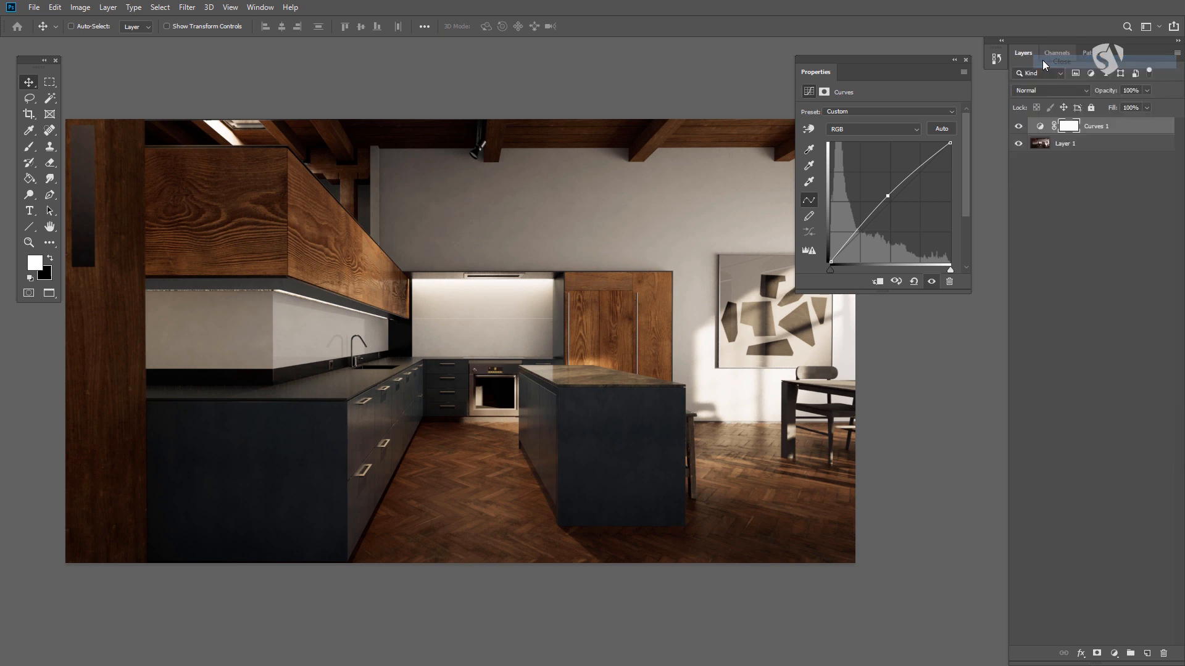
# - Show the Navigator panel, dock it above the Layers panel and enlarge its preview
pyautogui.click(262, 7)
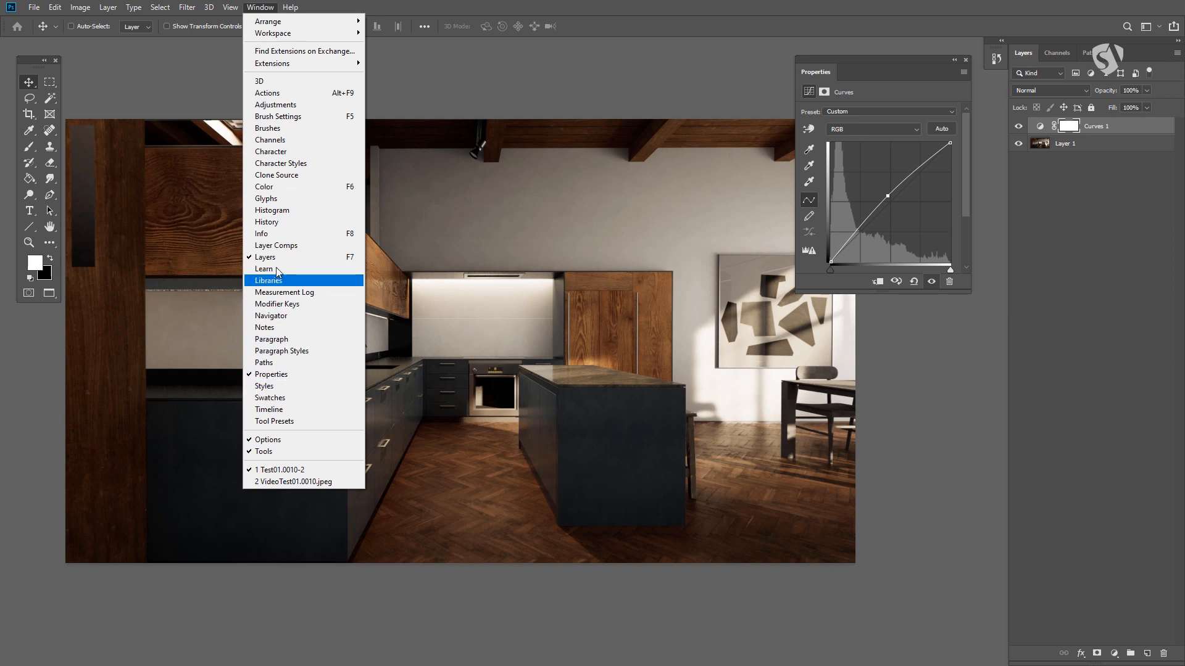
pyautogui.click(277, 315)
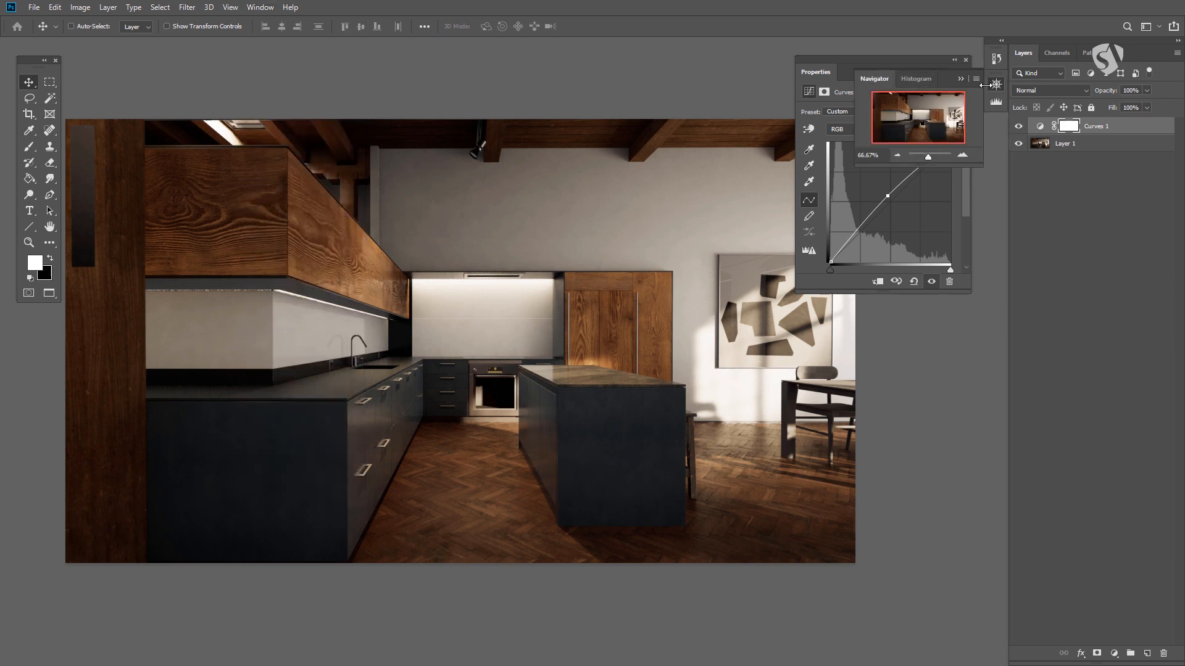
pyautogui.moveTo(874, 79); pyautogui.dragTo(1038, 45)
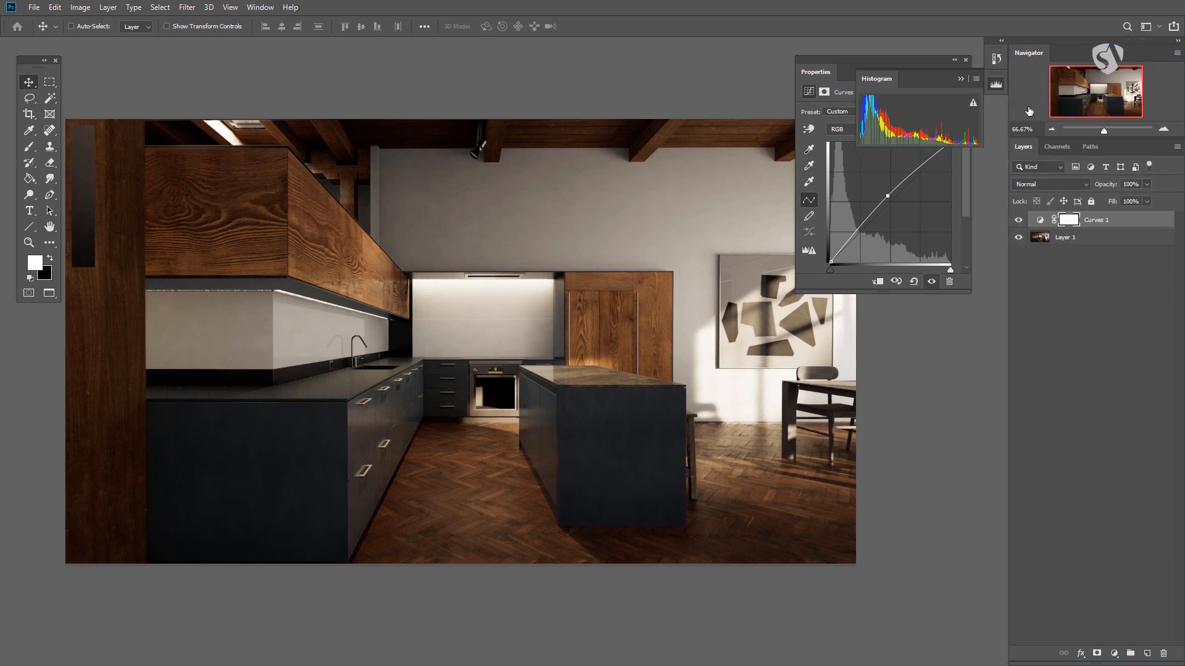
pyautogui.moveTo(1083, 141); pyautogui.dragTo(1086, 178)
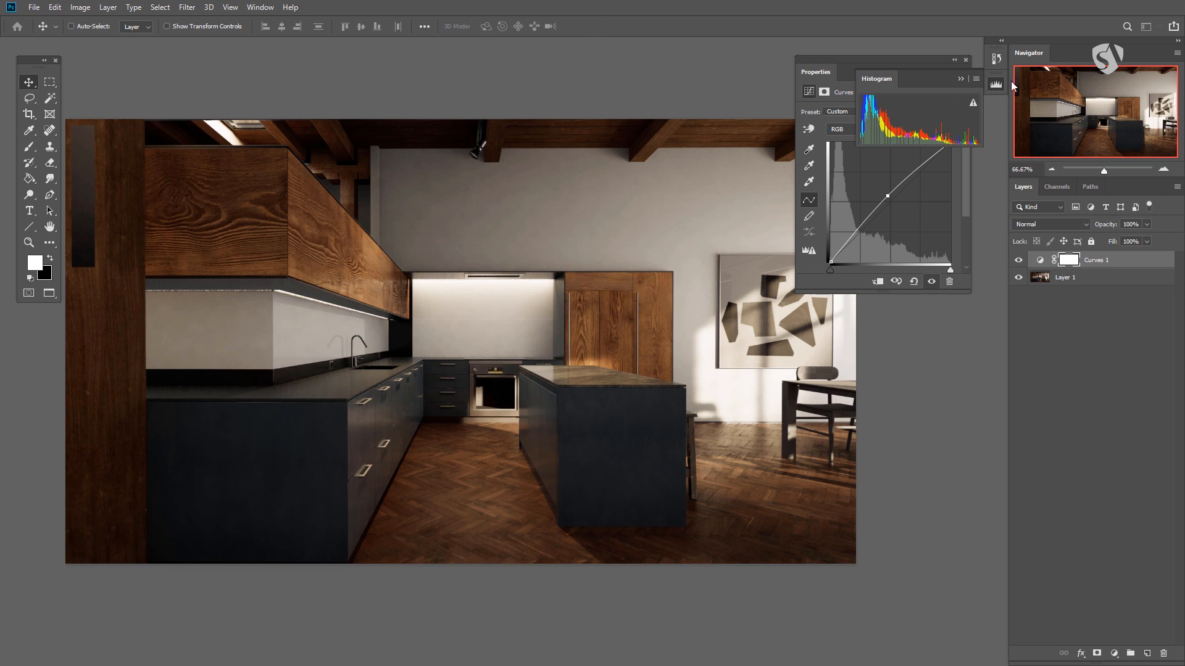
# - Zoom the kitchen image out to 12.5% and back in to 66.67%, comparing it with the Navigator preview
pyautogui.hotkey('ctrl', '-')
pyautogui.hotkey('ctrl', '-')
pyautogui.hotkey('ctrl', '-')
pyautogui.hotkey('ctrl', '-')
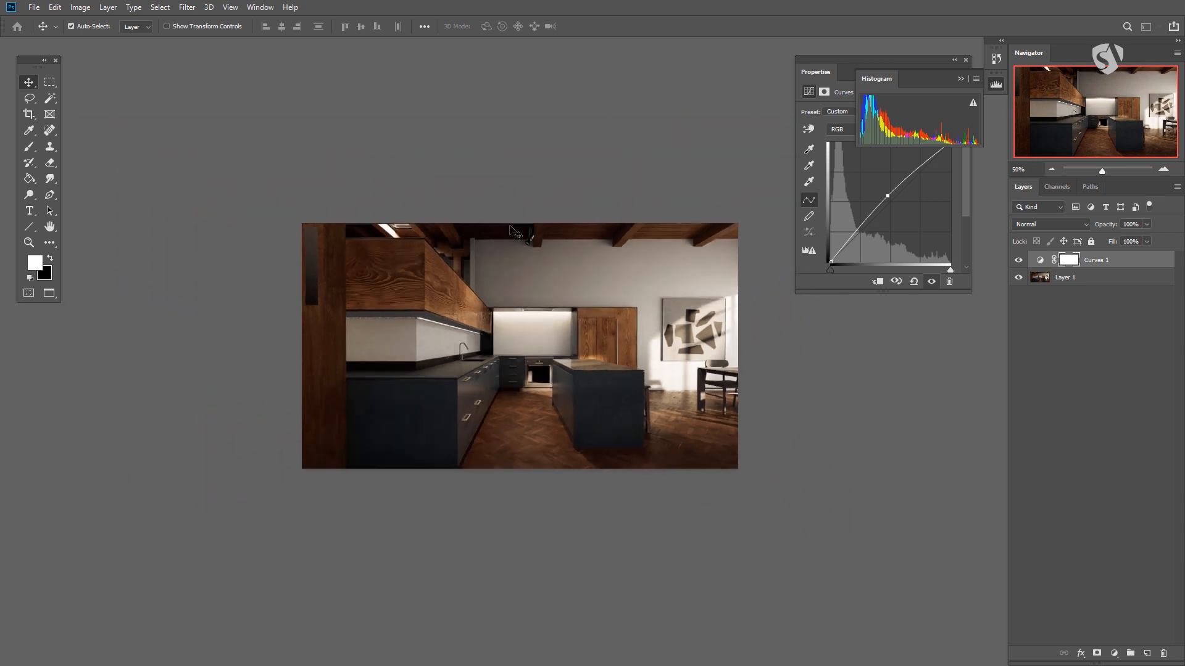
pyautogui.hotkey('ctrl', '-')
pyautogui.hotkey('ctrl', '-')
pyautogui.hotkey('ctrl', '-')
pyautogui.hotkey('ctrl', '+')
pyautogui.hotkey('ctrl', '+')
pyautogui.hotkey('ctrl', '+')
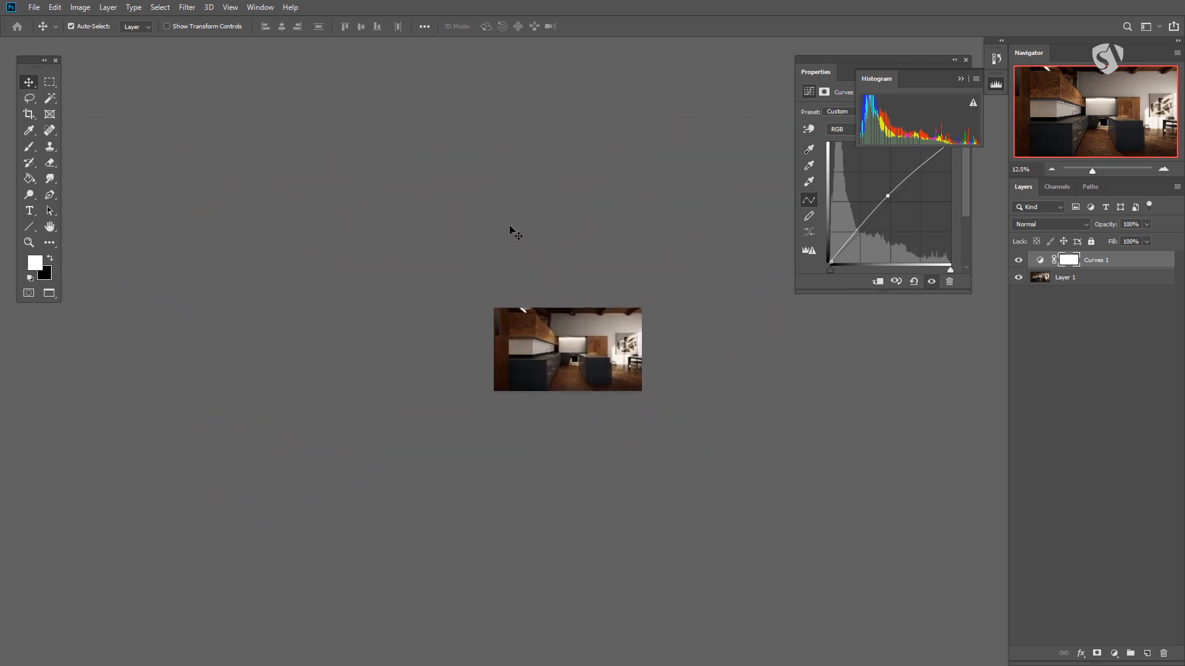
pyautogui.hotkey('ctrl', '+')
pyautogui.hotkey('ctrl', '+')
pyautogui.hotkey('ctrl', '+')
pyautogui.hotkey('ctrl', '+')
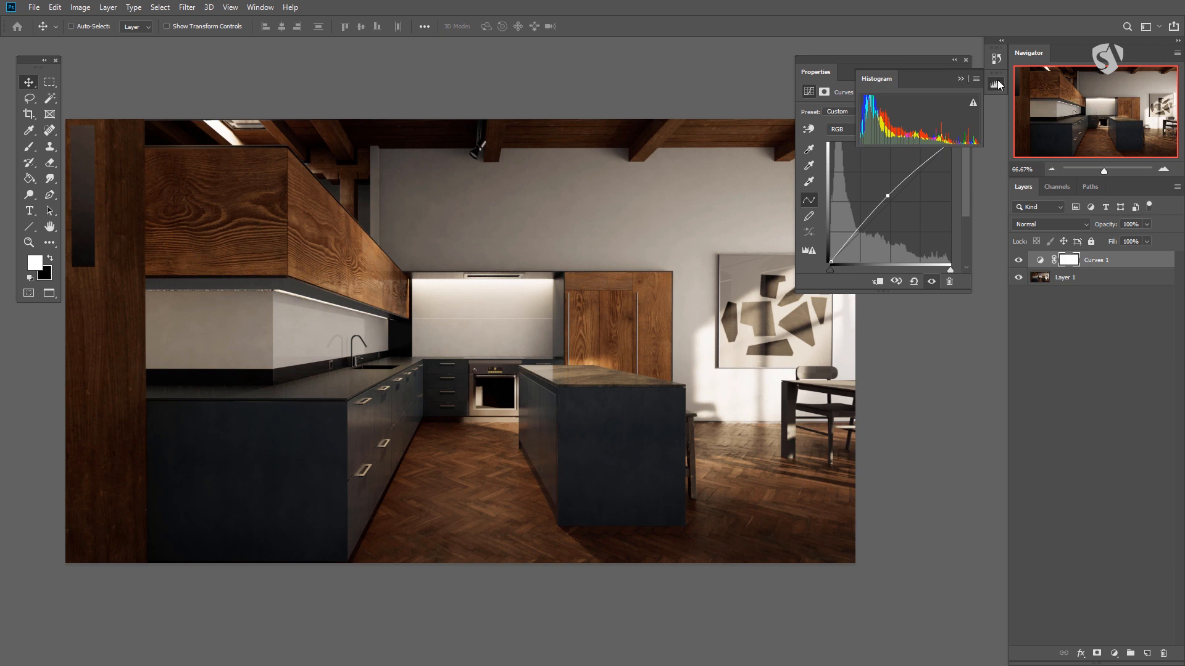
# - Dock the Histogram panel above the Navigator and calculate a more accurate histogram for the Curves adjustment
pyautogui.moveTo(874, 79); pyautogui.dragTo(1046, 47)
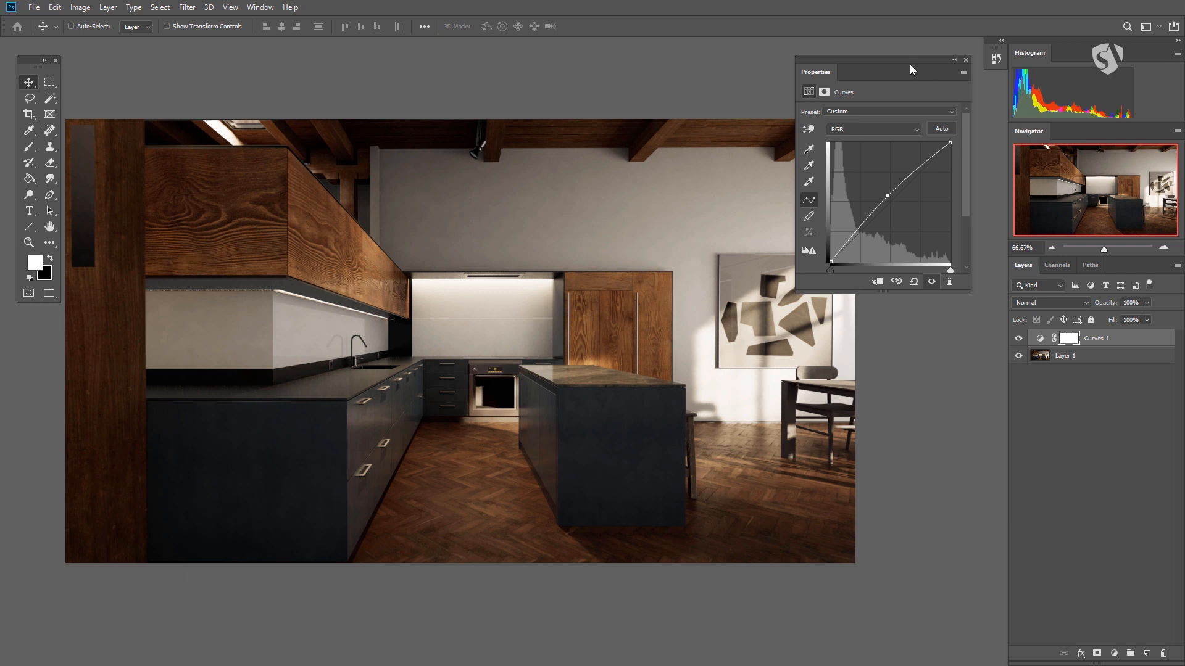
pyautogui.moveTo(914, 66); pyautogui.dragTo(910, 73)
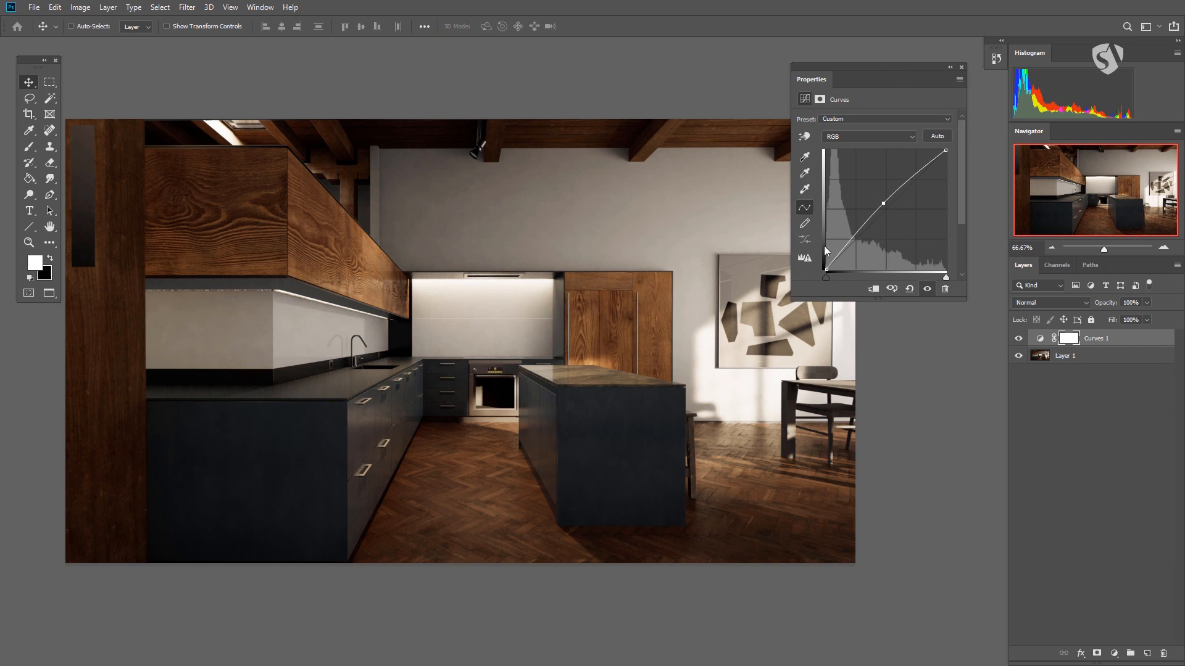
pyautogui.click(806, 264)
# - View the Histogram panel in Expanded View and All Channels View, and return it to Compact View
pyautogui.click(1177, 53)
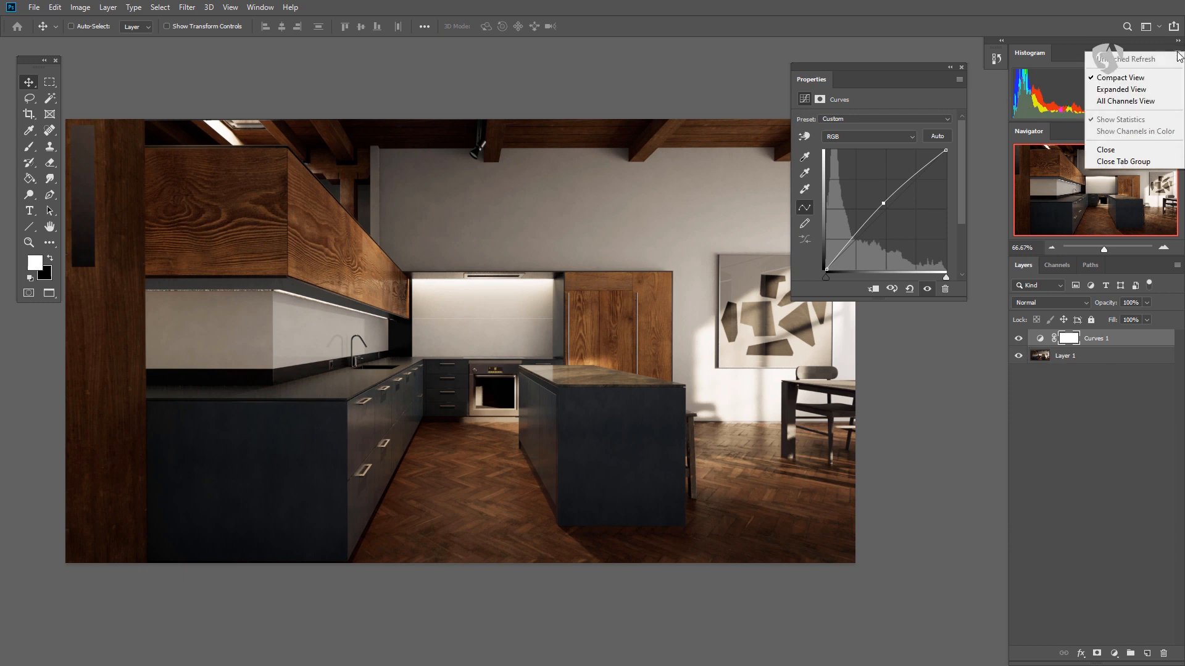
pyautogui.click(1129, 90)
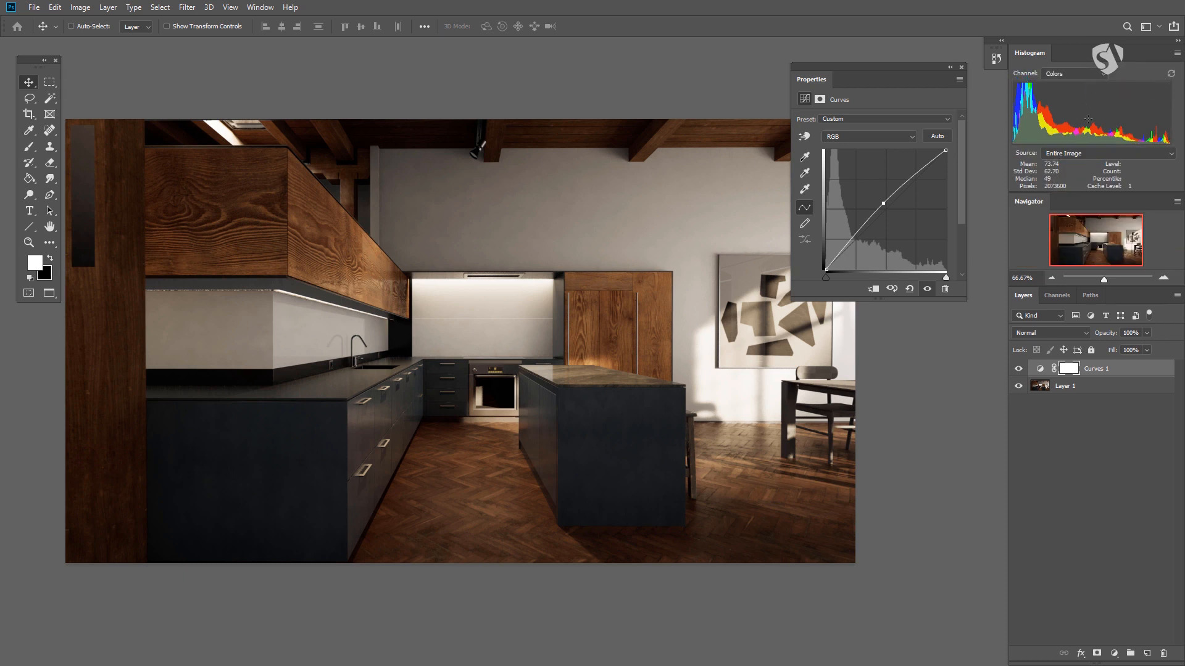
pyautogui.click(1177, 53)
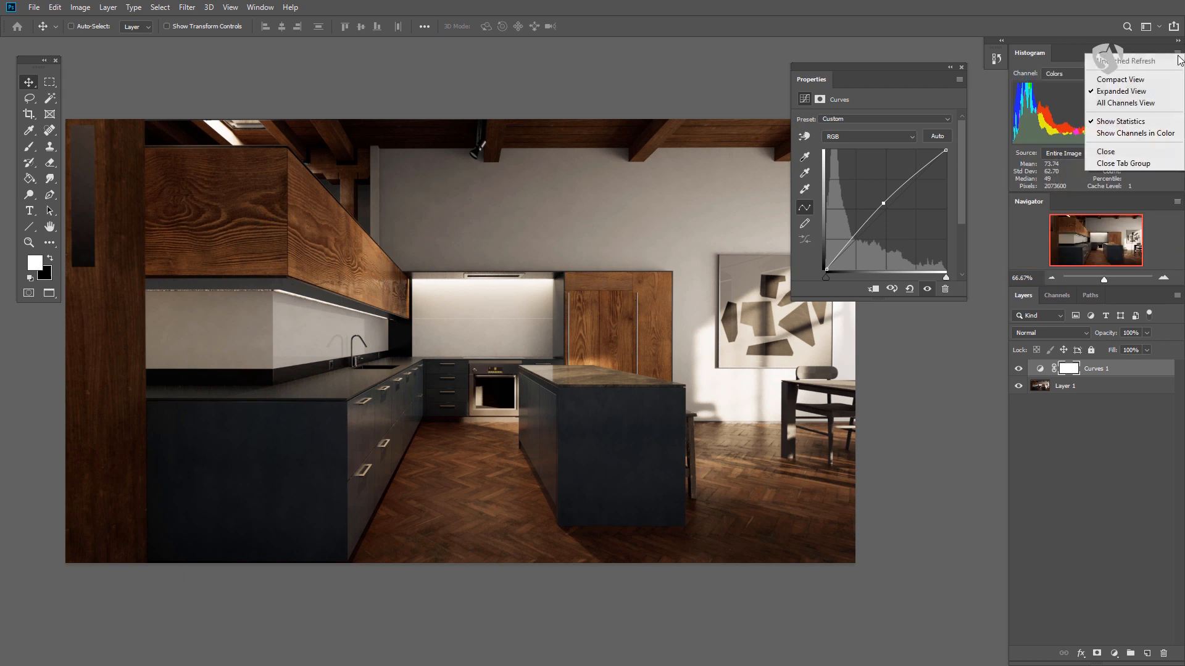
pyautogui.click(1148, 106)
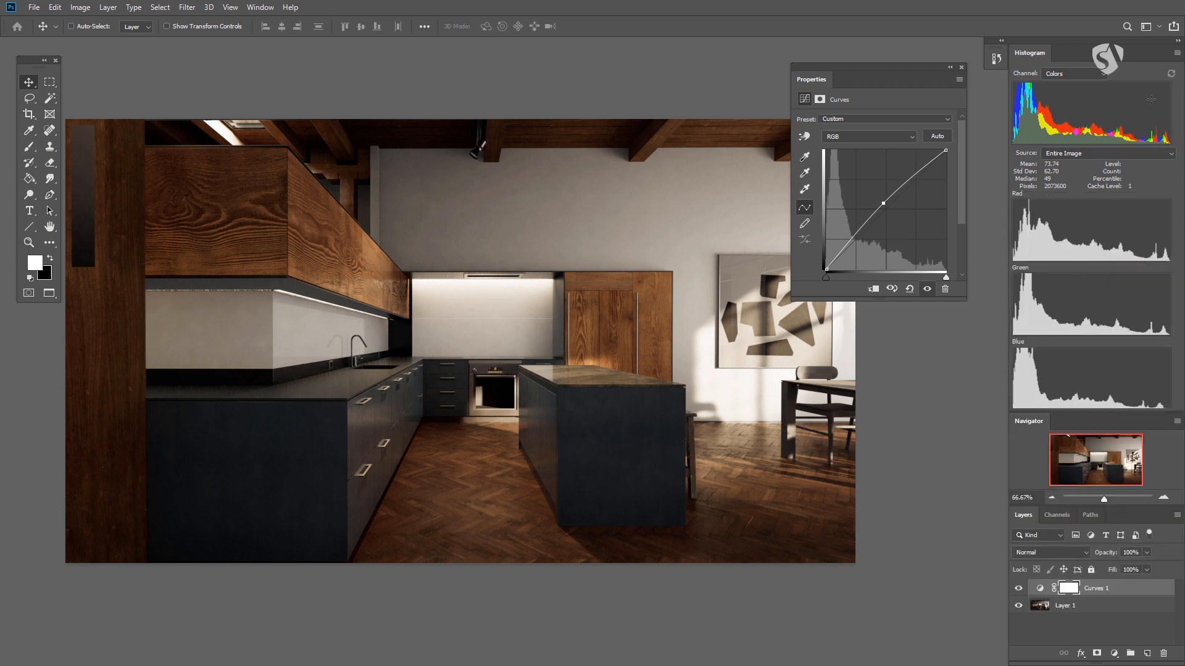
pyautogui.click(1177, 53)
pyautogui.click(1138, 108)
pyautogui.click(1176, 53)
pyautogui.click(1104, 81)
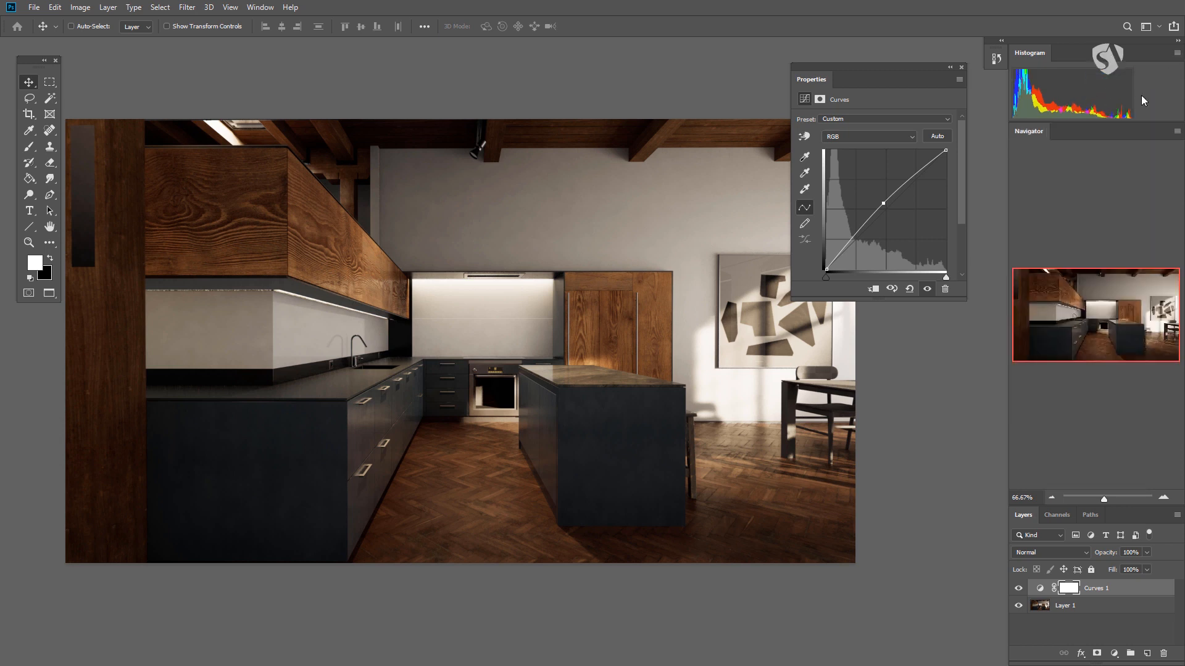
# - Add a Hue/Saturation adjustment layer above Curves 1 and set its saturation to -100
pyautogui.click(1114, 654)
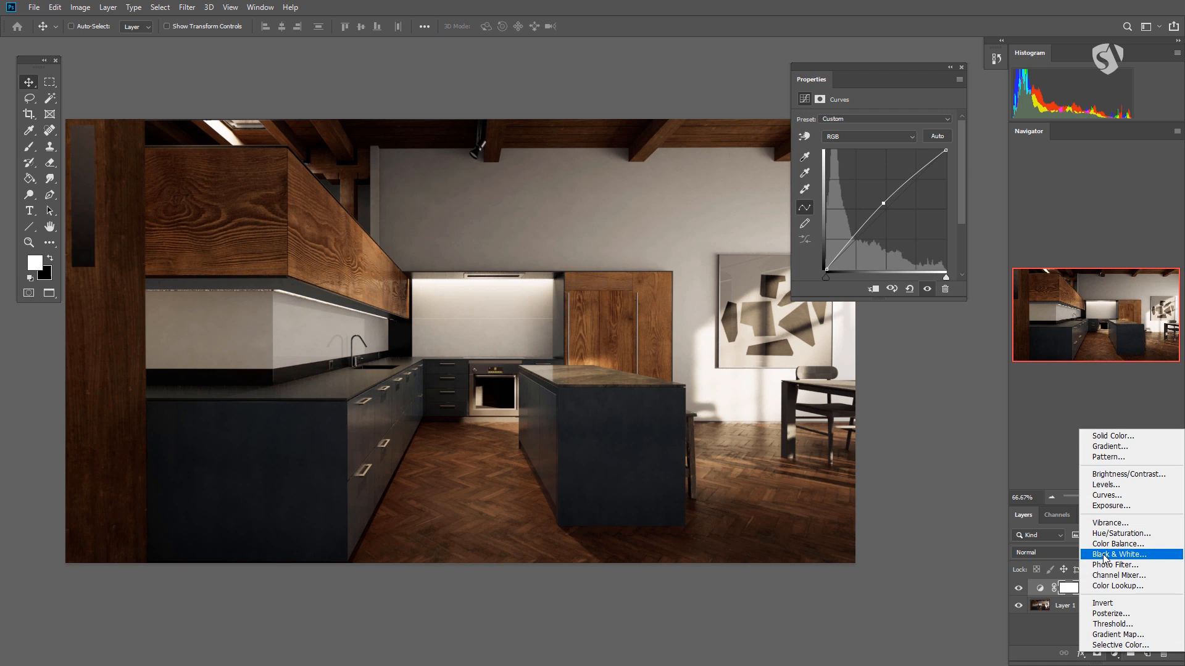
pyautogui.click(1118, 534)
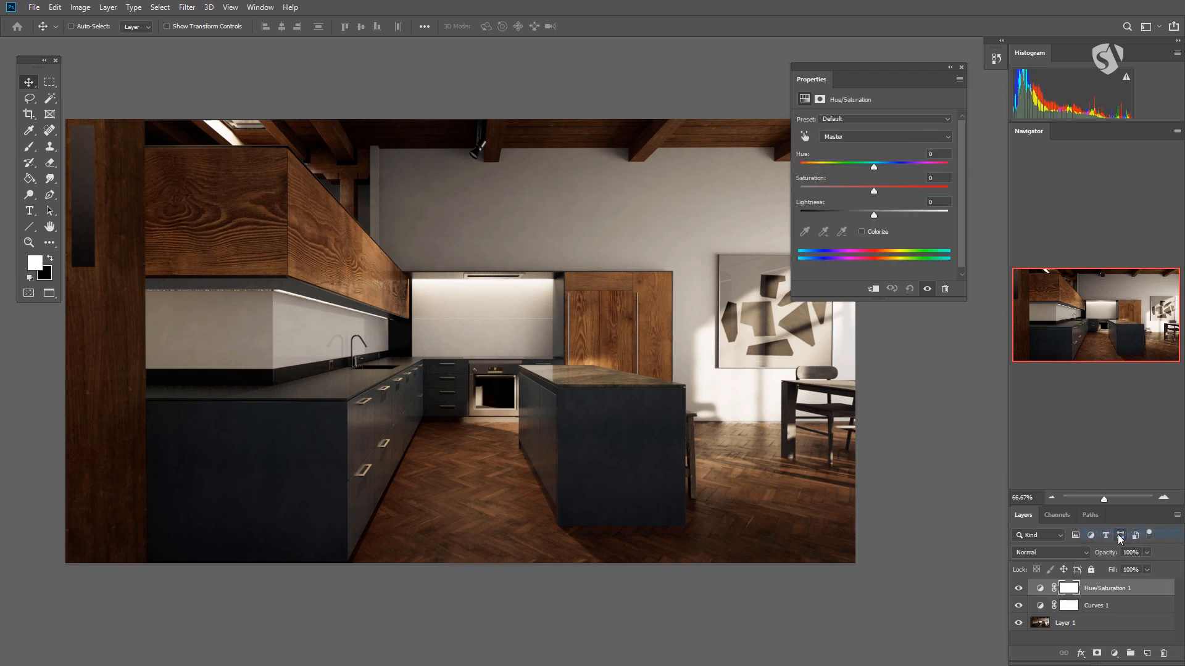
pyautogui.moveTo(873, 191); pyautogui.dragTo(738, 203)
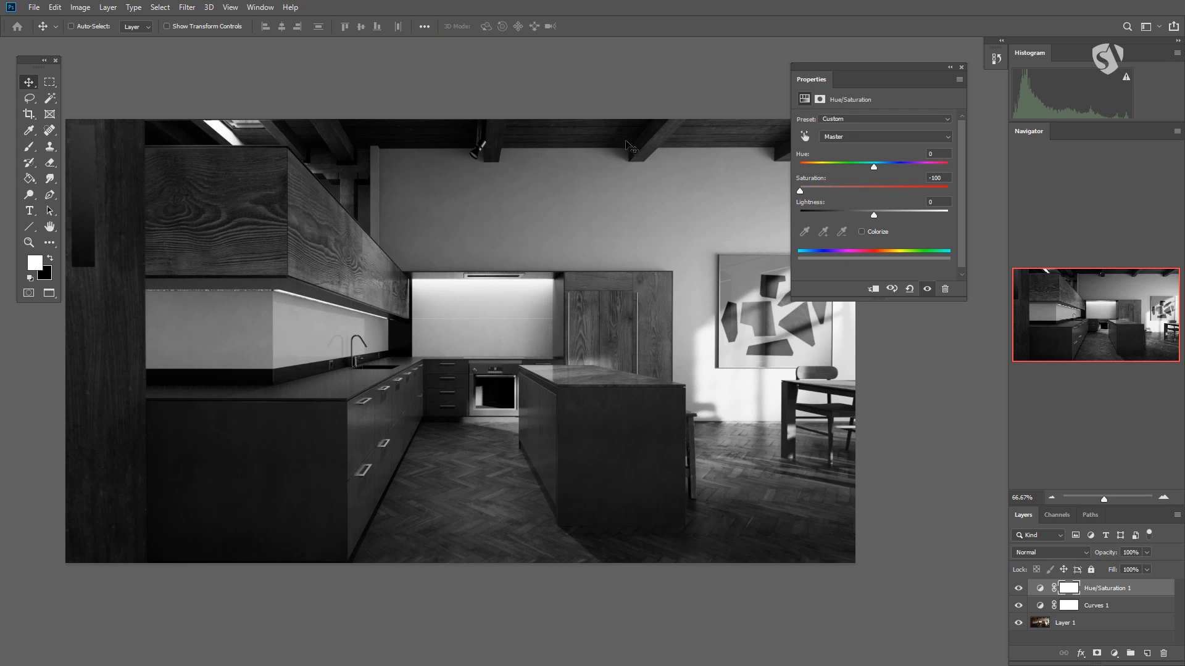
# - Refresh the Histogram and shrink the Navigator to give the Layers panel more height
pyautogui.click(1125, 79)
pyautogui.moveTo(1122, 506); pyautogui.dragTo(1127, 255)
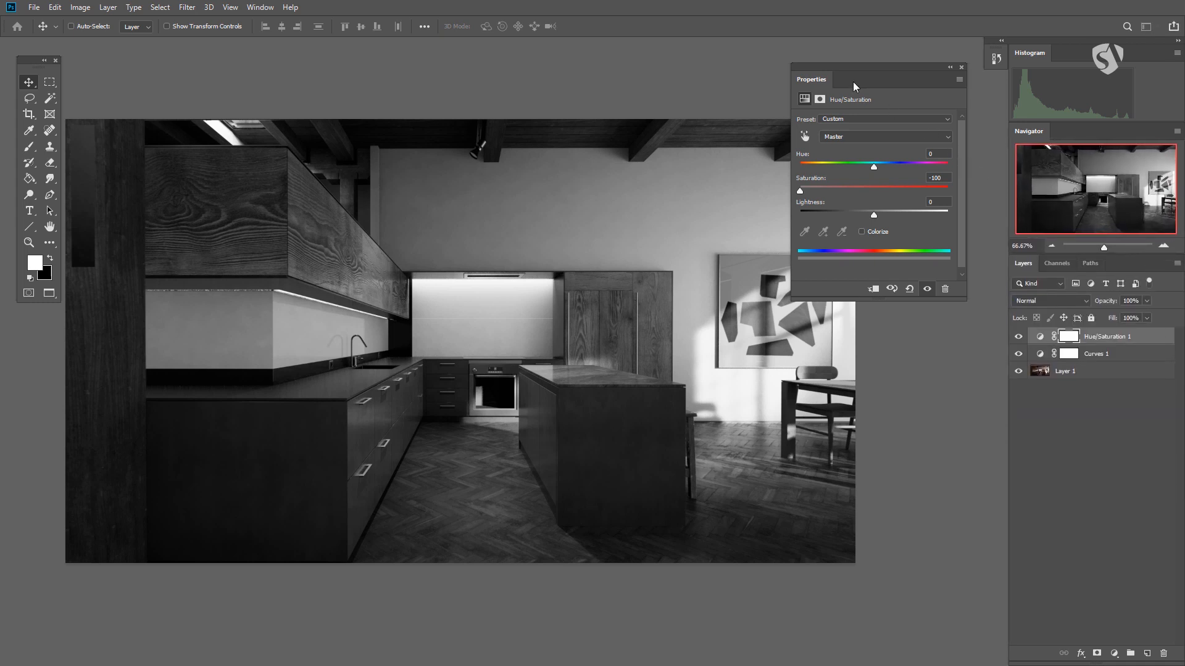
pyautogui.moveTo(865, 66); pyautogui.dragTo(862, 59)
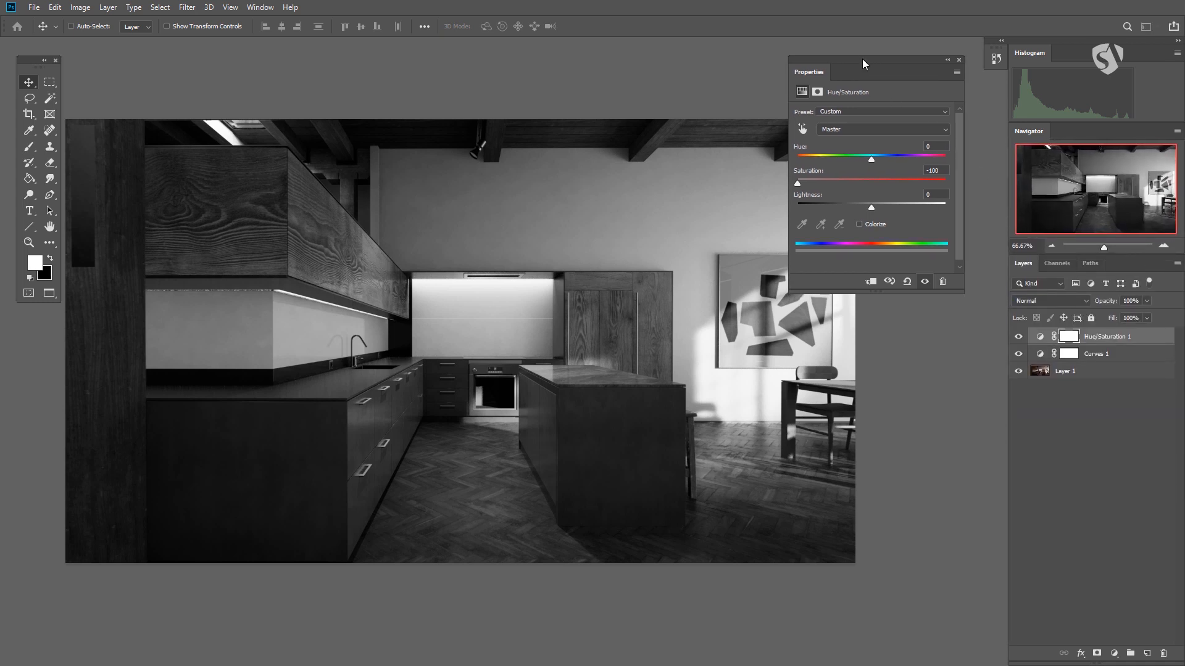
# - Expand the docked History panel to view the recorded states, and collapse it again
pyautogui.click(259, 7)
pyautogui.moveTo(290, 7)
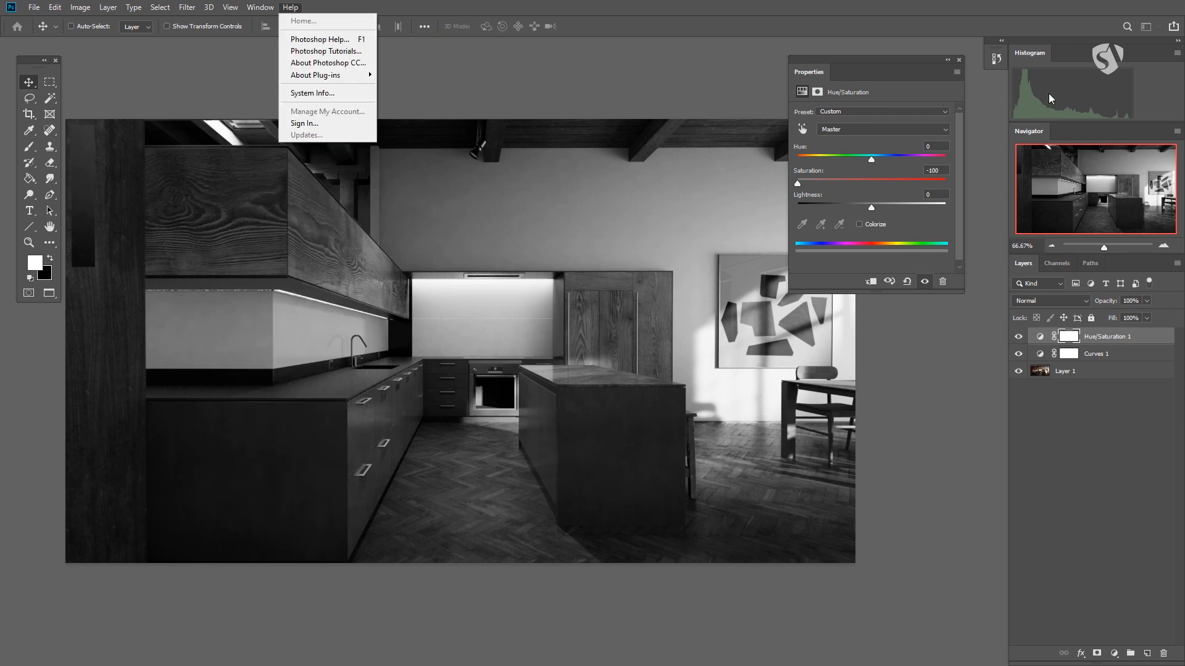
pyautogui.click(994, 47)
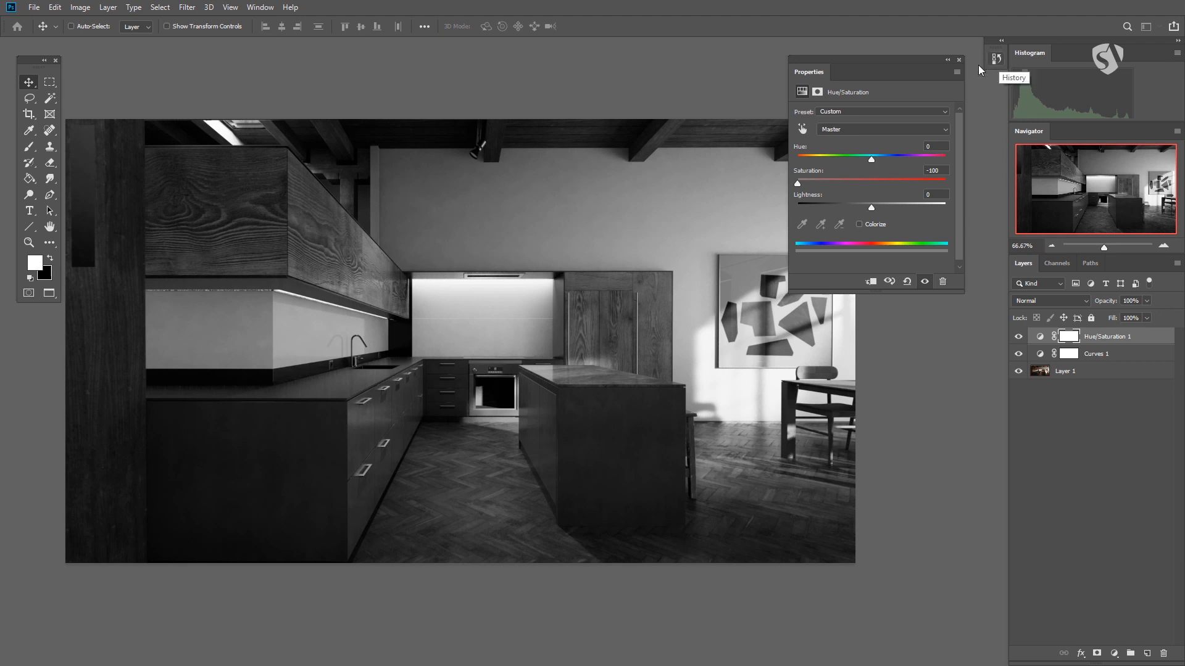
pyautogui.click(997, 59)
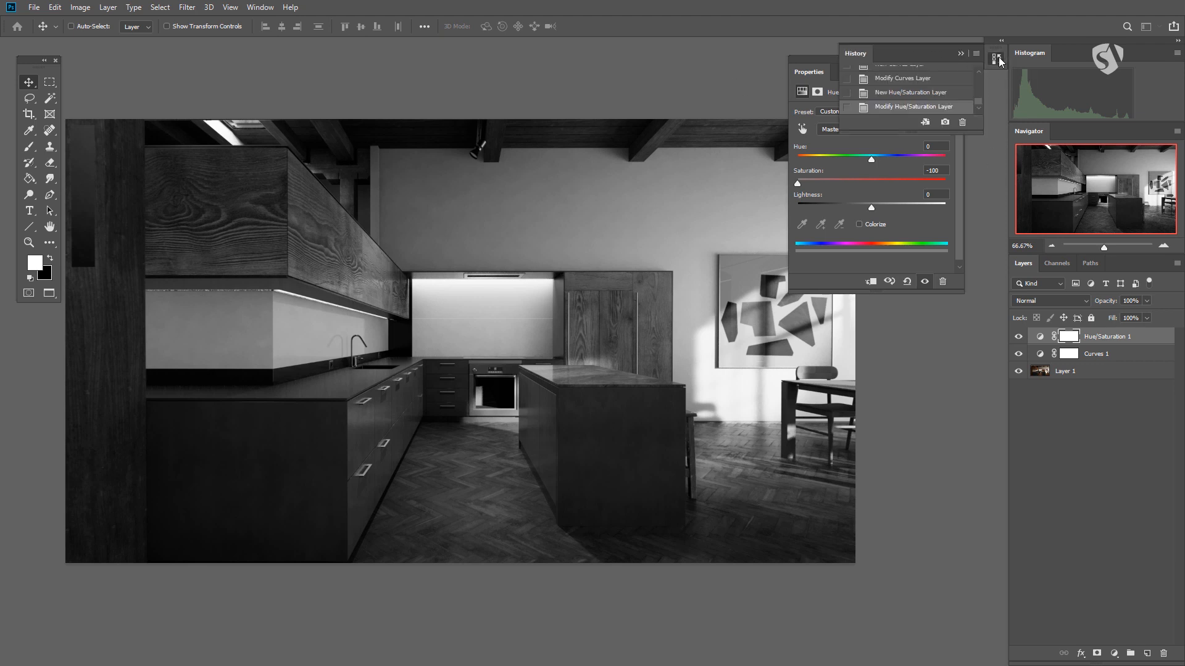
pyautogui.click(999, 58)
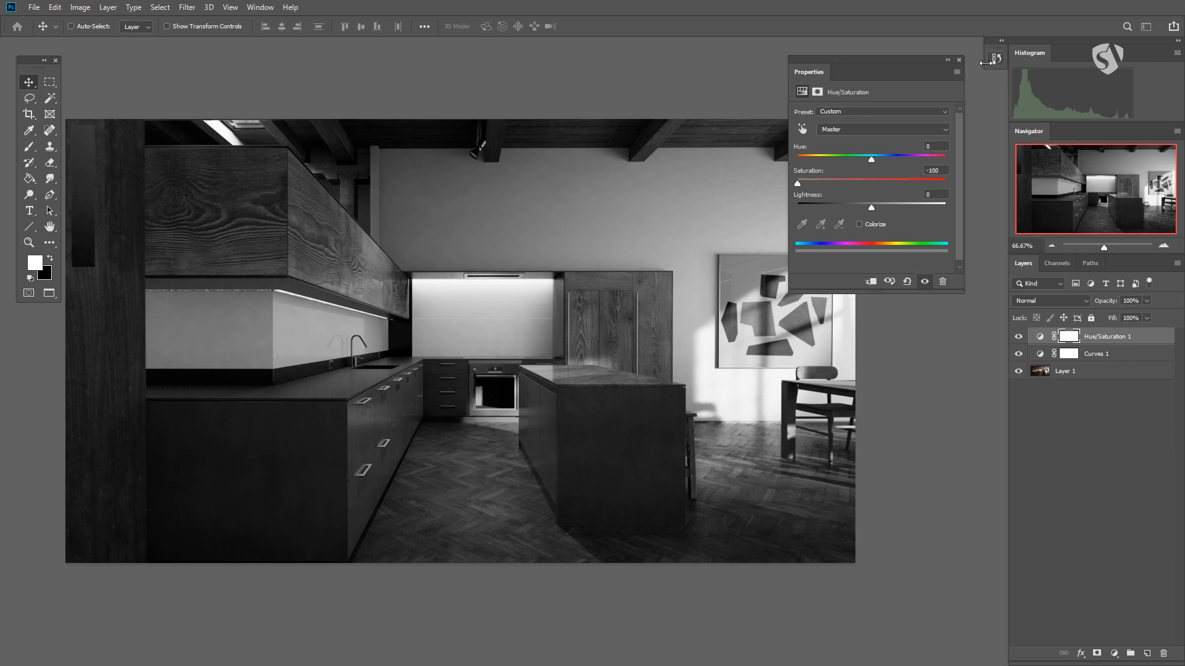
# - Show the Brushes panel and extend its height so that all brush folders fit
pyautogui.click(262, 7)
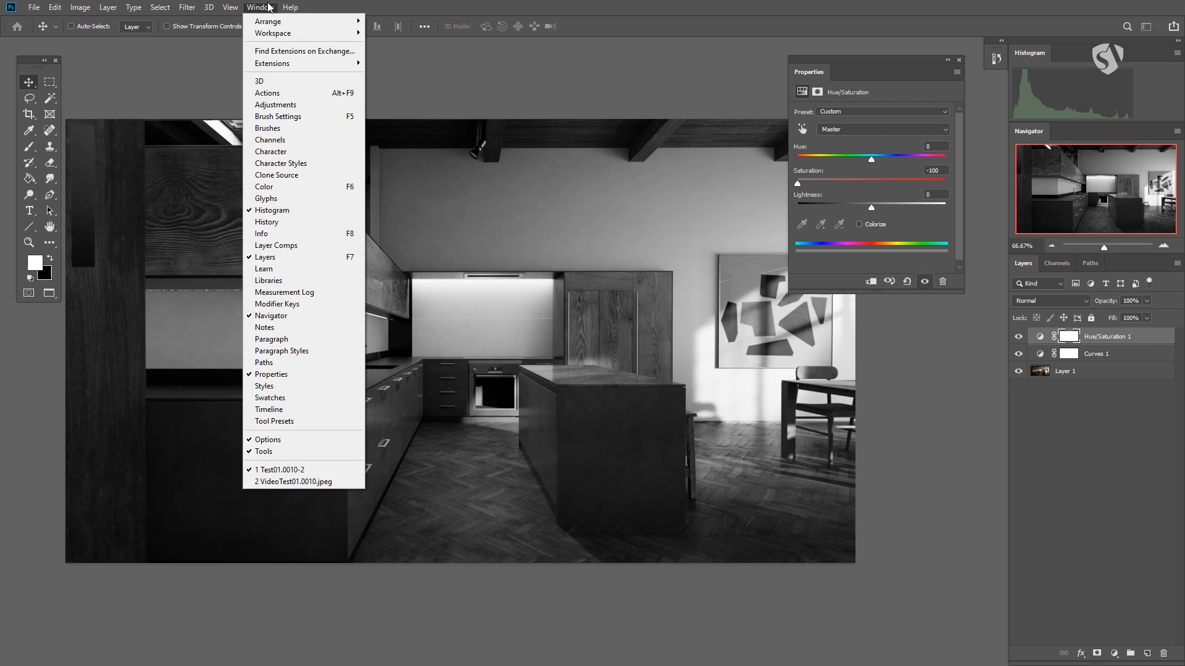
pyautogui.moveTo(209, 7)
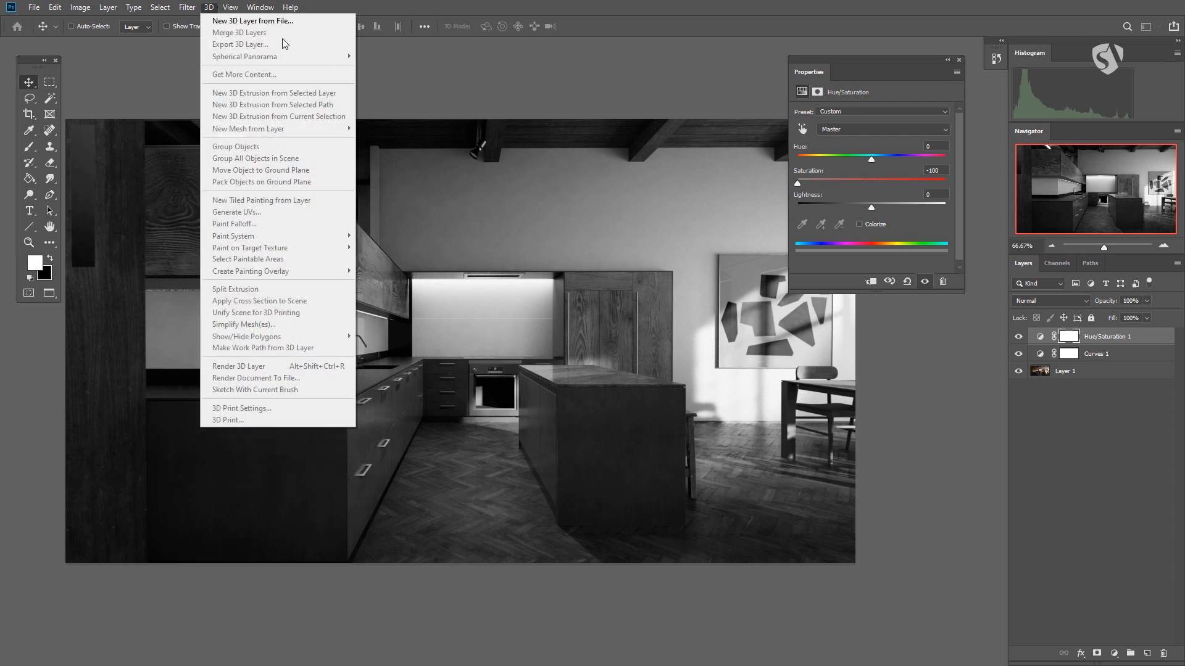
pyautogui.moveTo(268, 9)
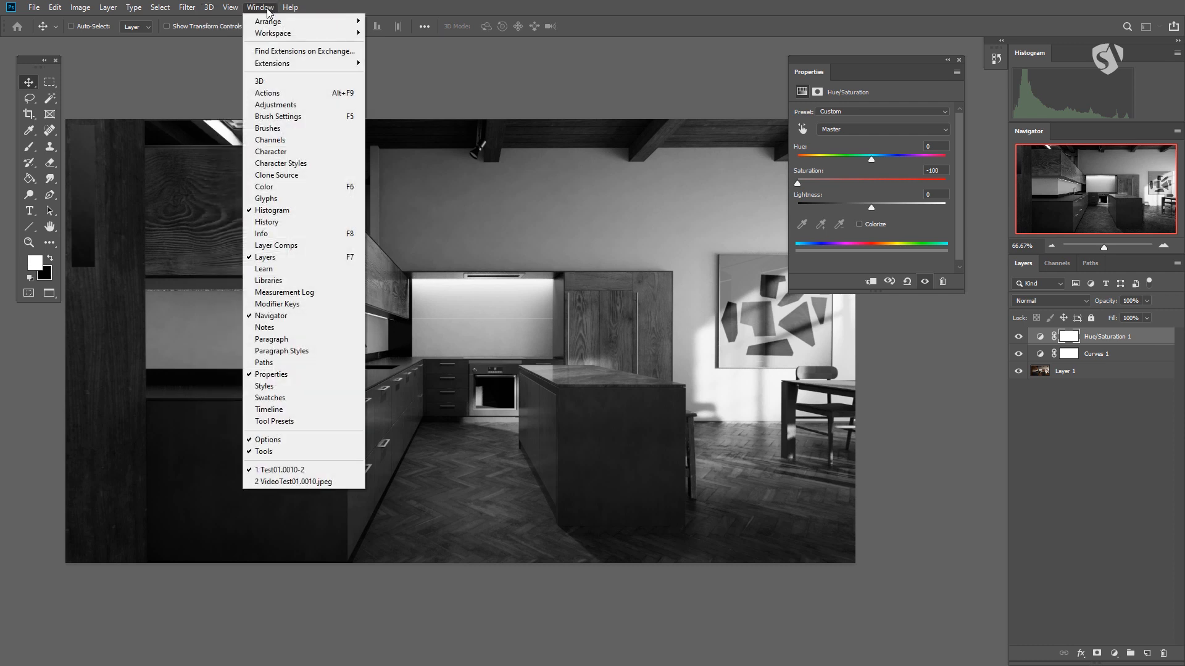
pyautogui.click(284, 116)
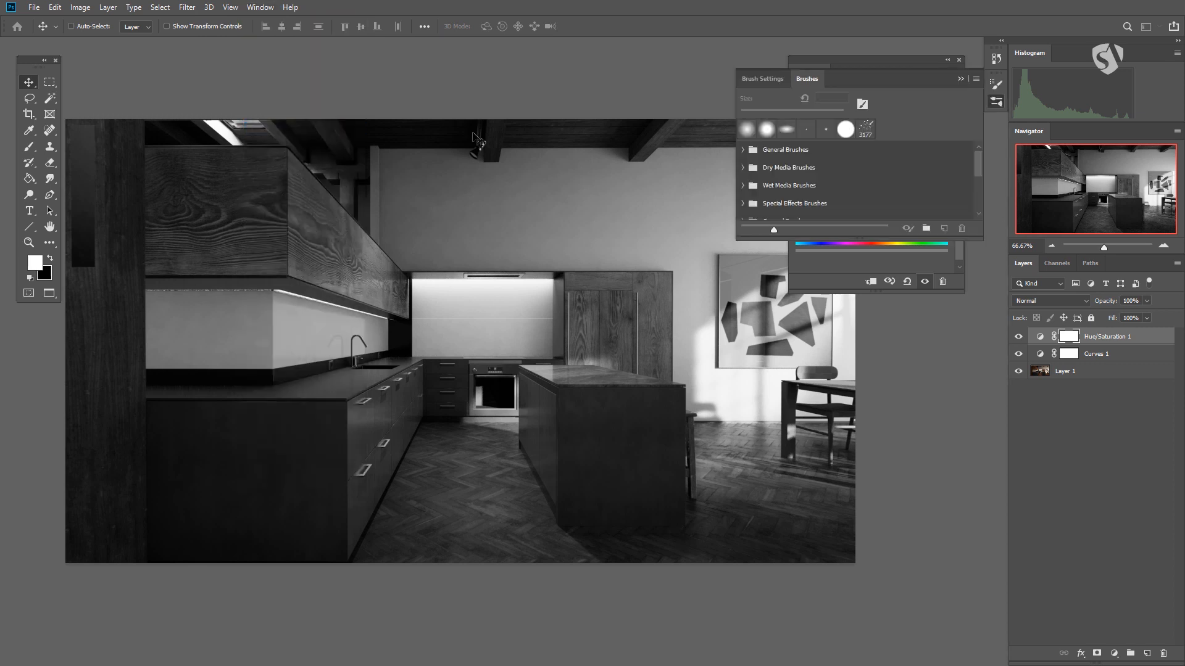
pyautogui.moveTo(977, 237); pyautogui.dragTo(978, 594)
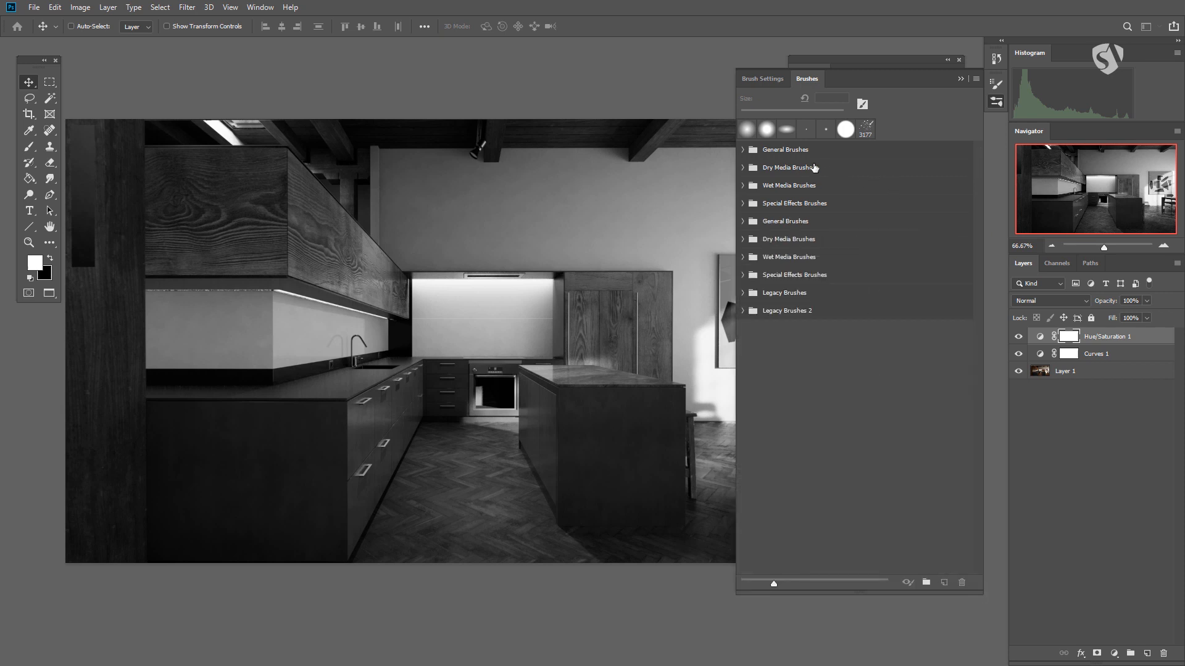
# - View the presets in the first General Brushes and Dry Media Brushes folders, and collapse both folders
pyautogui.click(743, 150)
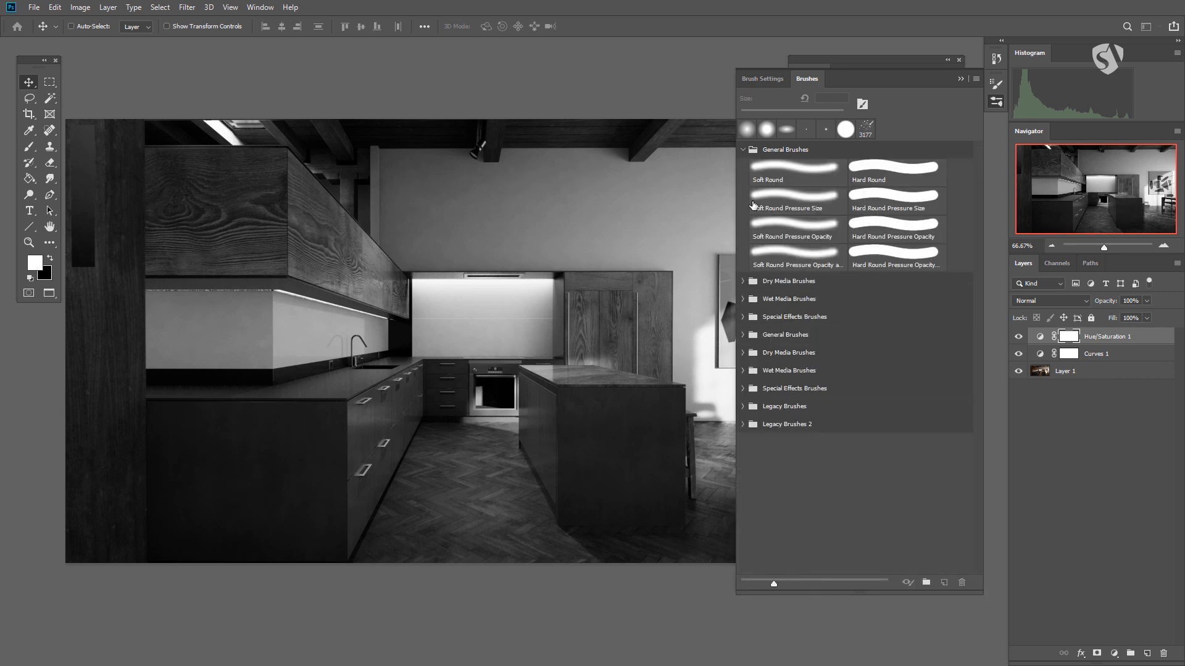
pyautogui.click(749, 283)
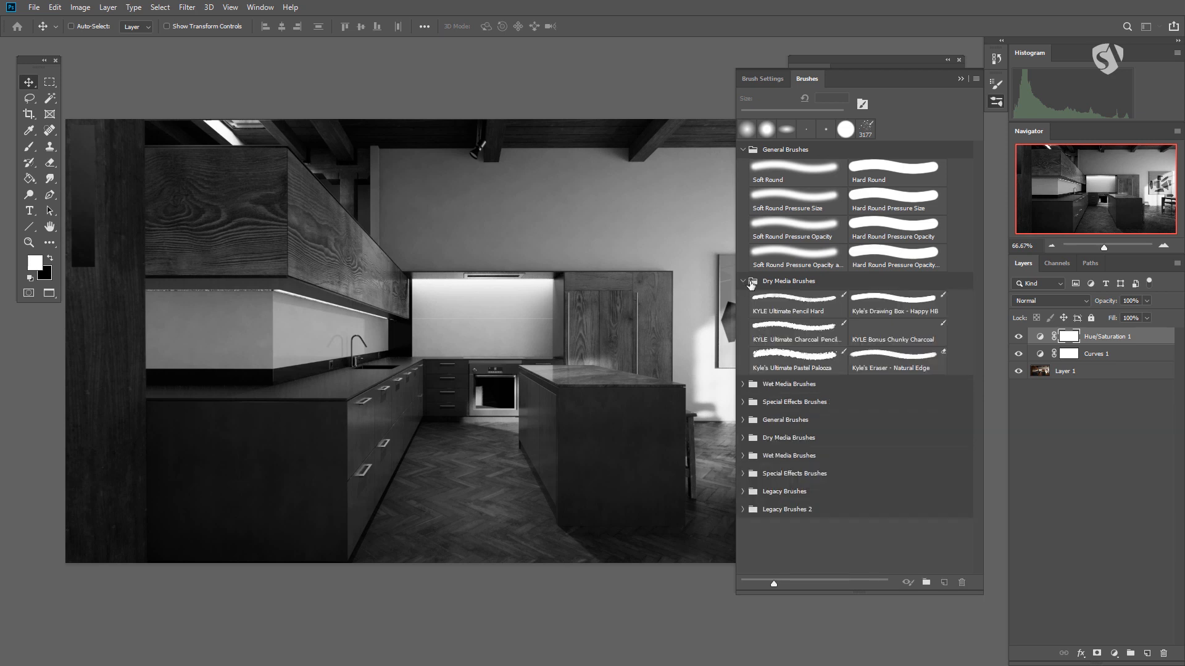
pyautogui.click(743, 150)
pyautogui.click(743, 167)
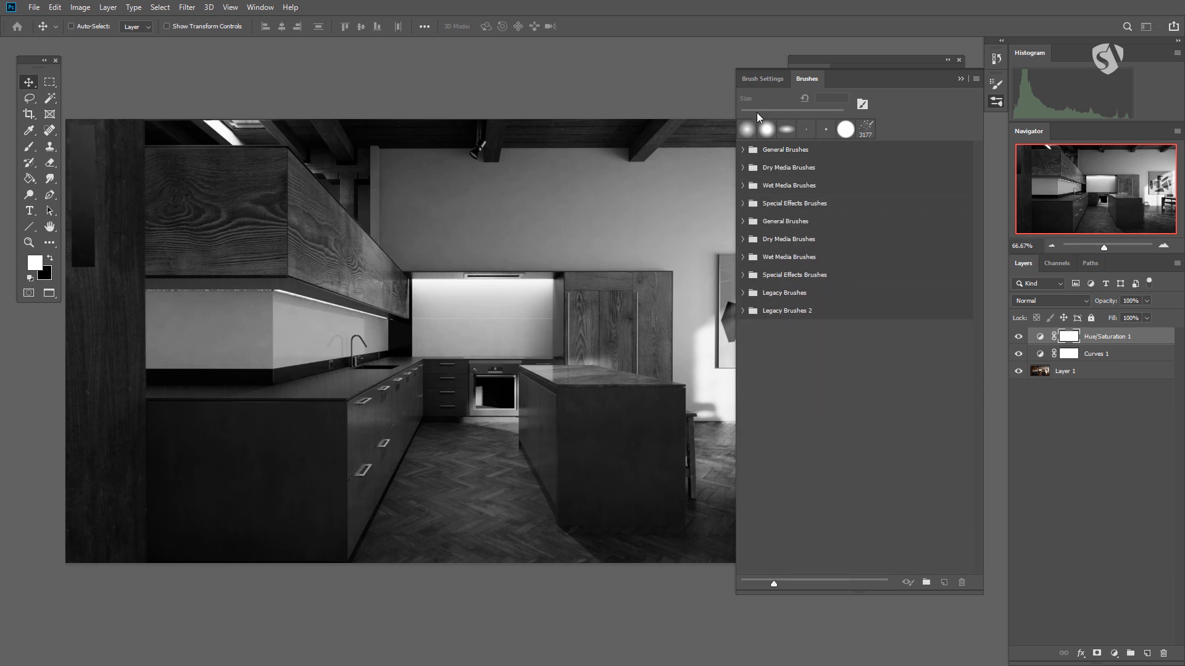
# - Activate the Brush tool and enable Shape Dynamics in Brush Settings, viewing the Scattering options without keeping them enabled, and collapse the panel
pyautogui.click(763, 79)
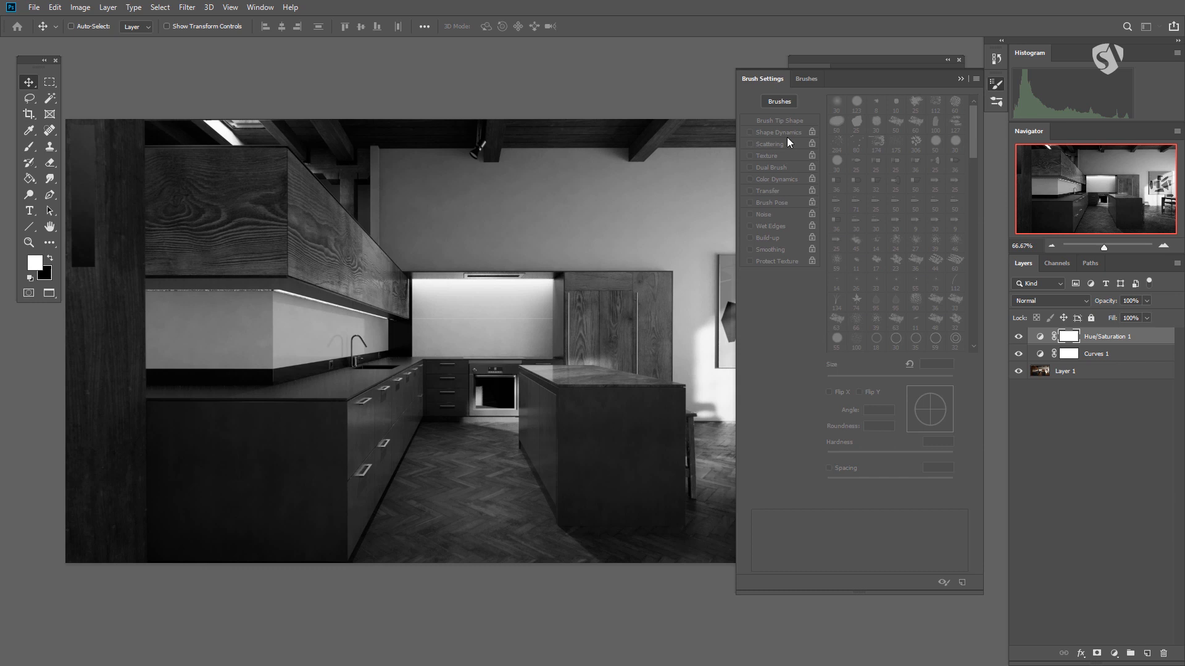
pyautogui.click(29, 146)
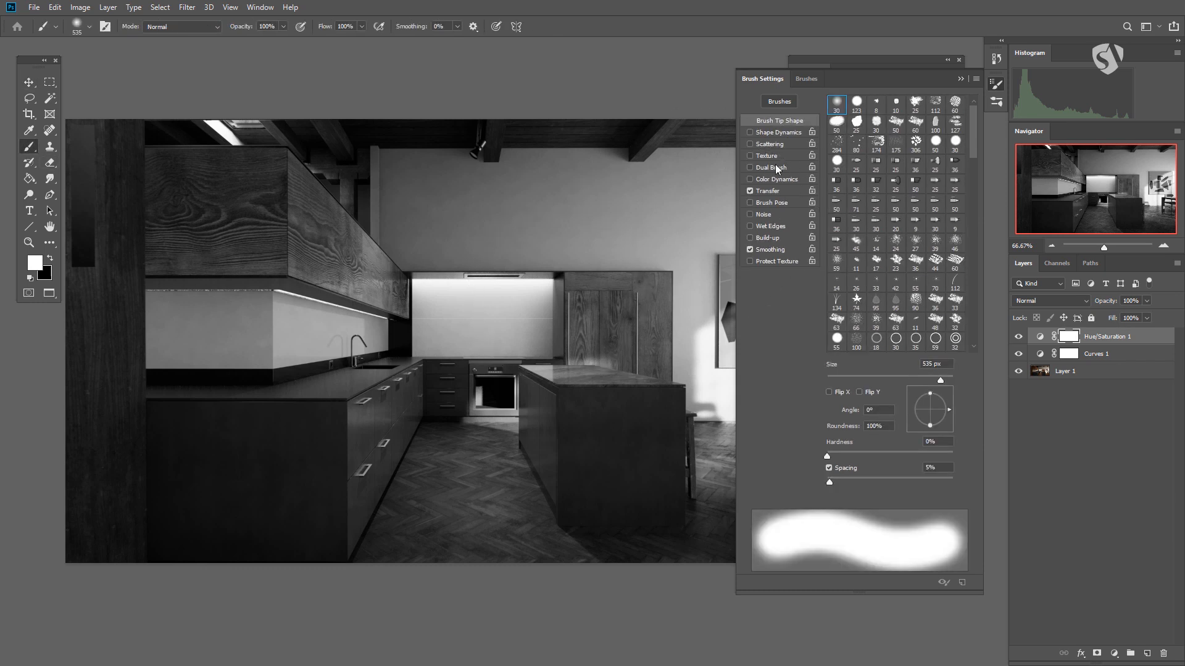
pyautogui.click(772, 133)
pyautogui.click(771, 144)
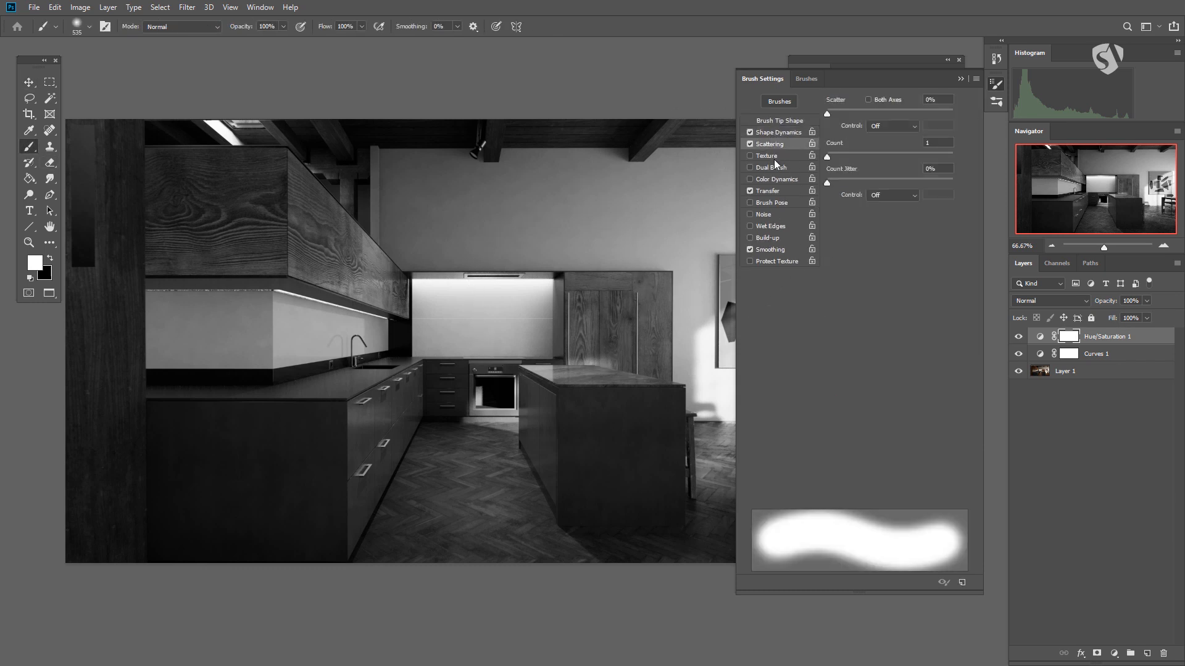
pyautogui.click(750, 145)
pyautogui.click(779, 134)
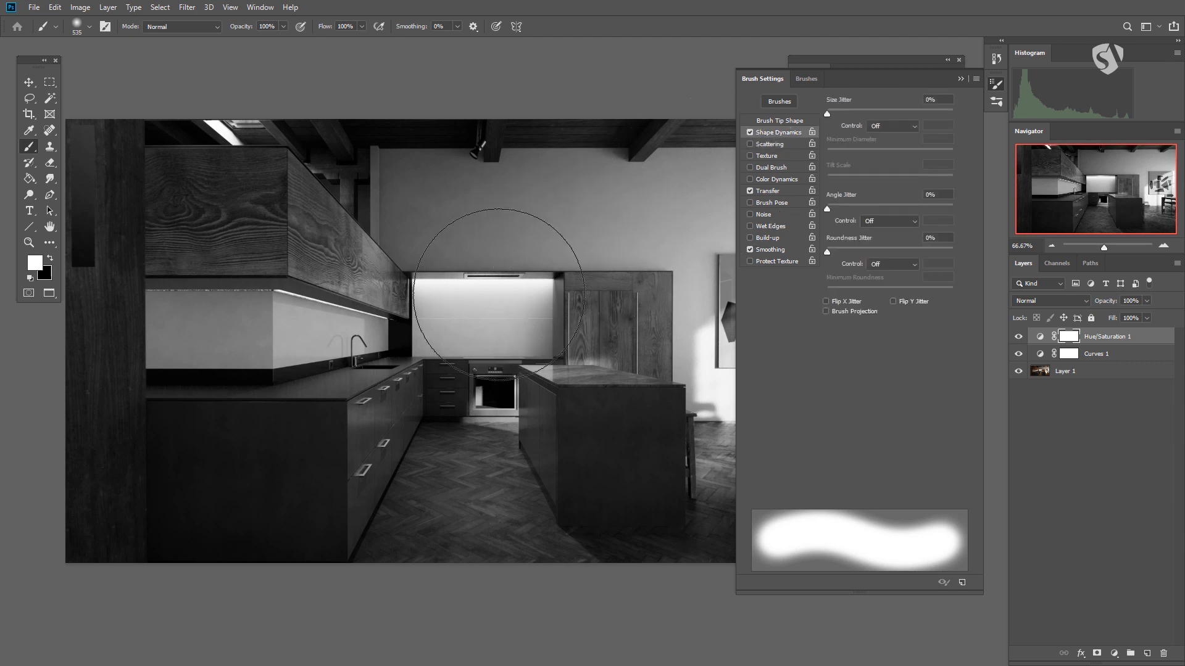
pyautogui.click(998, 86)
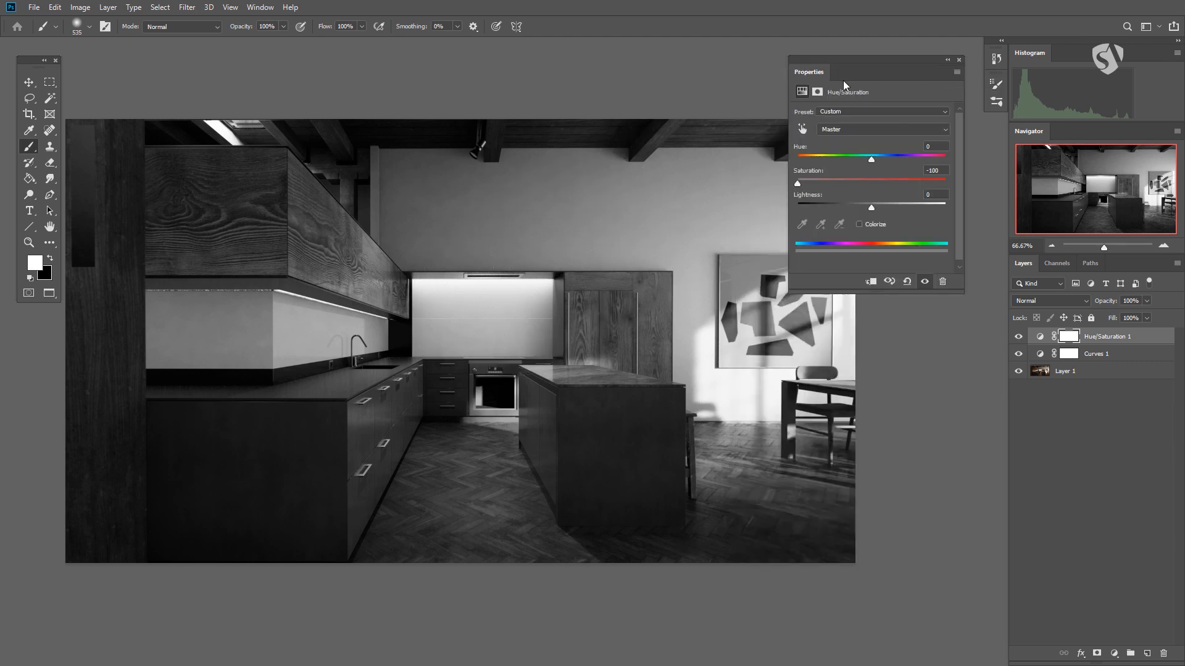
# - Show the Character panel and switch to the Paragraph options grouped with it
pyautogui.click(259, 7)
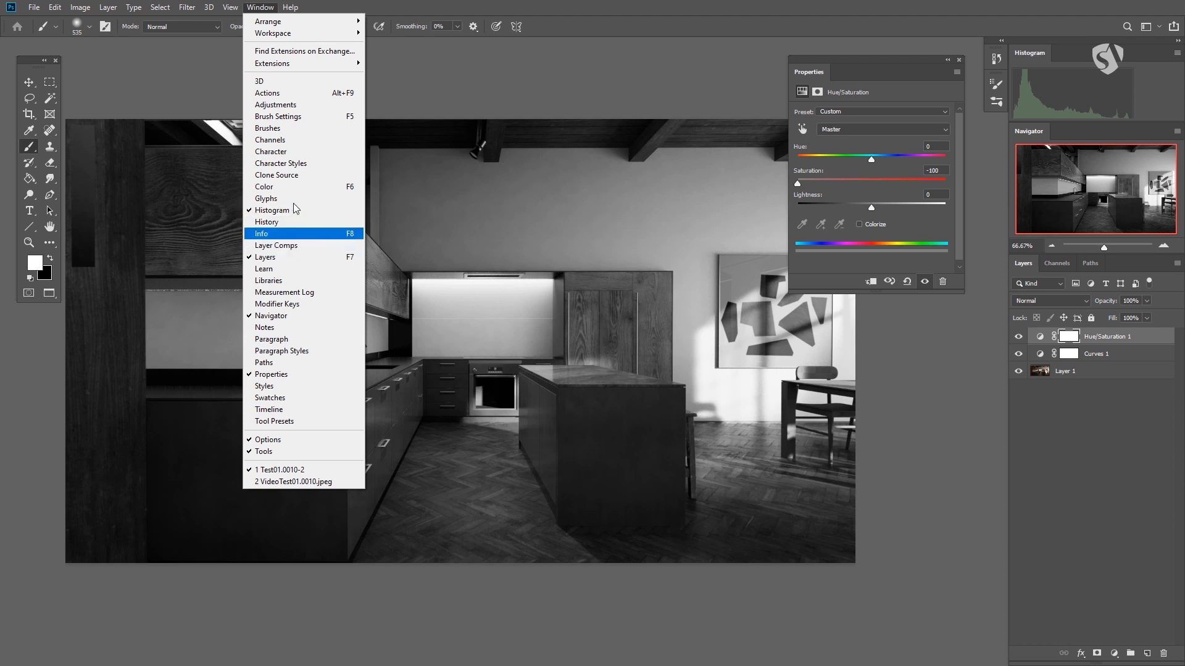
pyautogui.click(285, 153)
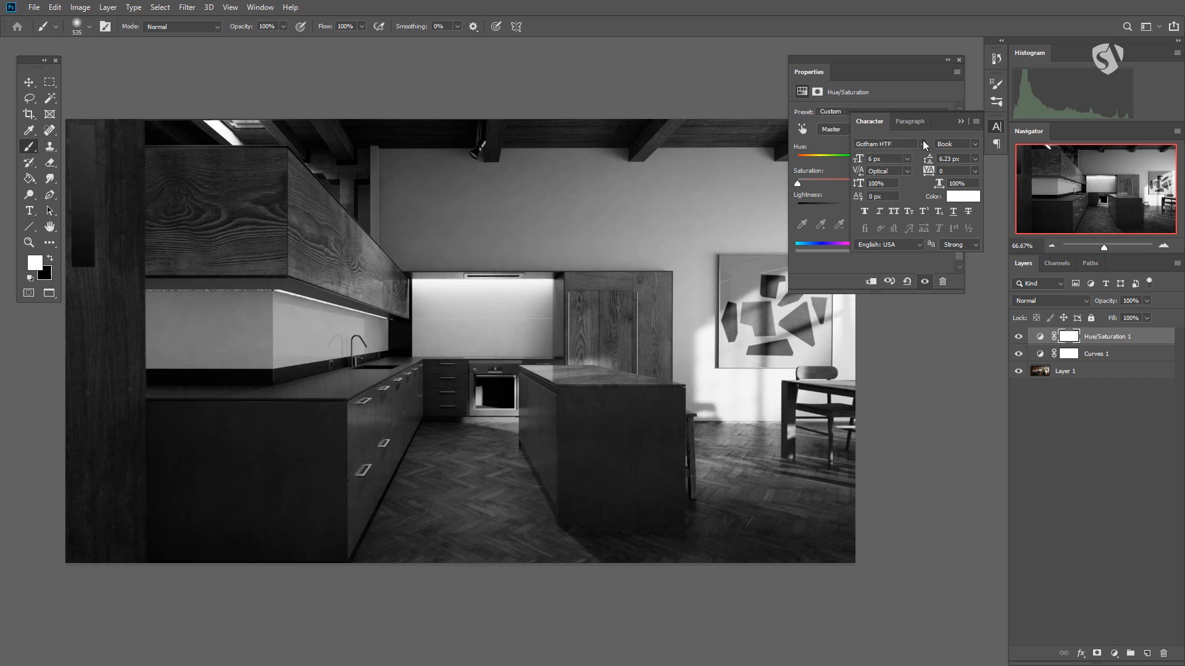
pyautogui.click(911, 123)
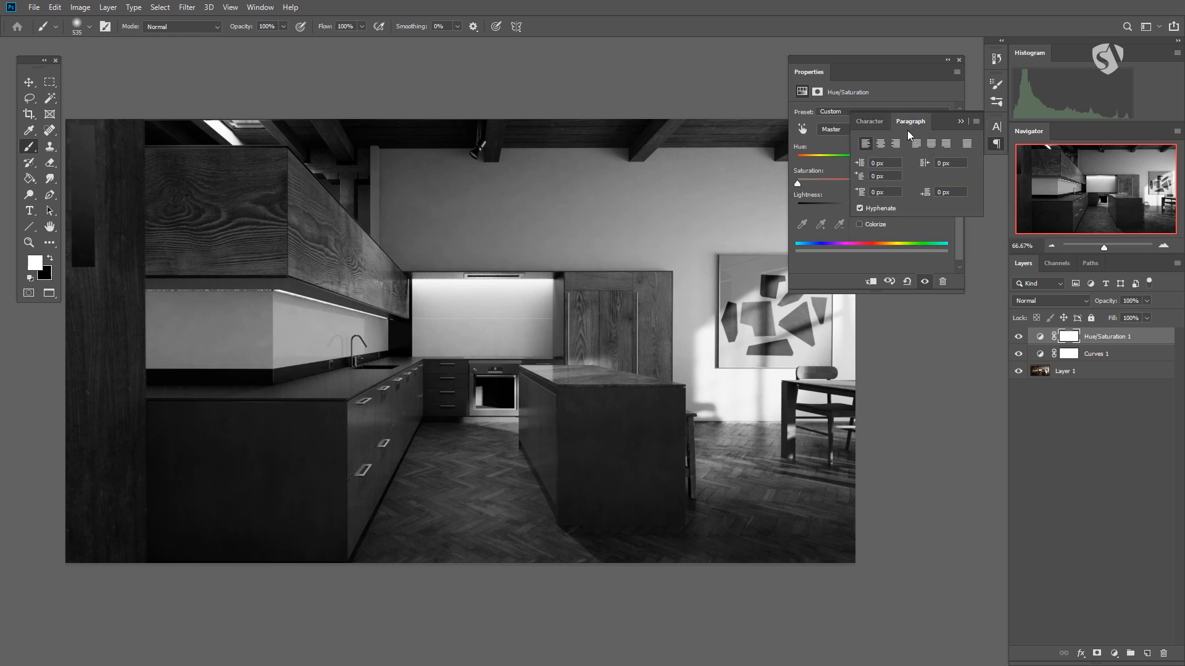
# - Return to the Character options and collapse the Character and Paragraph panel group
pyautogui.click(875, 124)
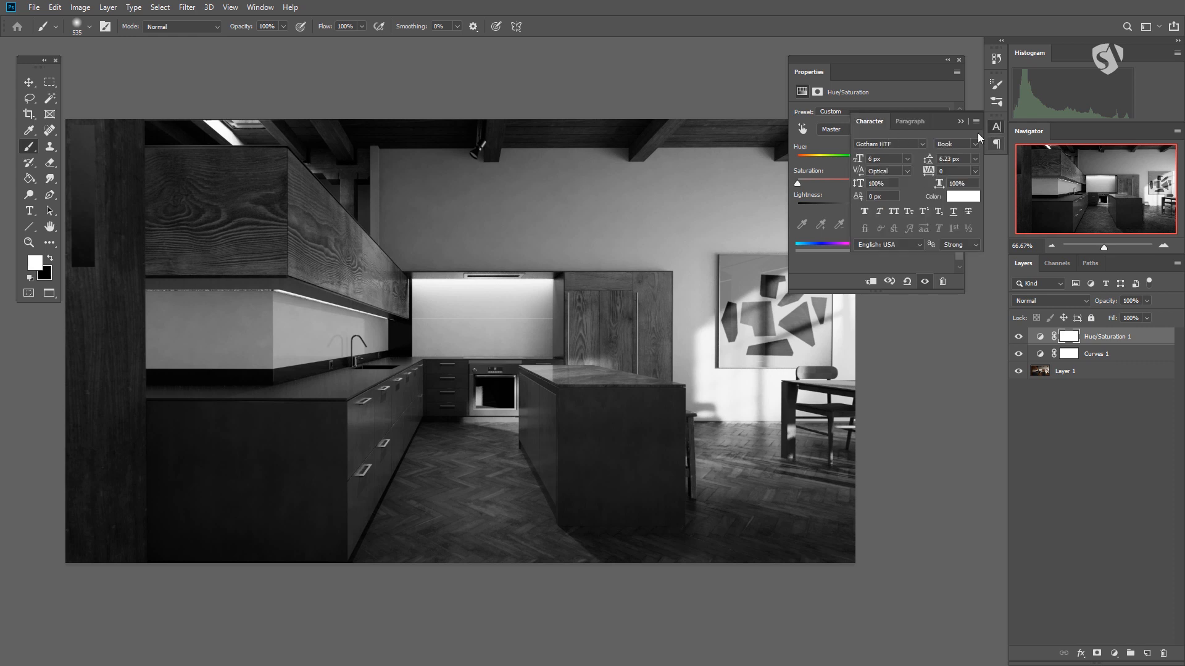
pyautogui.click(997, 128)
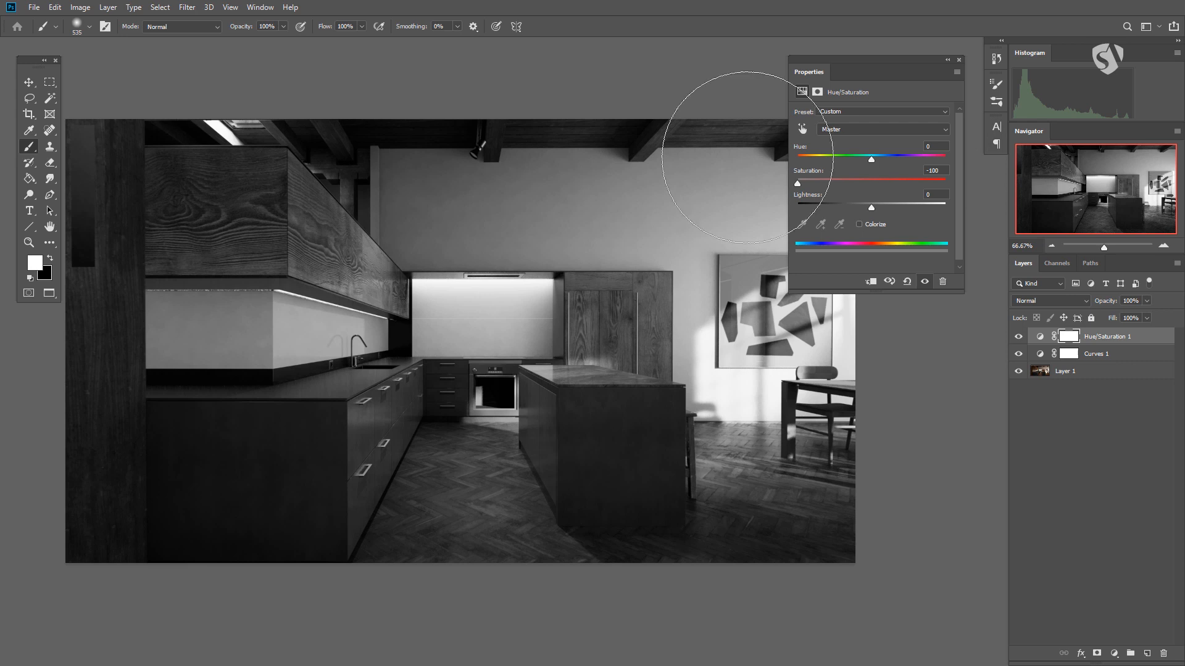
# - Show the Actions panel, extend its height to fit the whole Default Actions list, and collapse it
pyautogui.click(260, 7)
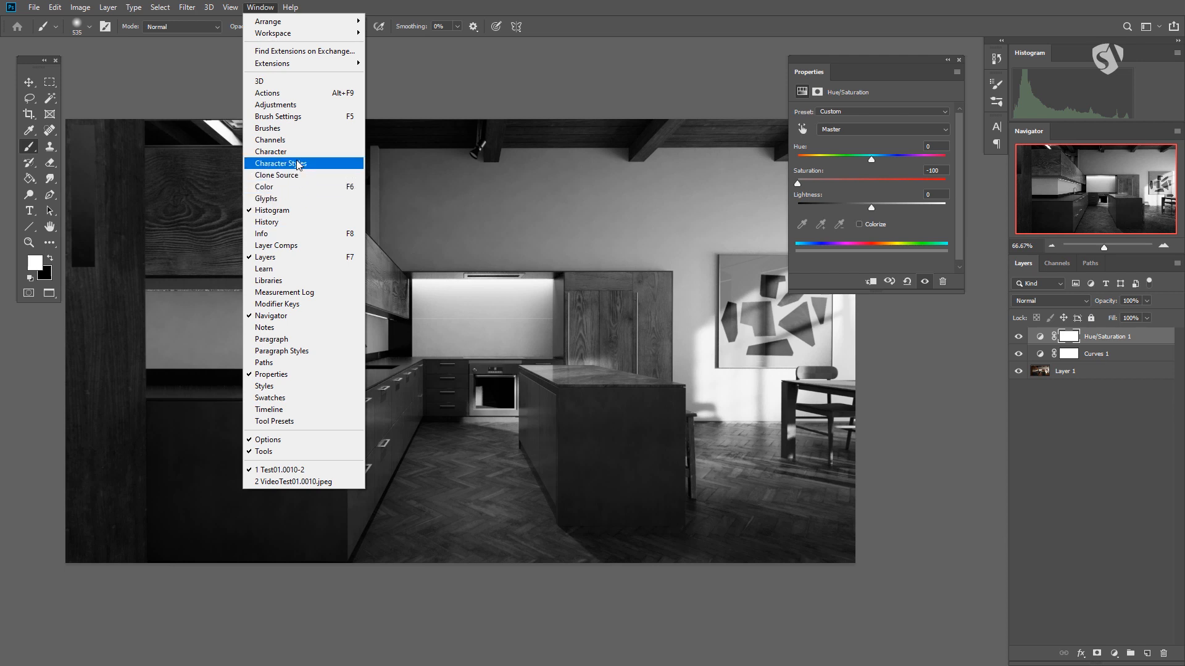
pyautogui.click(296, 97)
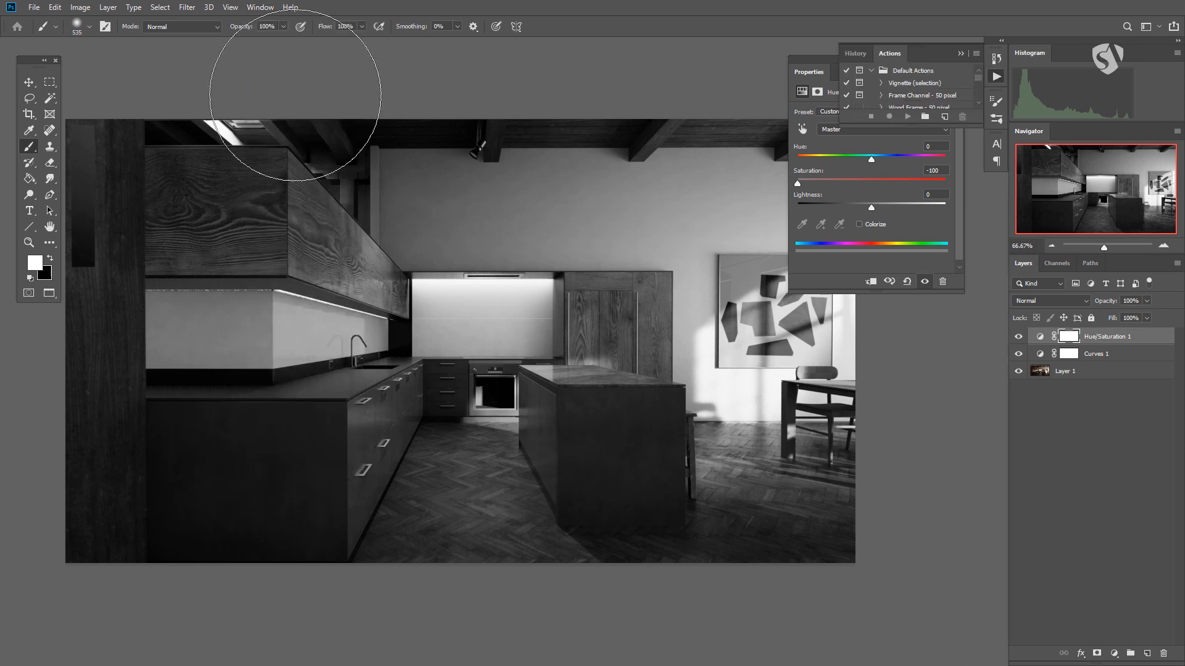
pyautogui.moveTo(980, 127); pyautogui.dragTo(977, 266)
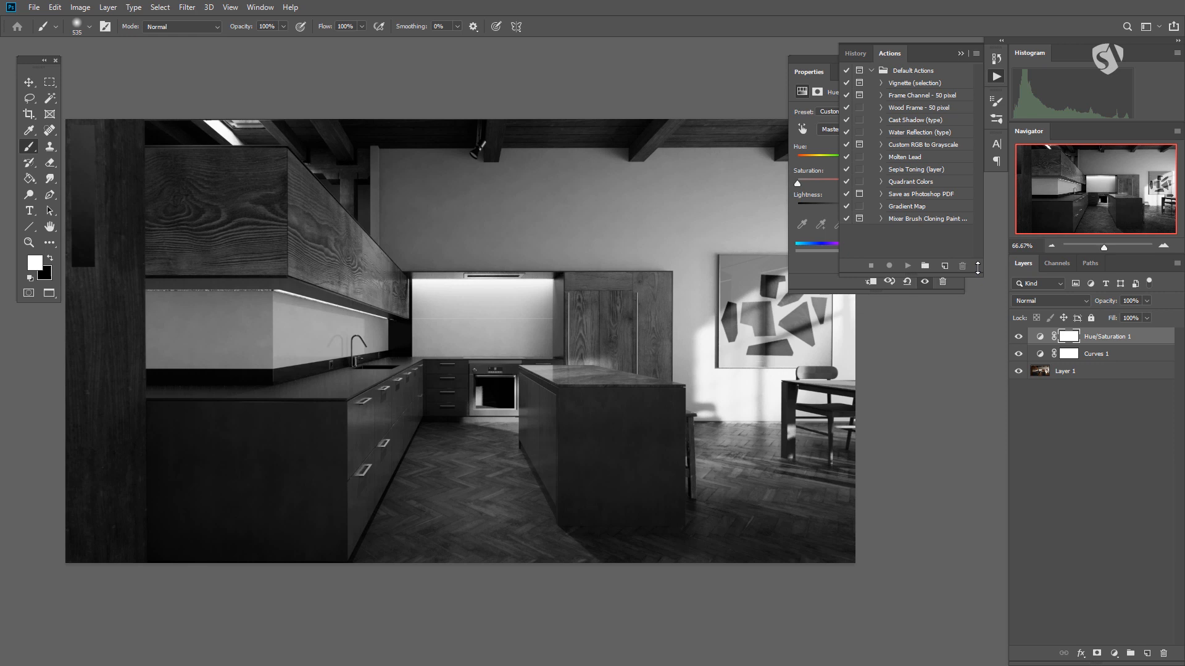
pyautogui.click(997, 76)
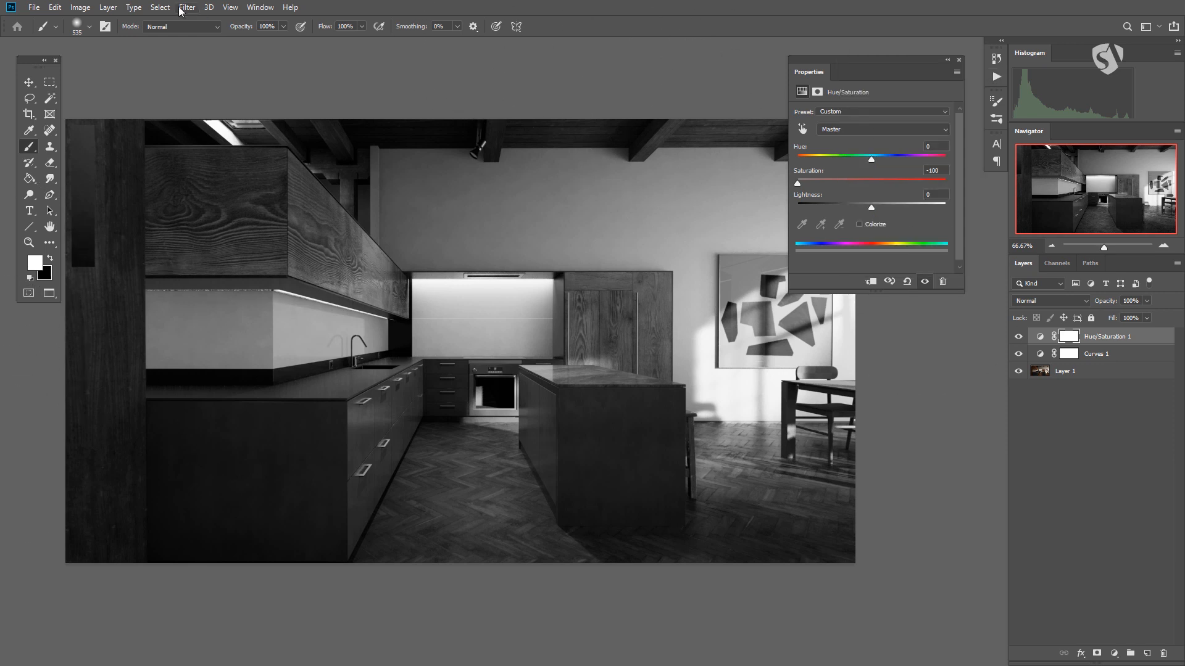
# - Save the current panel layout as a new workspace named Rob_test01 with the Toolbar captured
pyautogui.click(264, 9)
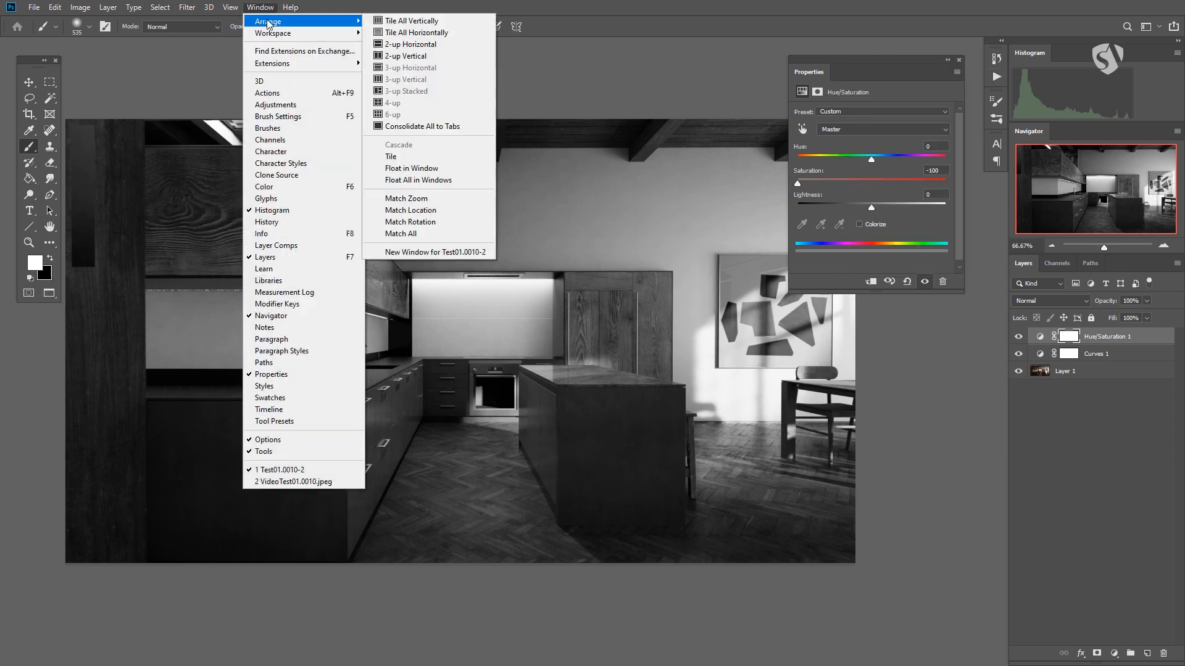
pyautogui.moveTo(267, 40)
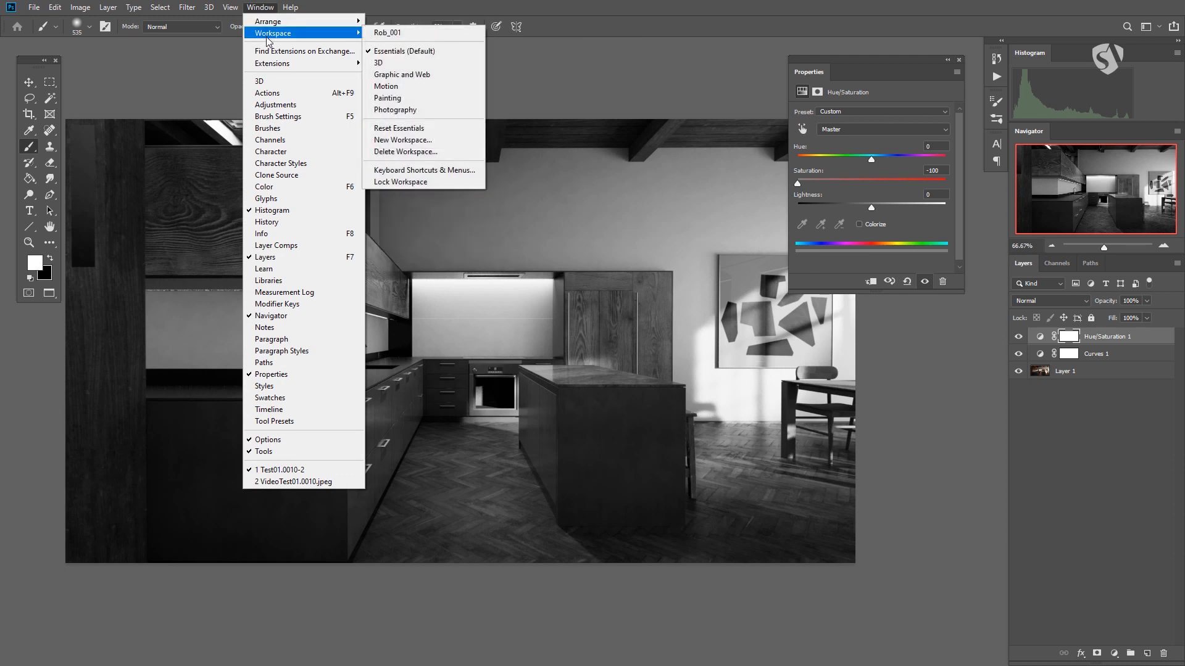
pyautogui.click(422, 141)
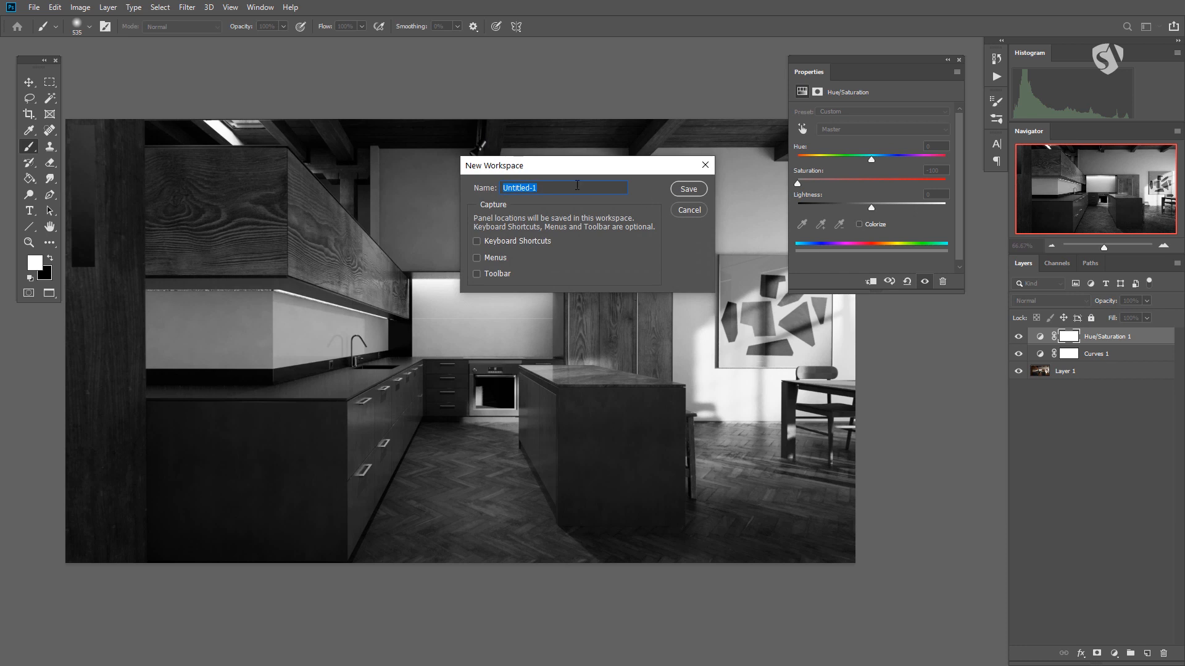
pyautogui.write('Rob>')
pyautogui.press('BackSpace')
pyautogui.write('_test0')
pyautogui.click(473, 273)
pyautogui.click(688, 189)
# - Switch to the Essentials (Default) workspace and reset it to its original layout
pyautogui.click(260, 7)
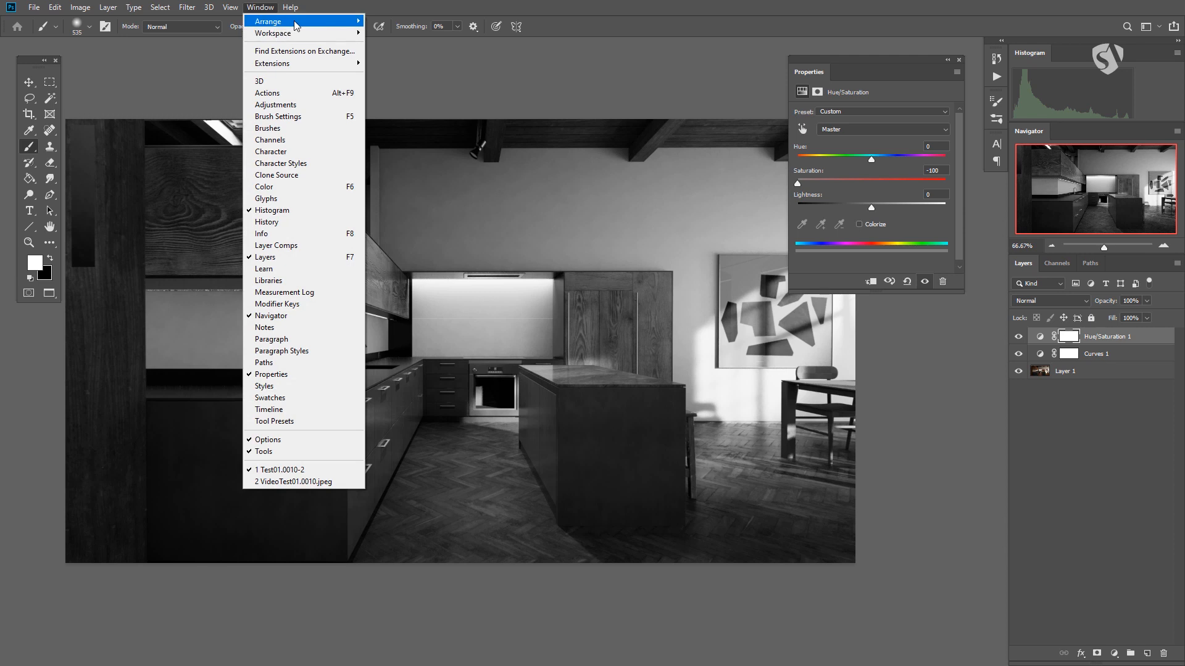
pyautogui.moveTo(301, 33)
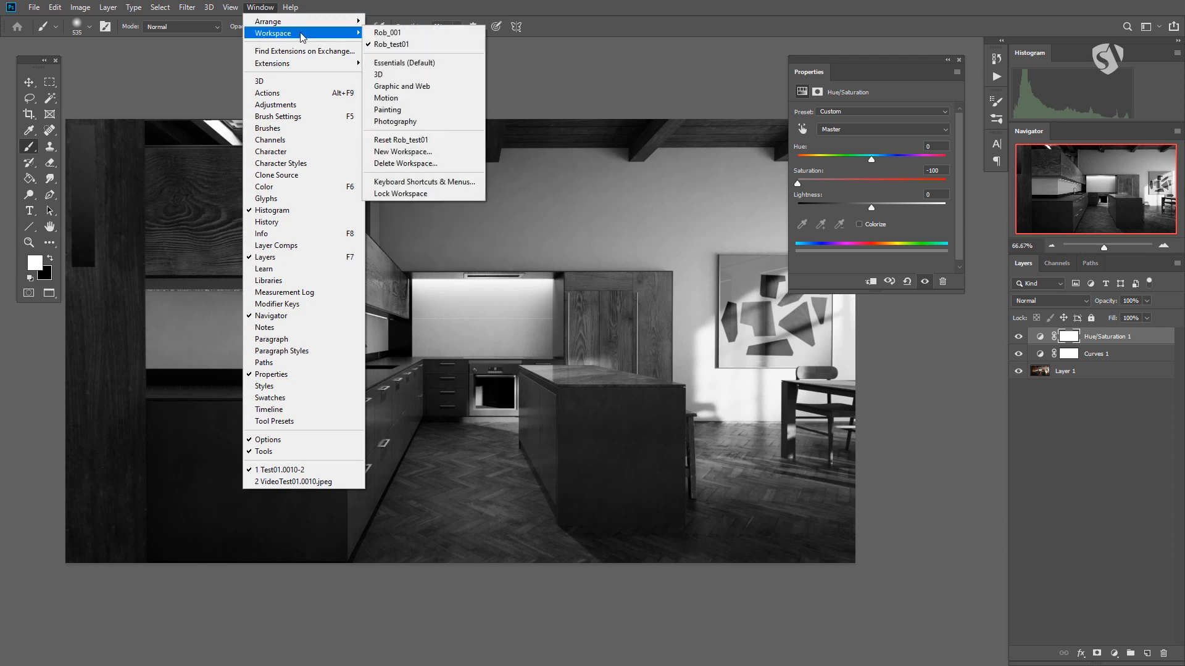
pyautogui.click(432, 63)
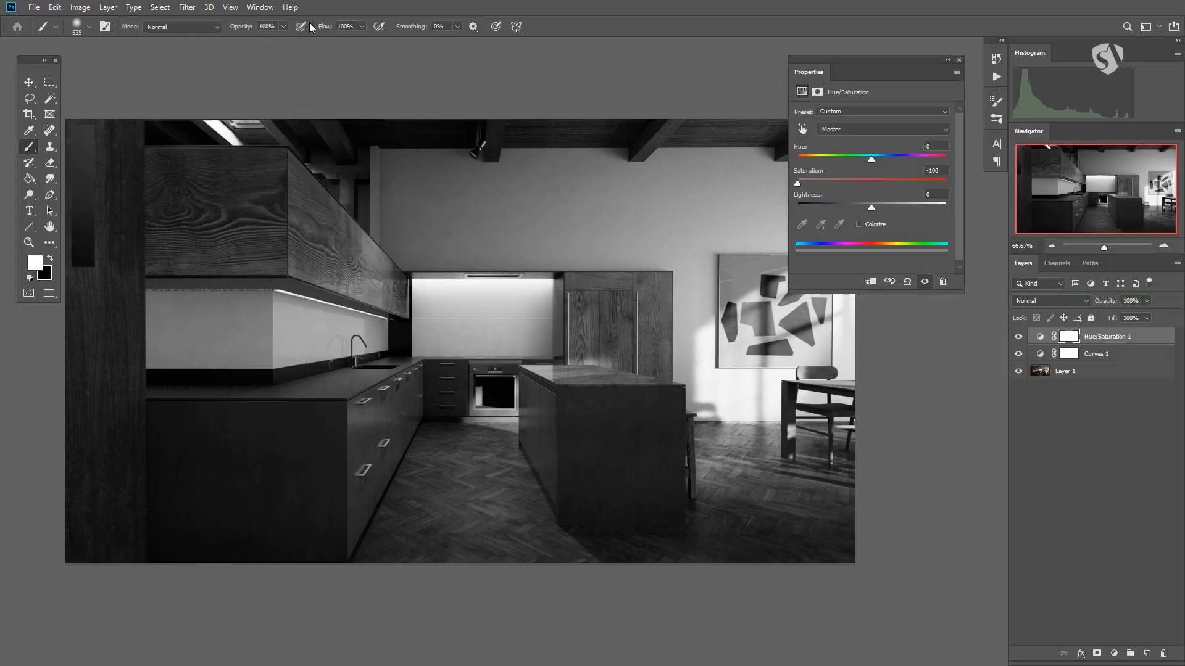
pyautogui.click(270, 9)
pyautogui.moveTo(290, 34)
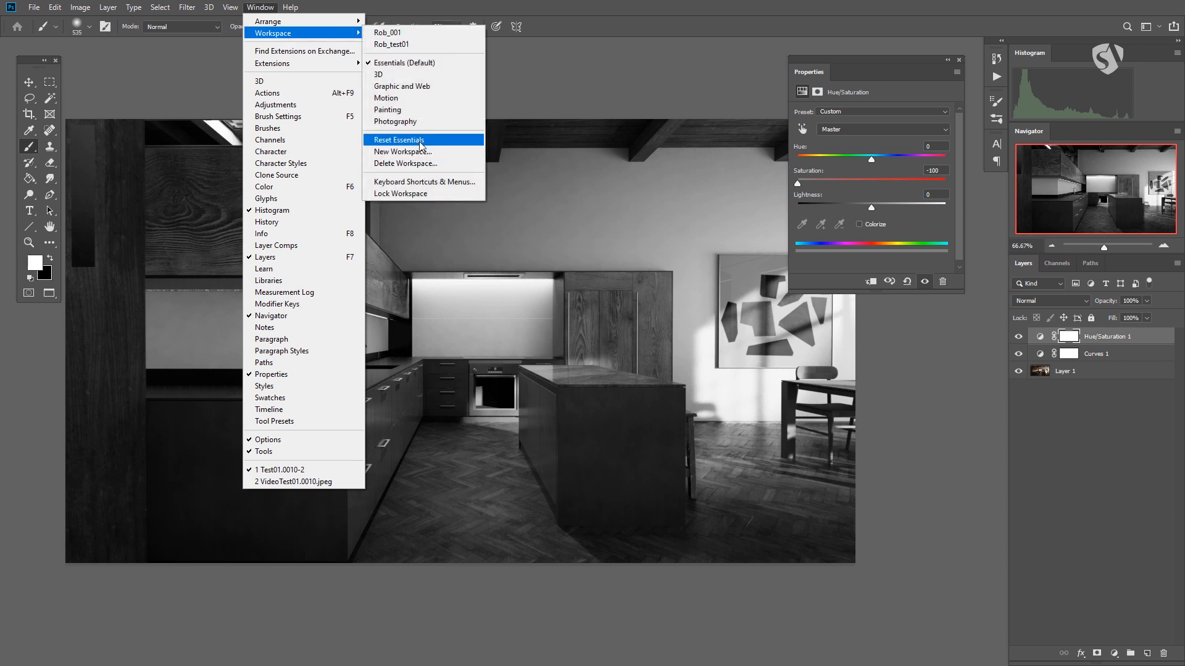
pyautogui.click(420, 140)
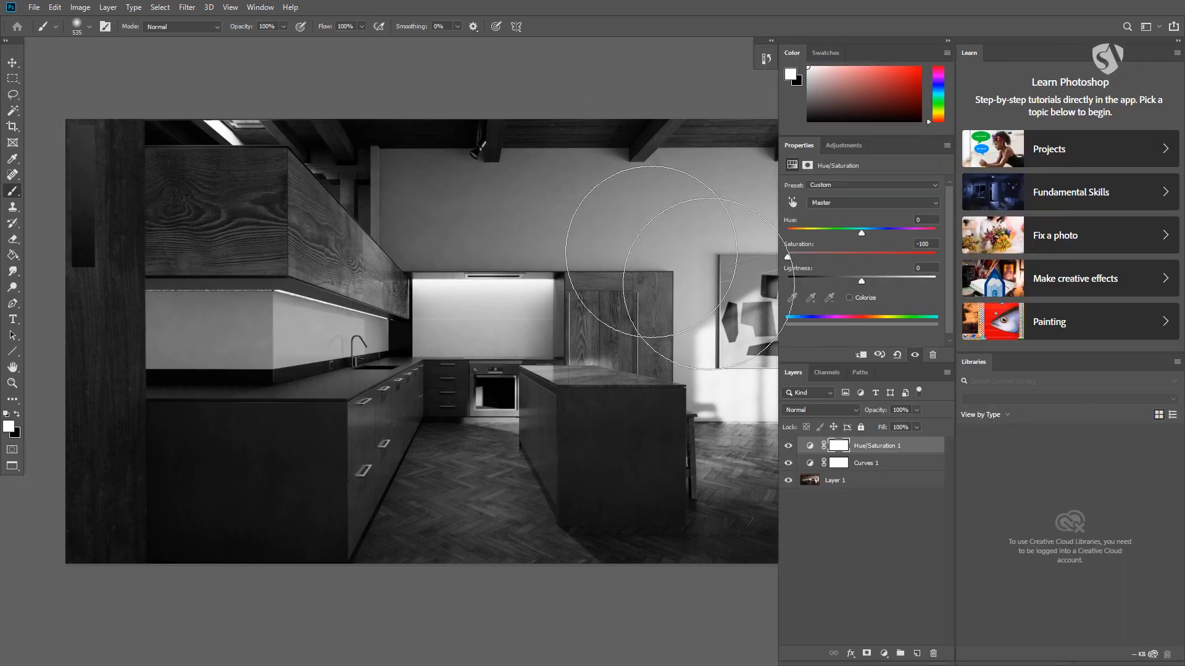
# - Load the saved Rob_test01 workspace
pyautogui.click(262, 7)
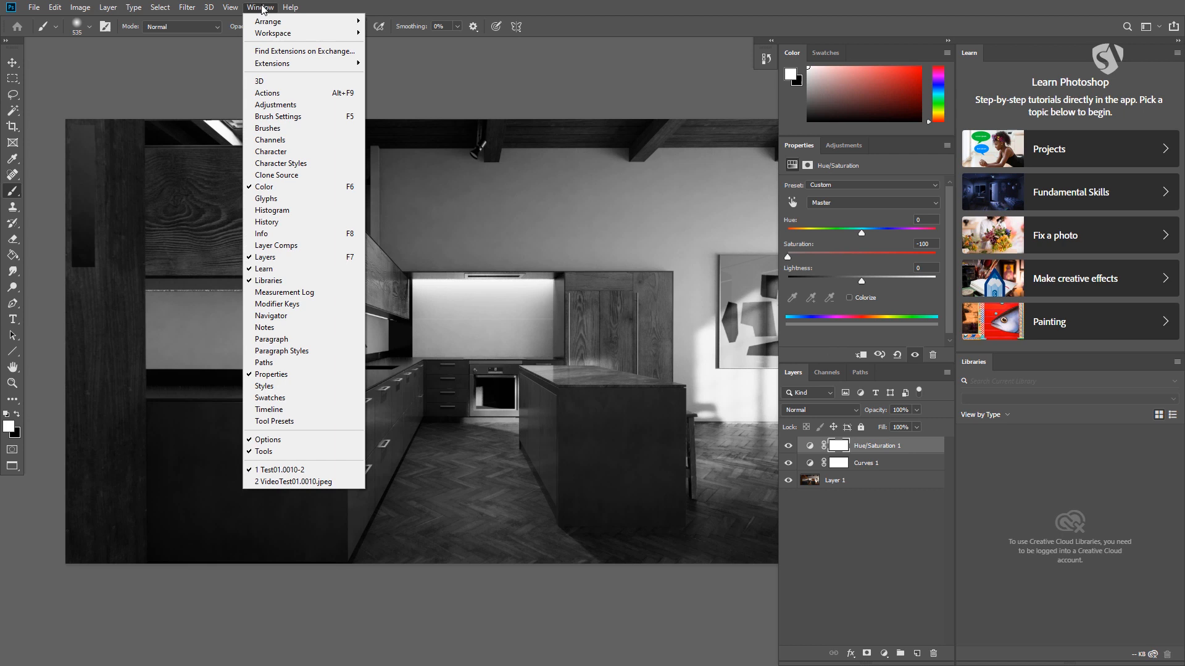
pyautogui.moveTo(275, 32)
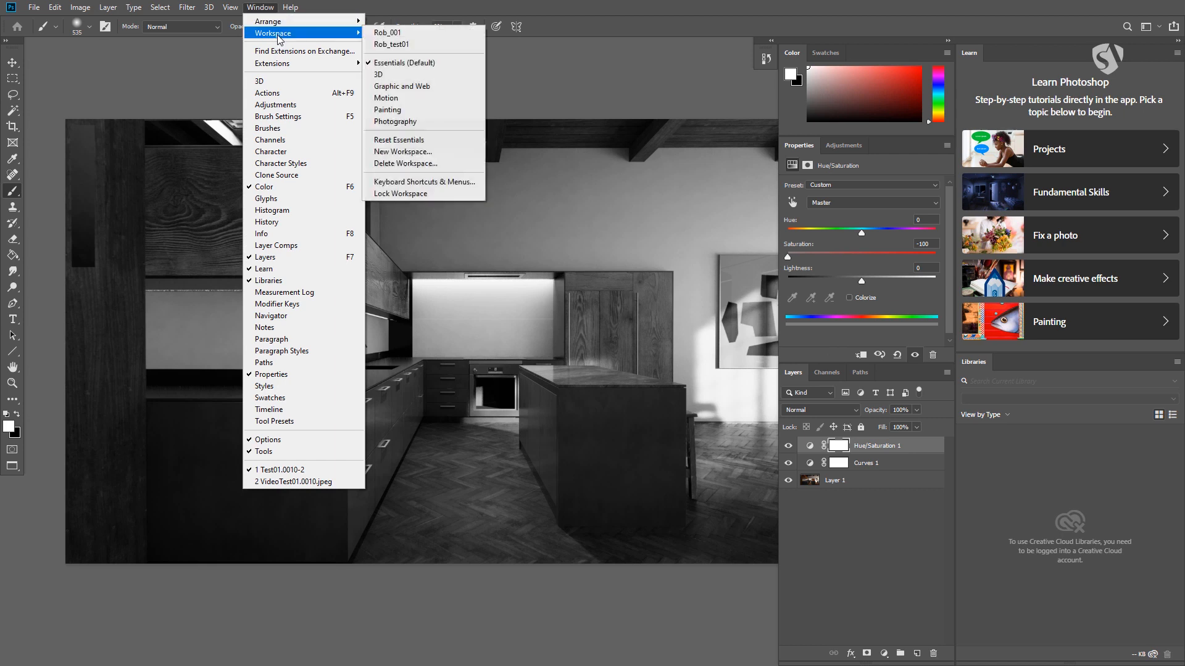
pyautogui.click(400, 47)
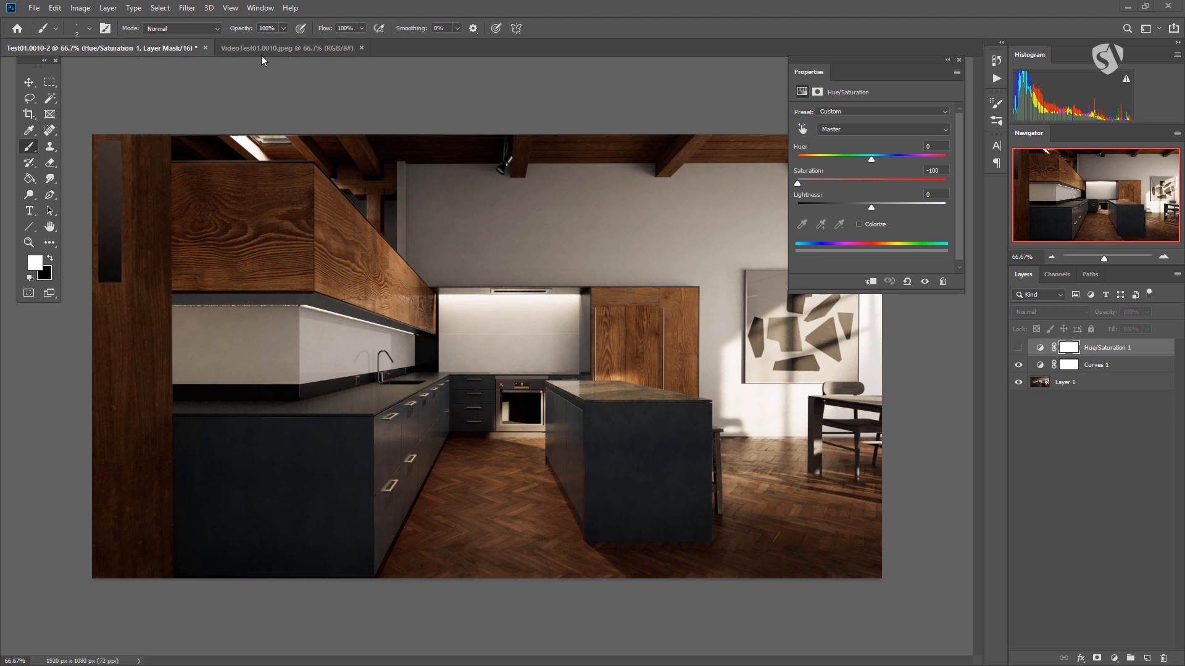
# - Arrange the two open documents side by side as 2-up Vertical, and consolidate them all back to tabs
pyautogui.click(264, 8)
pyautogui.moveTo(270, 28)
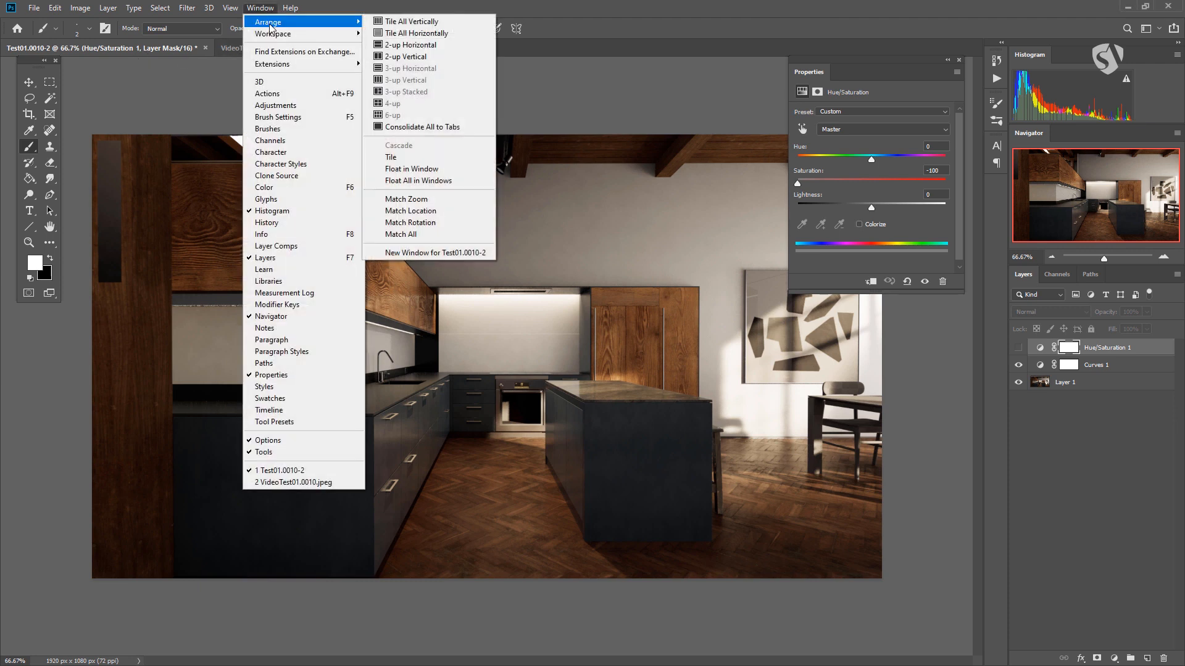
pyautogui.click(418, 57)
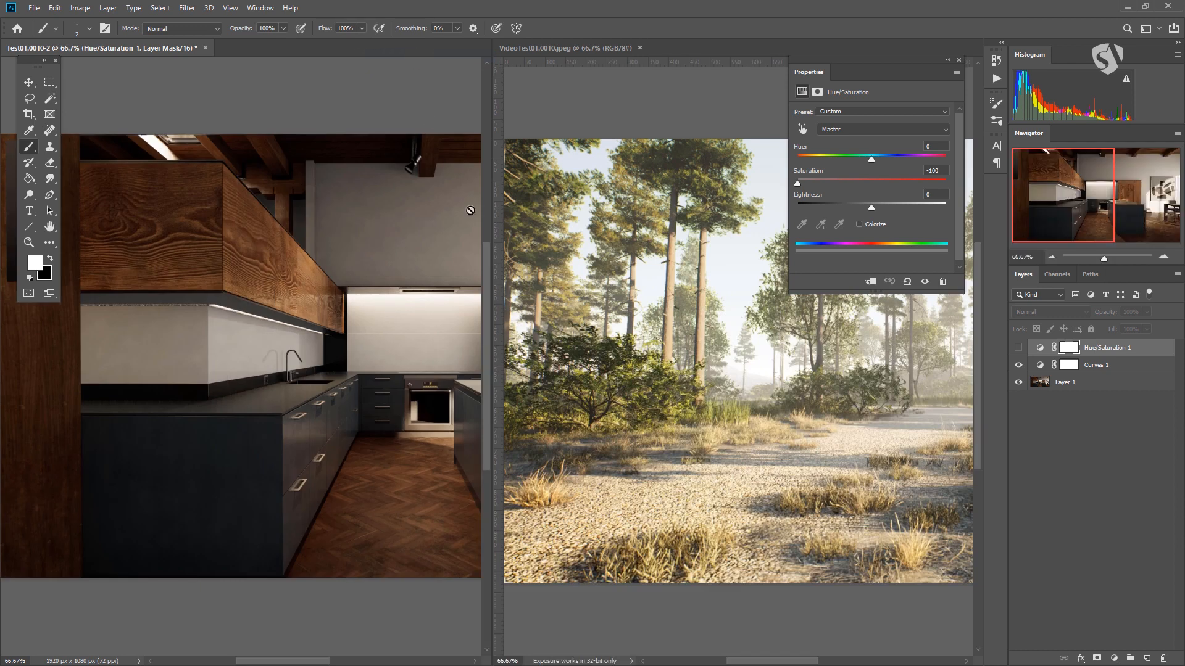
pyautogui.click(259, 7)
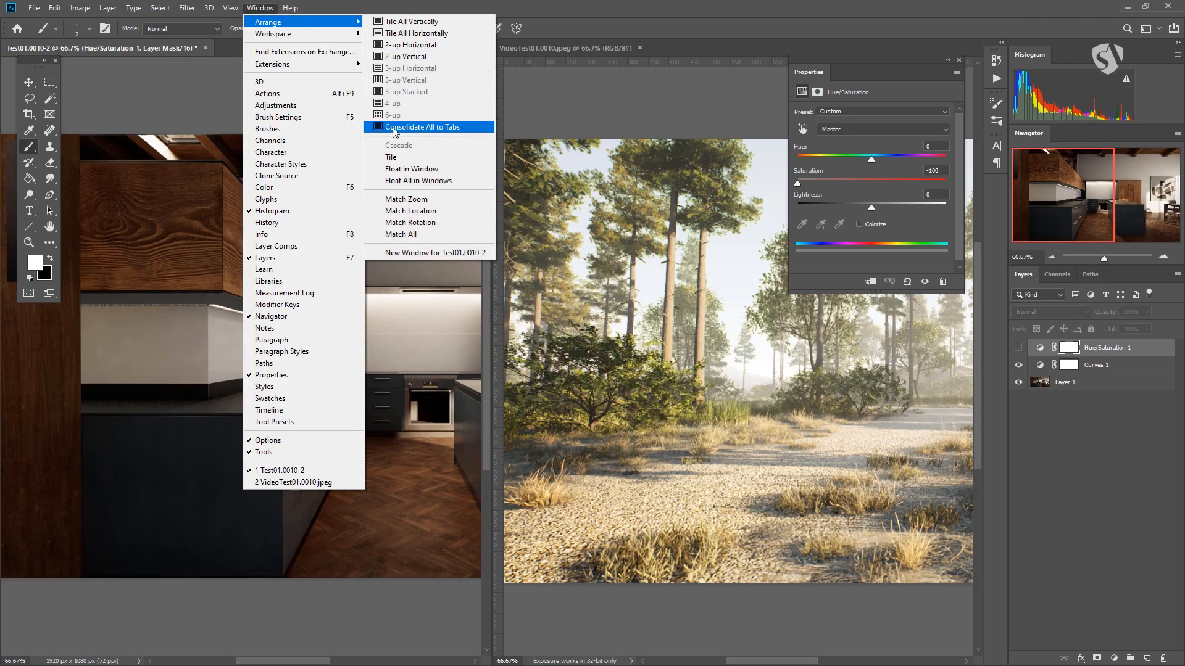
pyautogui.click(402, 128)
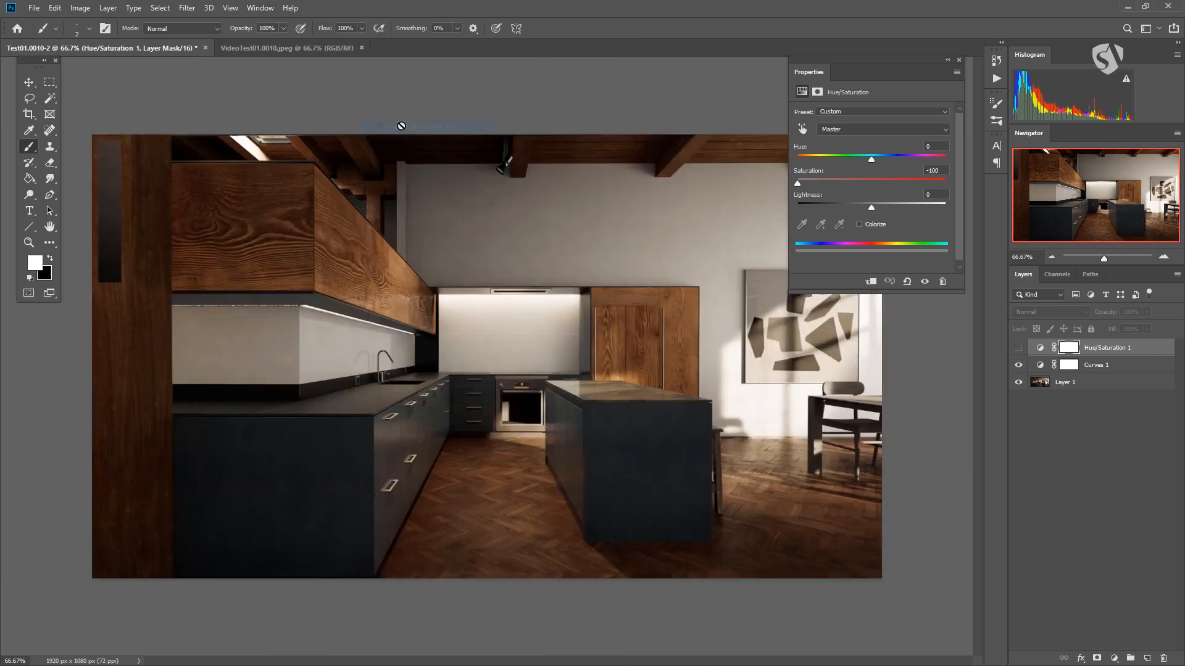
# - Switch between the kitchen and forest documents, view the Arrange options, and return to Test01.0010-2
pyautogui.click(251, 52)
pyautogui.click(164, 50)
pyautogui.click(257, 48)
pyautogui.click(260, 7)
pyautogui.moveTo(263, 24)
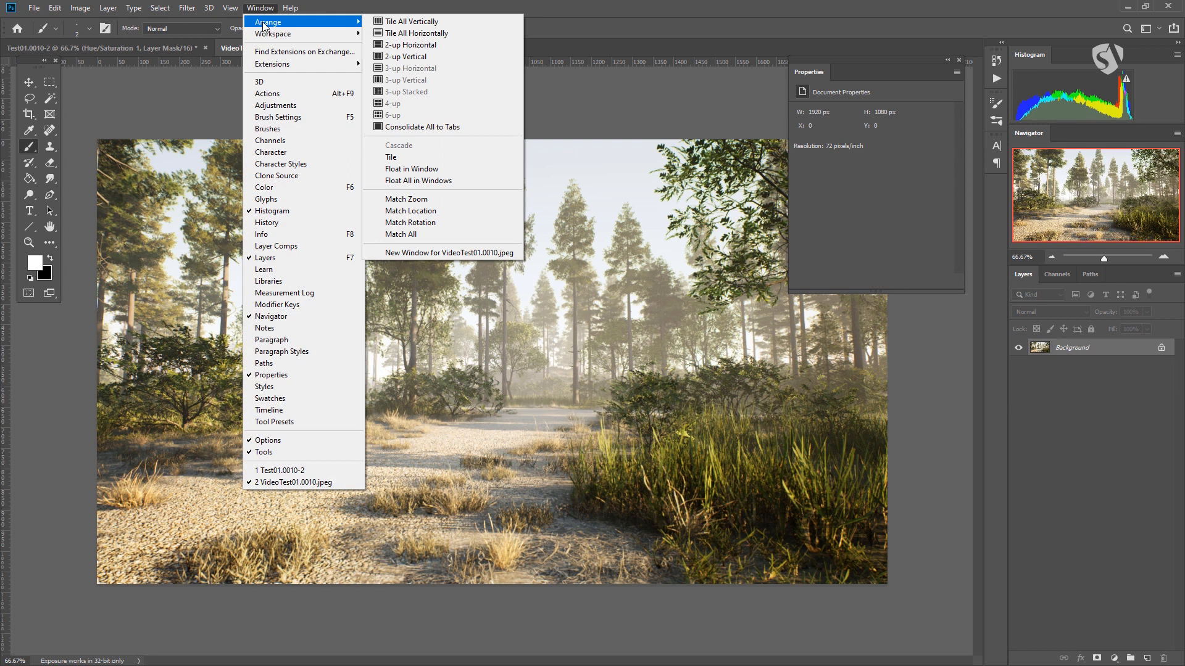
pyautogui.click(159, 50)
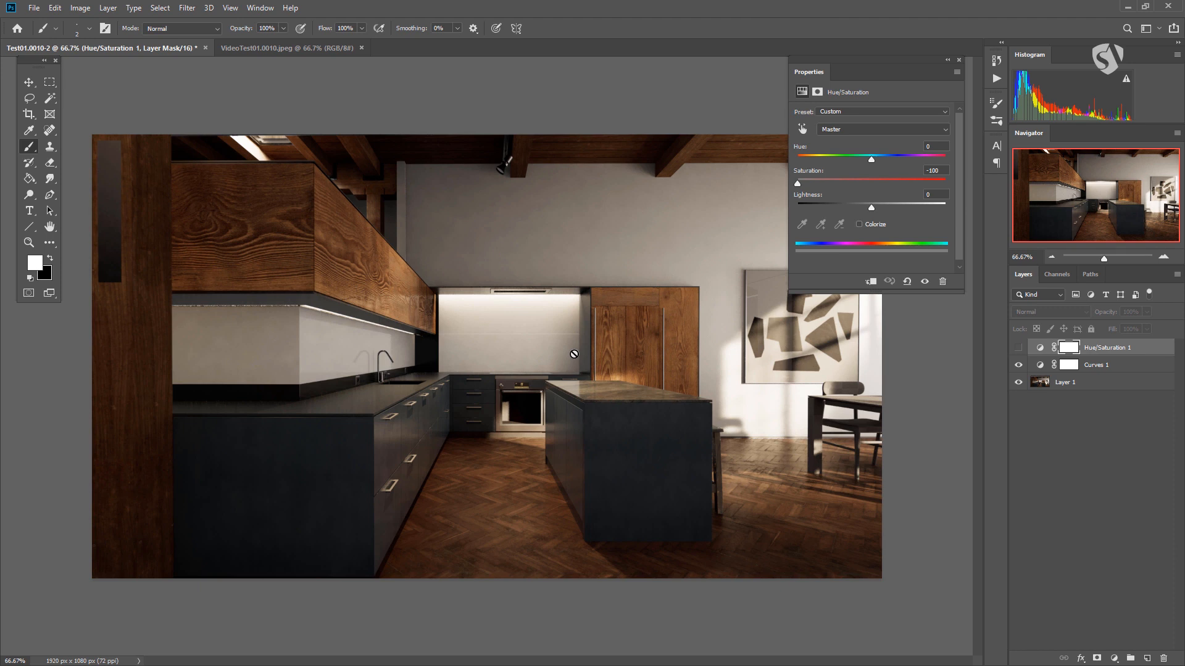
# - Open a second window for the Test01.0010-2 document and bring it to the front
pyautogui.click(261, 15)
pyautogui.moveTo(265, 21)
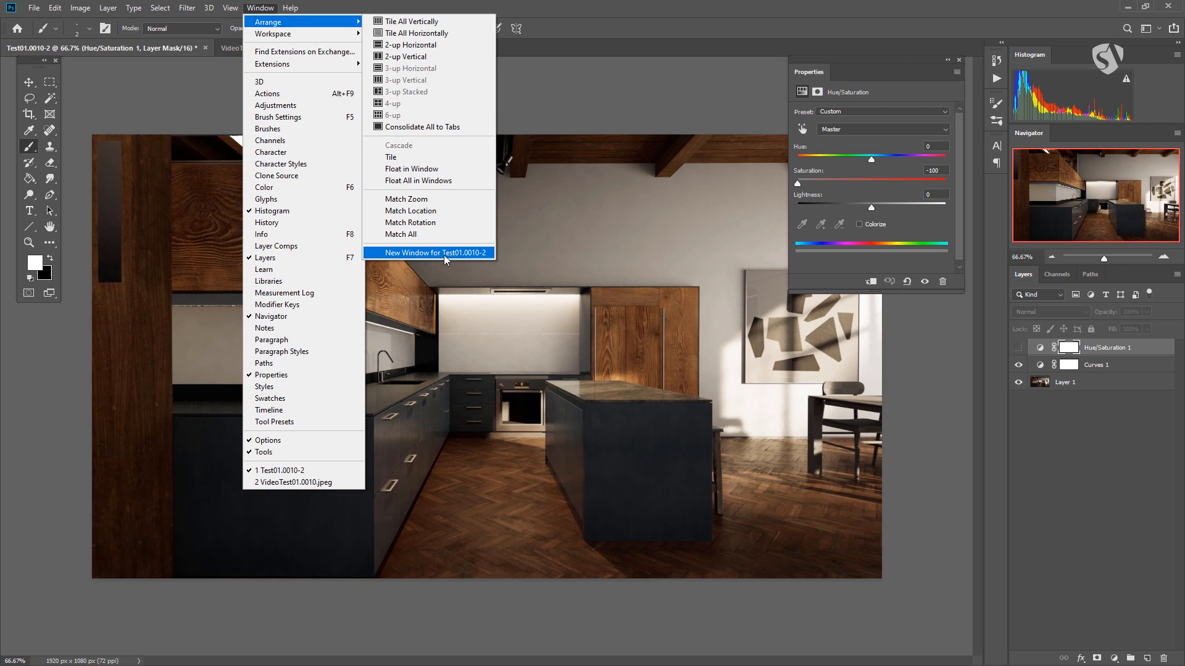
pyautogui.click(460, 253)
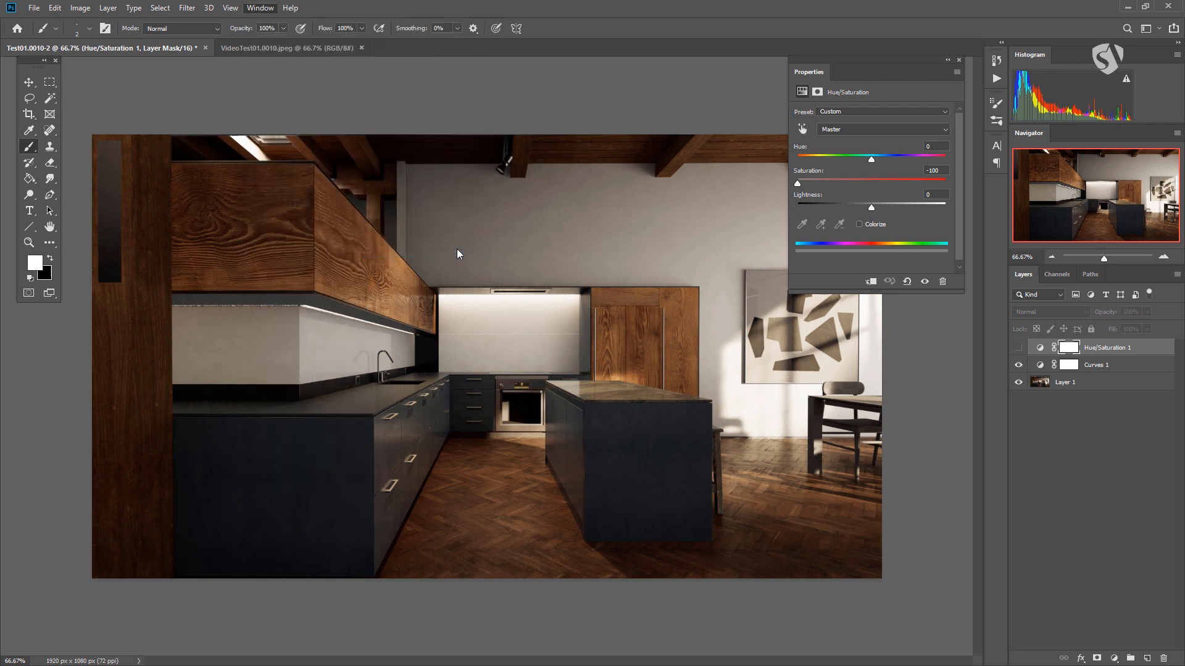
pyautogui.click(423, 48)
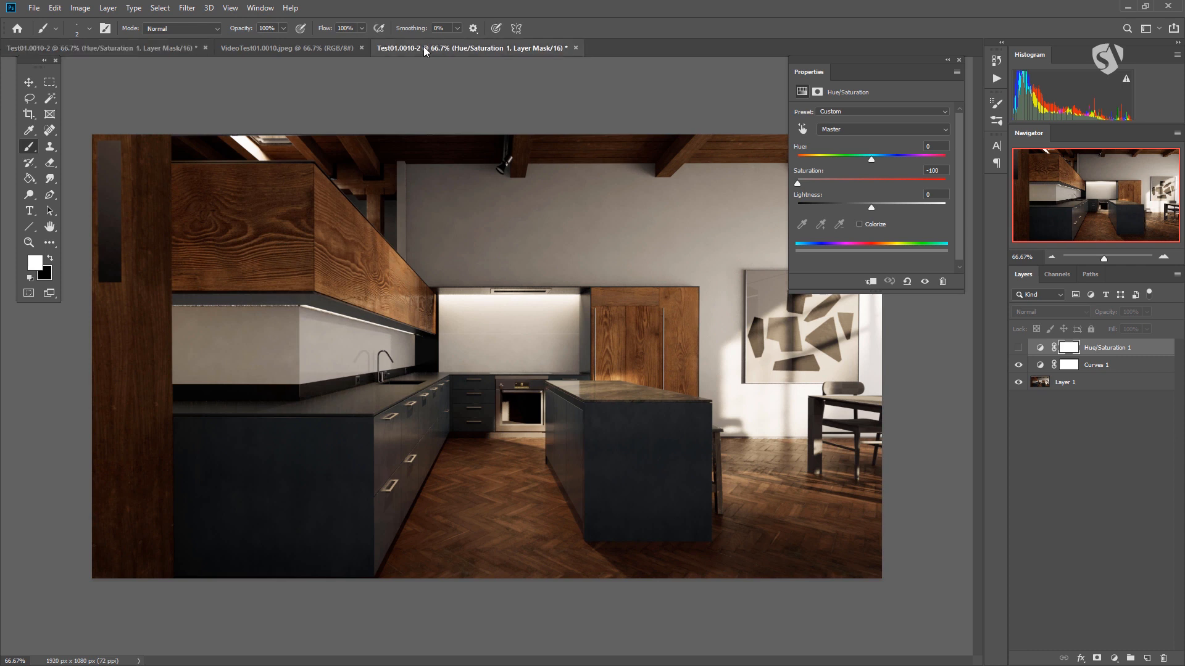
# - Compare the two windows of Test01.0010-2 by switching back and forth between them
pyautogui.click(155, 48)
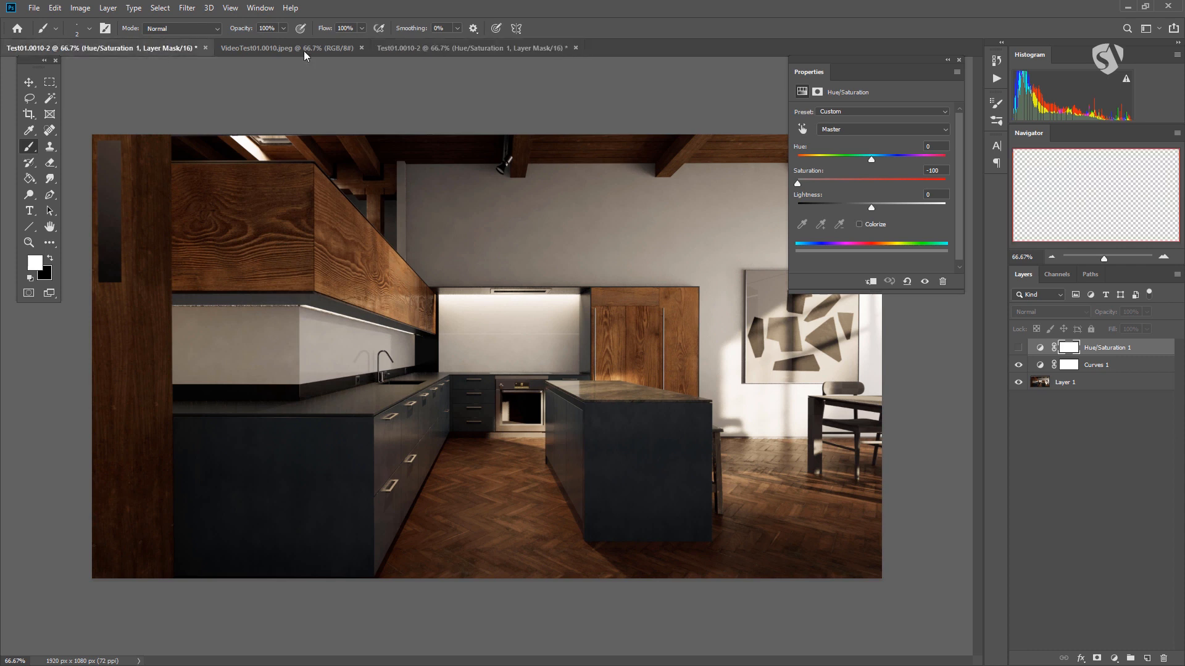
pyautogui.click(405, 49)
pyautogui.click(161, 46)
pyautogui.click(430, 48)
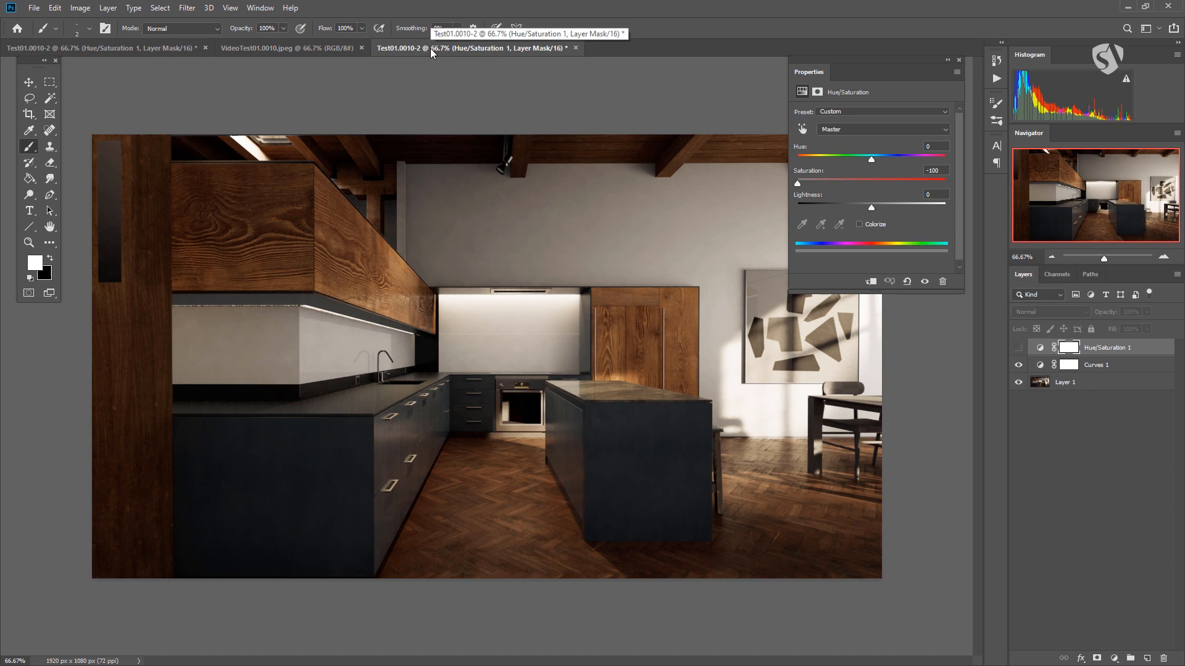
pyautogui.click(154, 50)
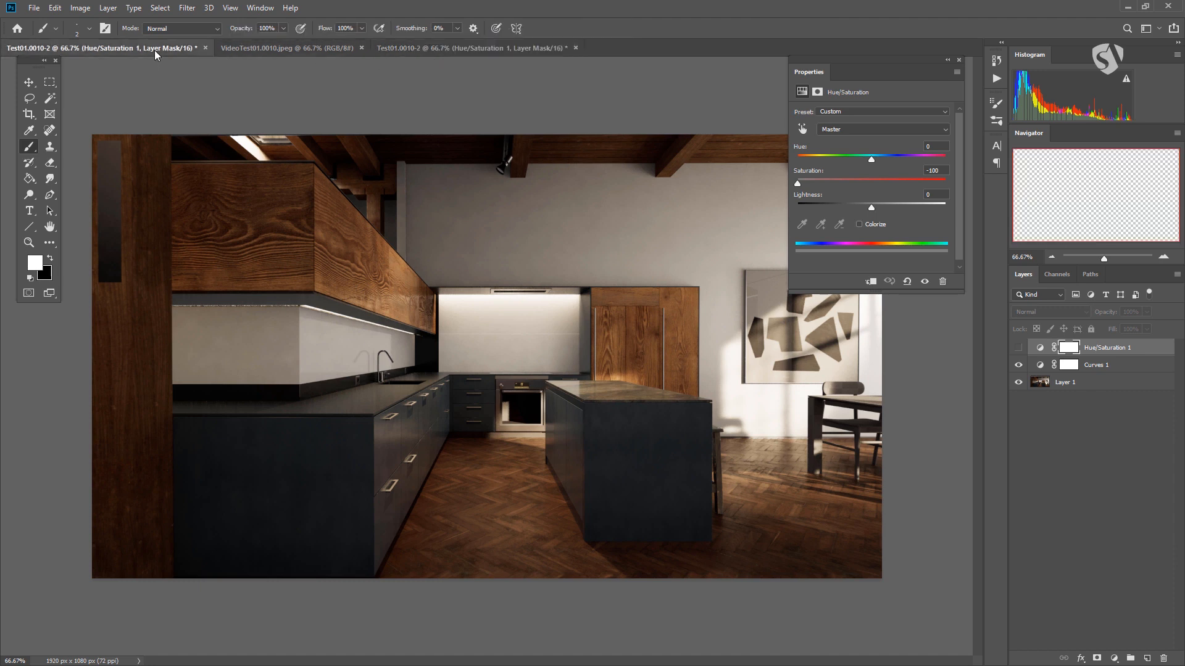
# - Detach the second Test01.0010-2 window into a floating window and place it over the upper-left area of the kitchen image
pyautogui.click(465, 49)
pyautogui.moveTo(463, 47); pyautogui.dragTo(609, 359)
pyautogui.moveTo(724, 365); pyautogui.dragTo(188, 80)
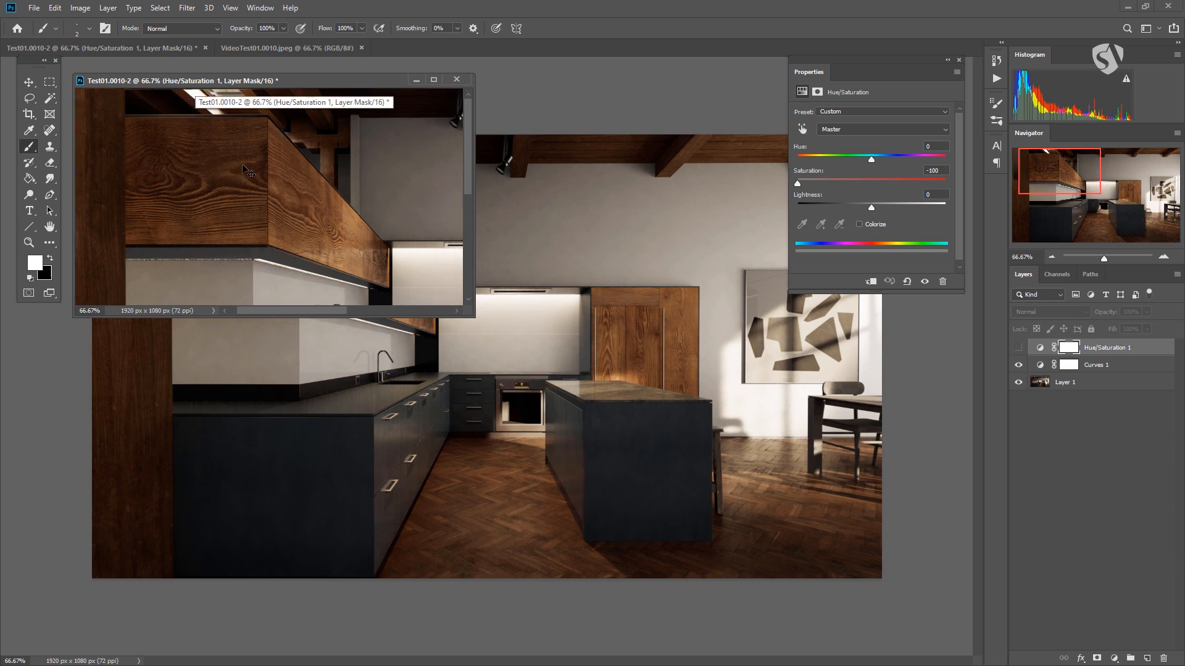
# - Zoom the floating window out to 31.1% so the whole image fits, and nudge the window slightly upward
pyautogui.keyDown('alt'); pyautogui.scroll(-3, 248, 166); pyautogui.keyUp('alt')
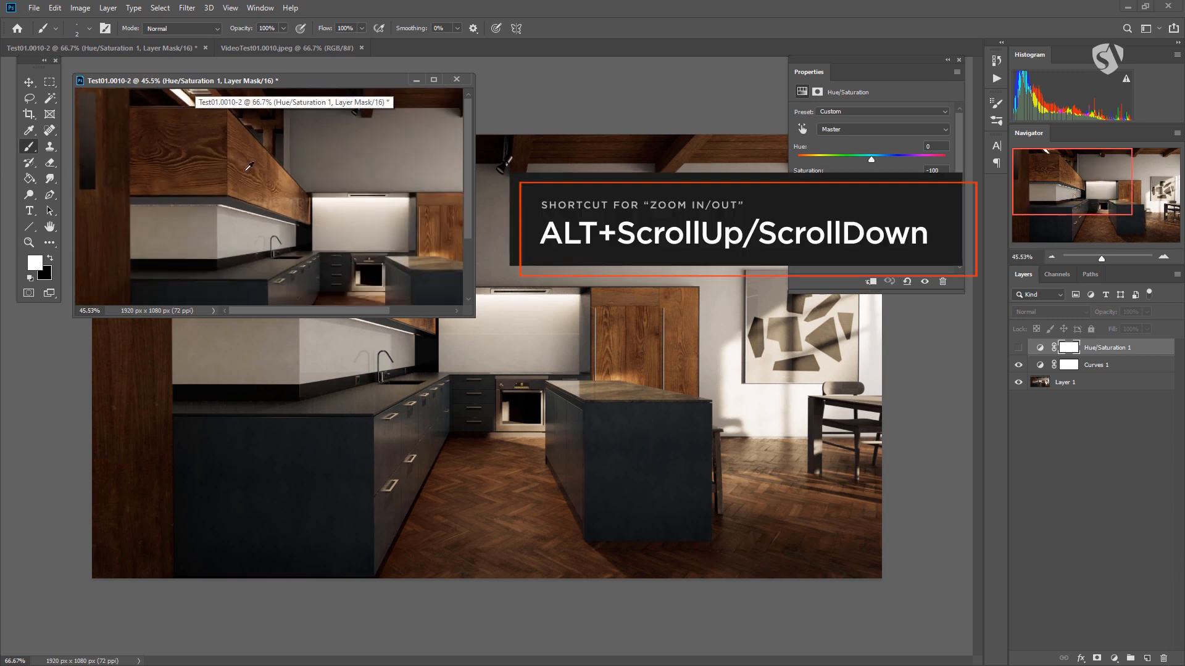
pyautogui.keyDown('alt'); pyautogui.scroll(-2, 250, 166); pyautogui.keyUp('alt')
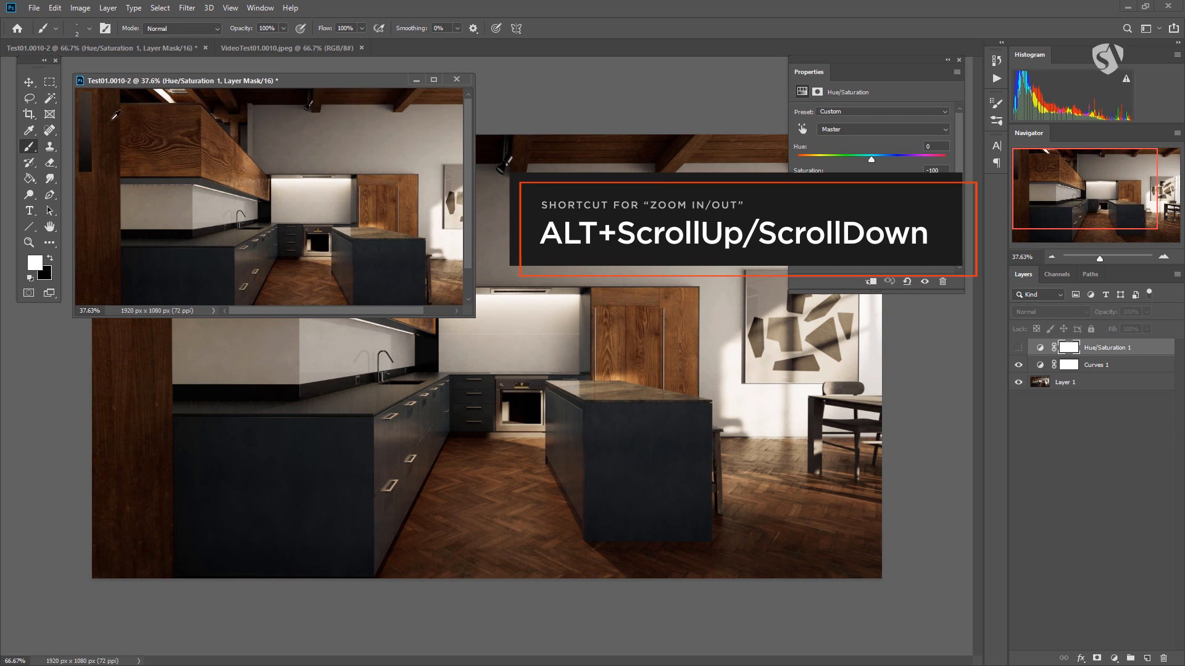
pyautogui.keyDown('alt'); pyautogui.scroll(-2, 119, 116); pyautogui.keyUp('alt')
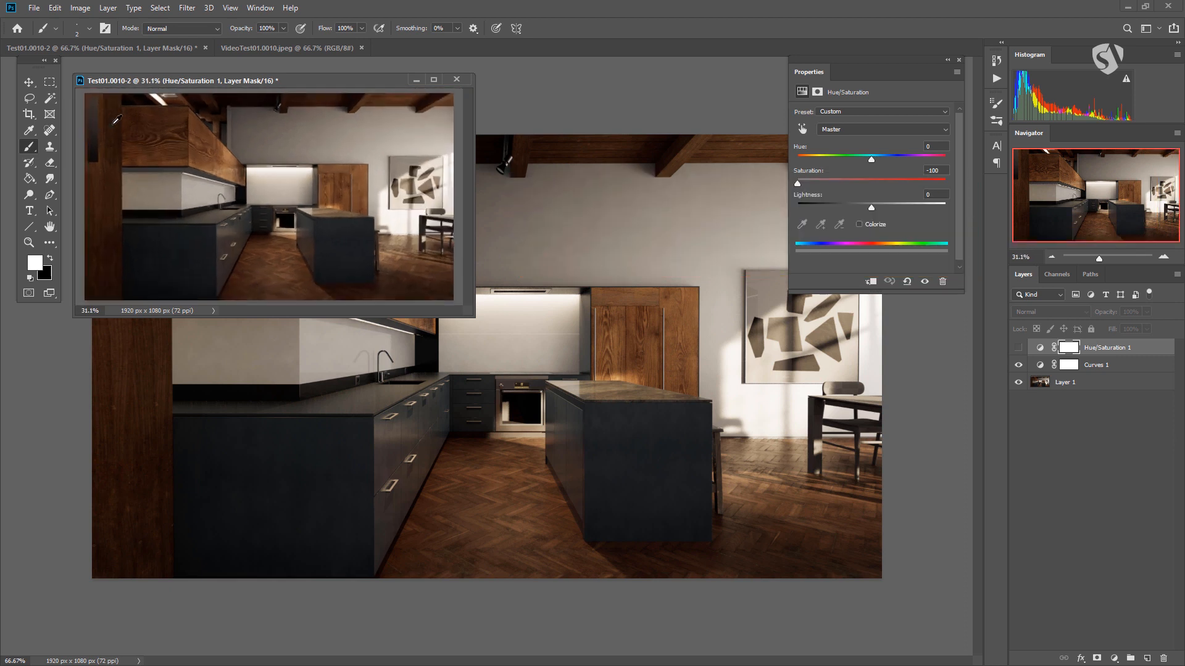
pyautogui.moveTo(188, 81)
pyautogui.mouseDown()
pyautogui.moveTo(415, 81)
pyautogui.moveTo(192, 72)
pyautogui.mouseUp()
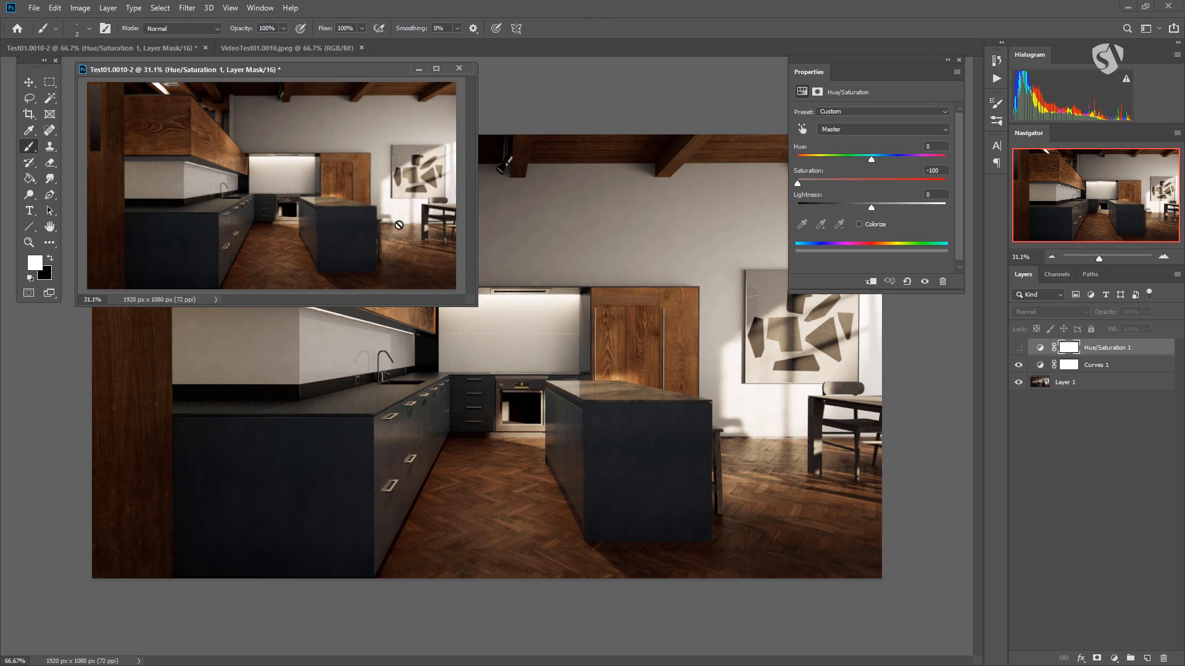
# - Add a new empty layer above the Hue/Saturation 1 adjustment layer
pyautogui.click(1146, 659)
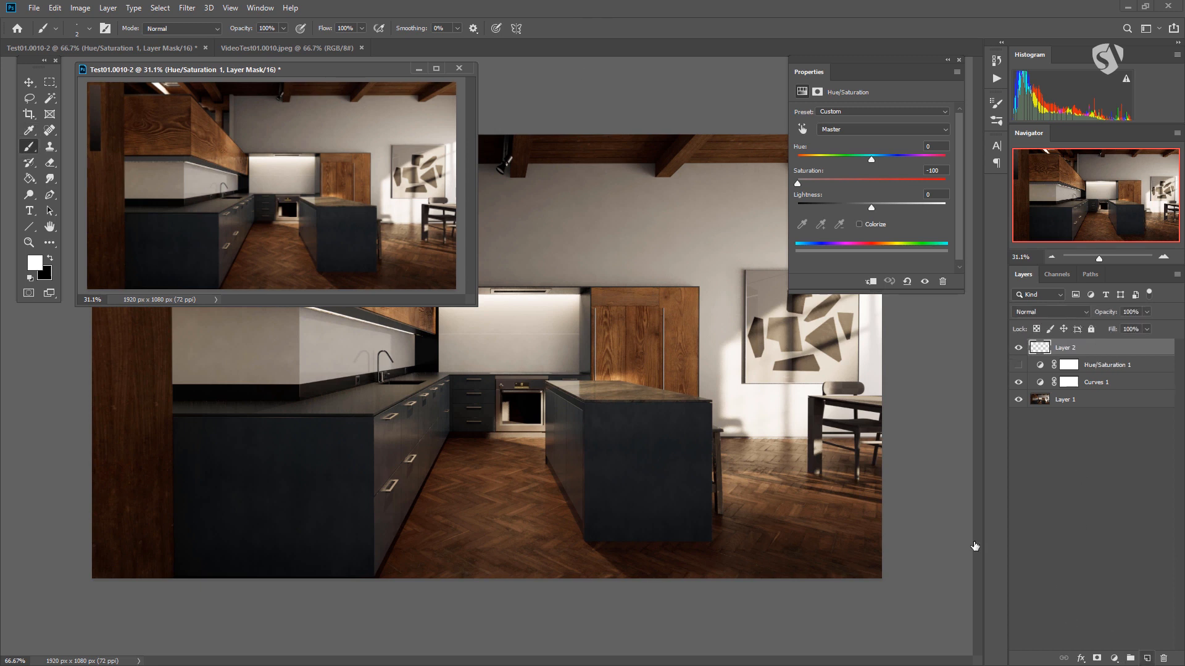
# - Paint a loose white zigzag stroke on Layer 2 across the kitchen cabinets in the main Test01.0010-2 window
pyautogui.click(689, 51)
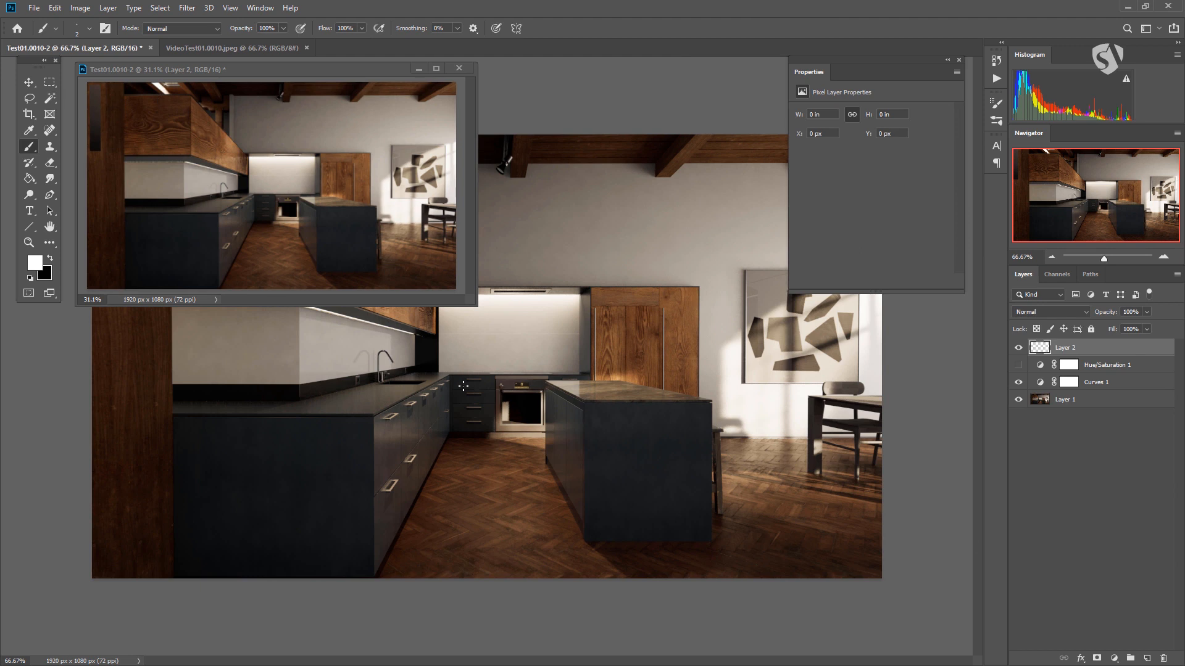
pyautogui.moveTo(262, 406); pyautogui.dragTo(436, 471)
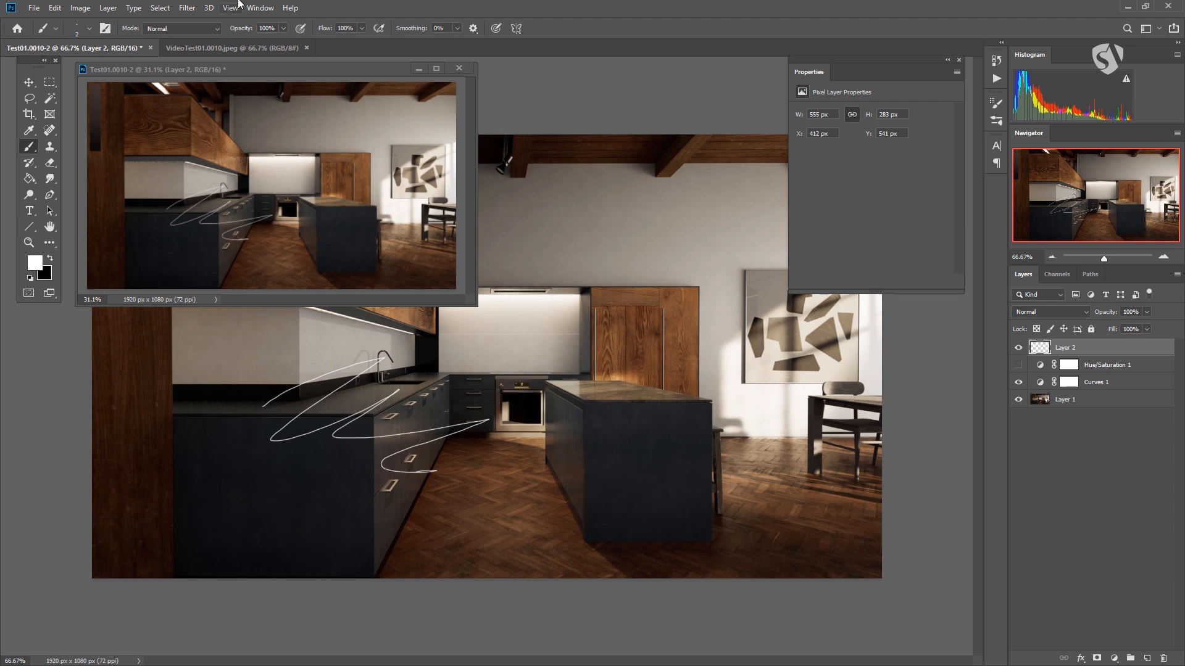
# - Enlarge the floating Test01.0010-2 window to inspect the brush stroke near the oven at about 260% zoom, and close that window
pyautogui.moveTo(269, 67); pyautogui.dragTo(512, 79)
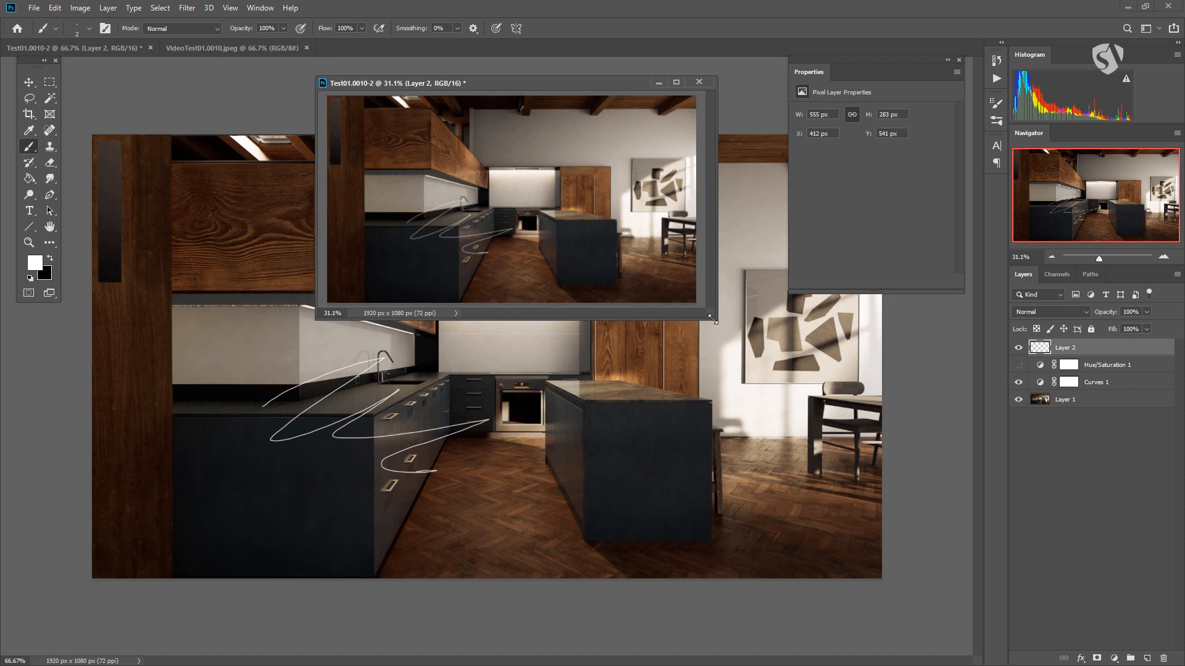
pyautogui.moveTo(716, 320); pyautogui.dragTo(939, 464)
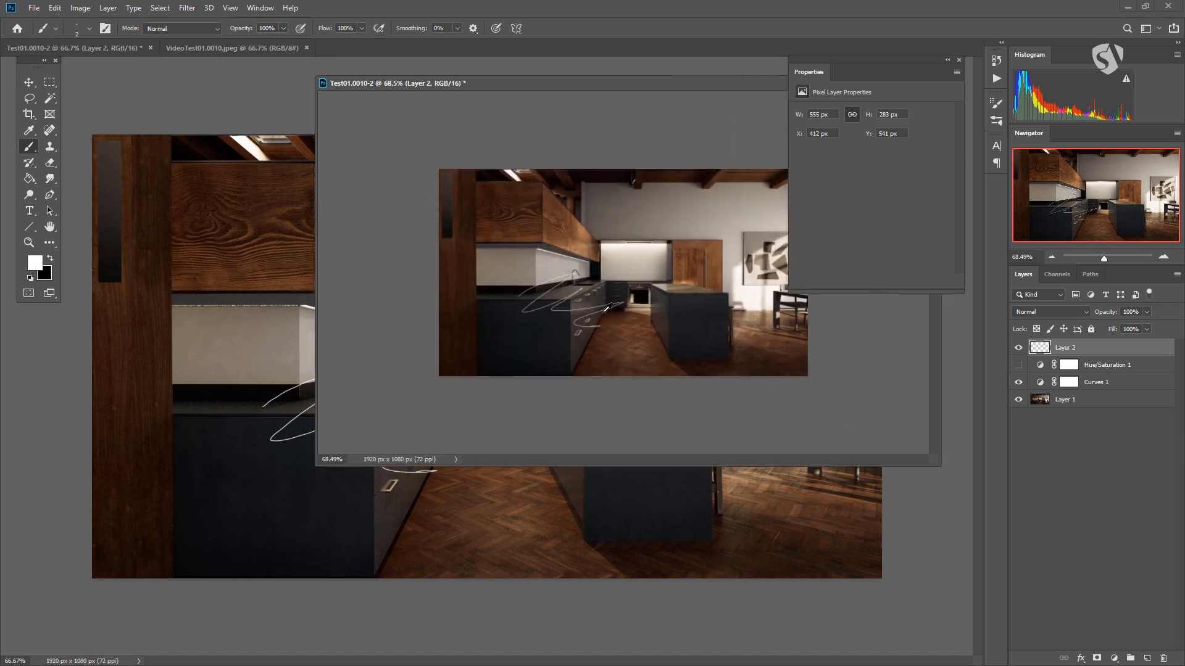
pyautogui.scroll(5, 609, 311)
pyautogui.scroll(-1, 628, 279)
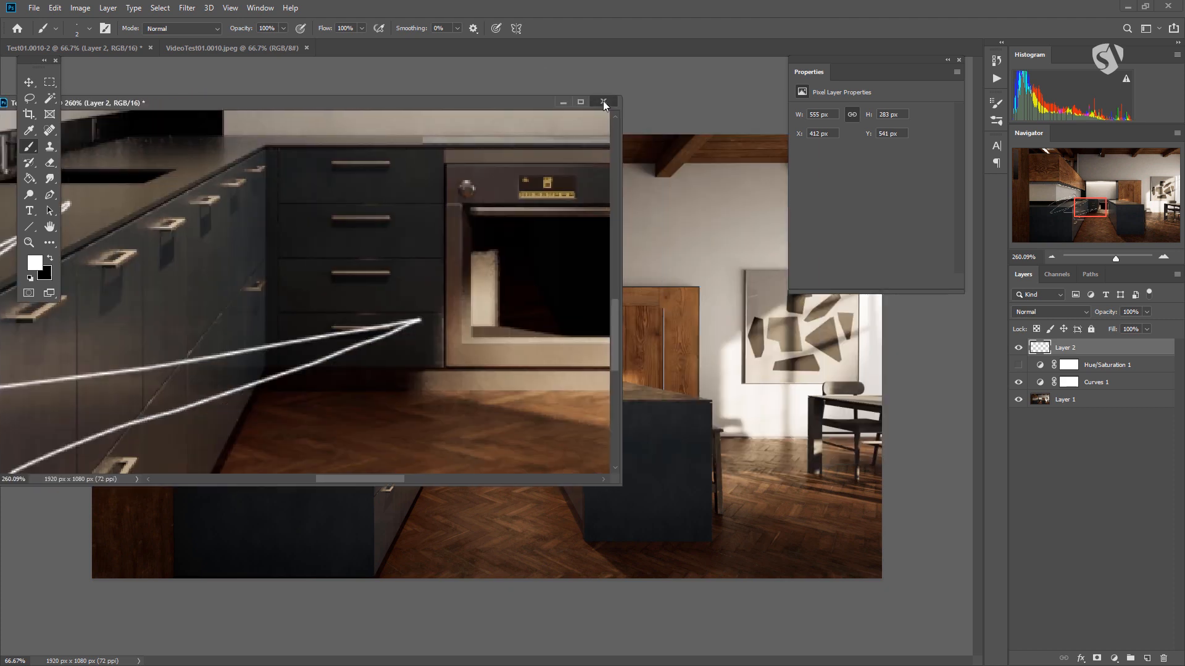
pyautogui.hotkey('ctrl', 'w')
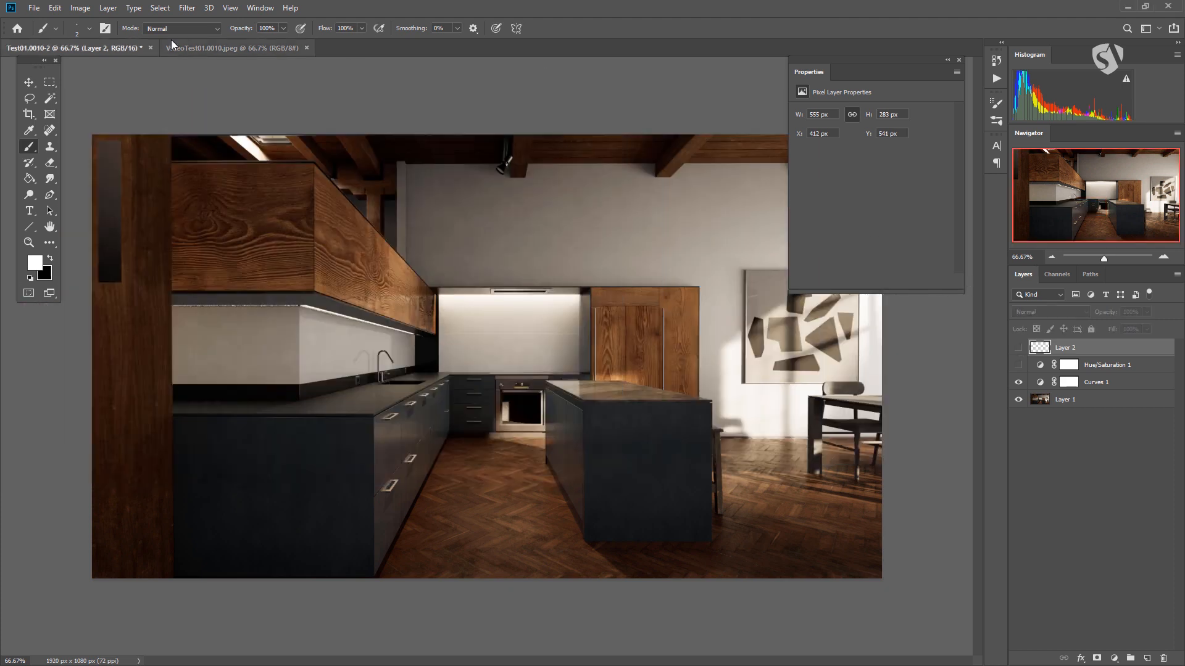
# - Switch to VideoTest01.0010.jpeg, detach it into a floating window and dock it back among the document tabs
pyautogui.click(205, 47)
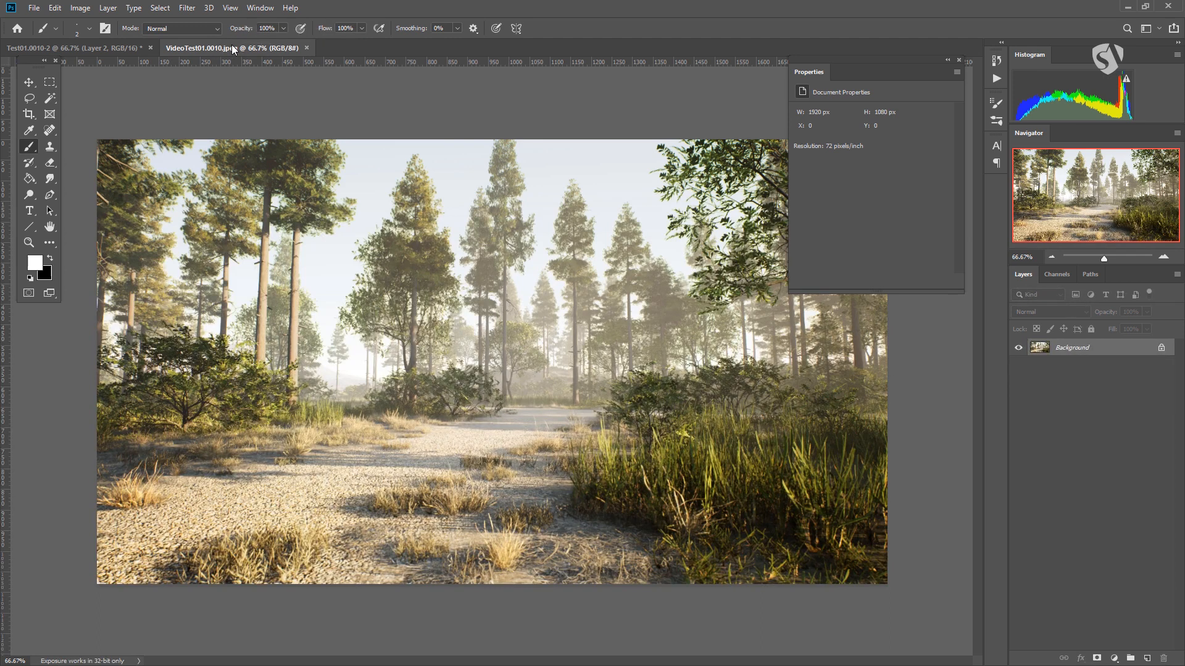
pyautogui.moveTo(227, 53); pyautogui.dragTo(168, 88)
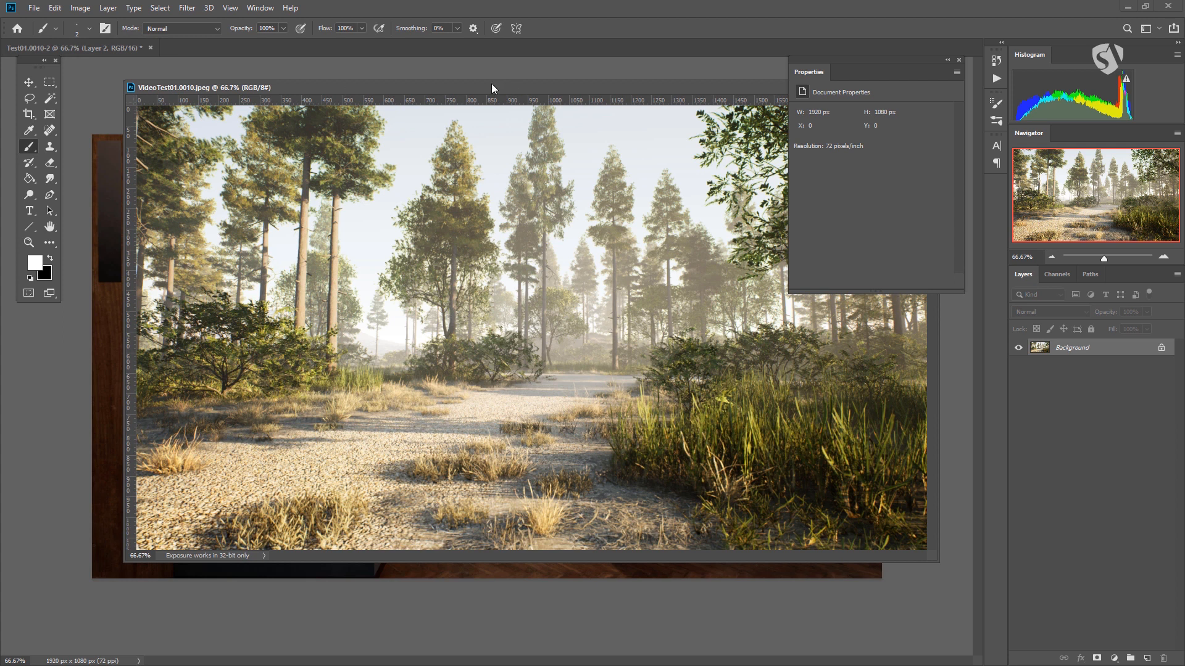
pyautogui.moveTo(161, 88); pyautogui.dragTo(188, 50)
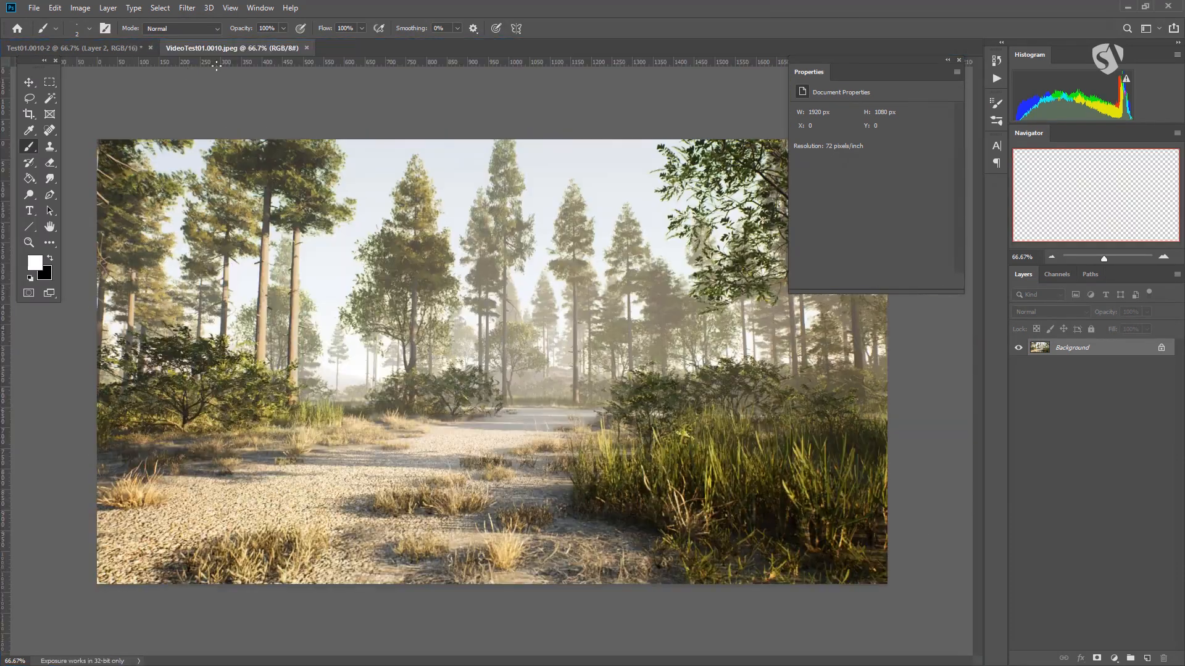
# - Float VideoTest01.0010.jpeg with the Float in Window arrangement and shrink its window to a small strip over the kitchen image's upper-left area
pyautogui.click(254, 7)
pyautogui.moveTo(272, 22)
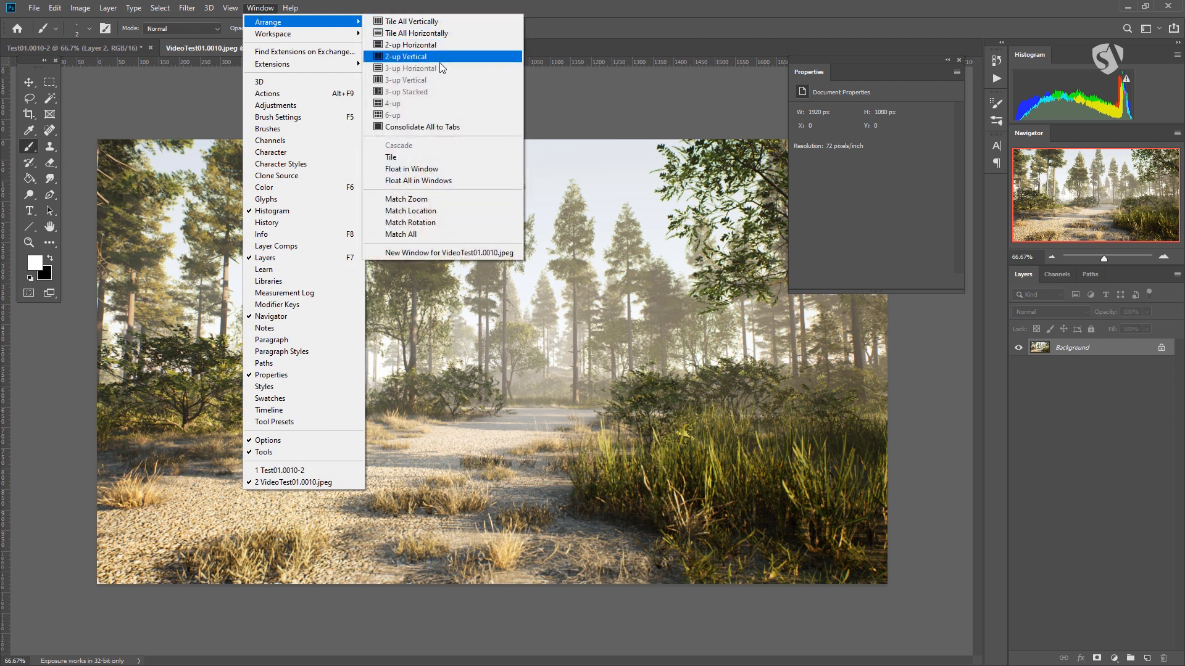
pyautogui.click(409, 169)
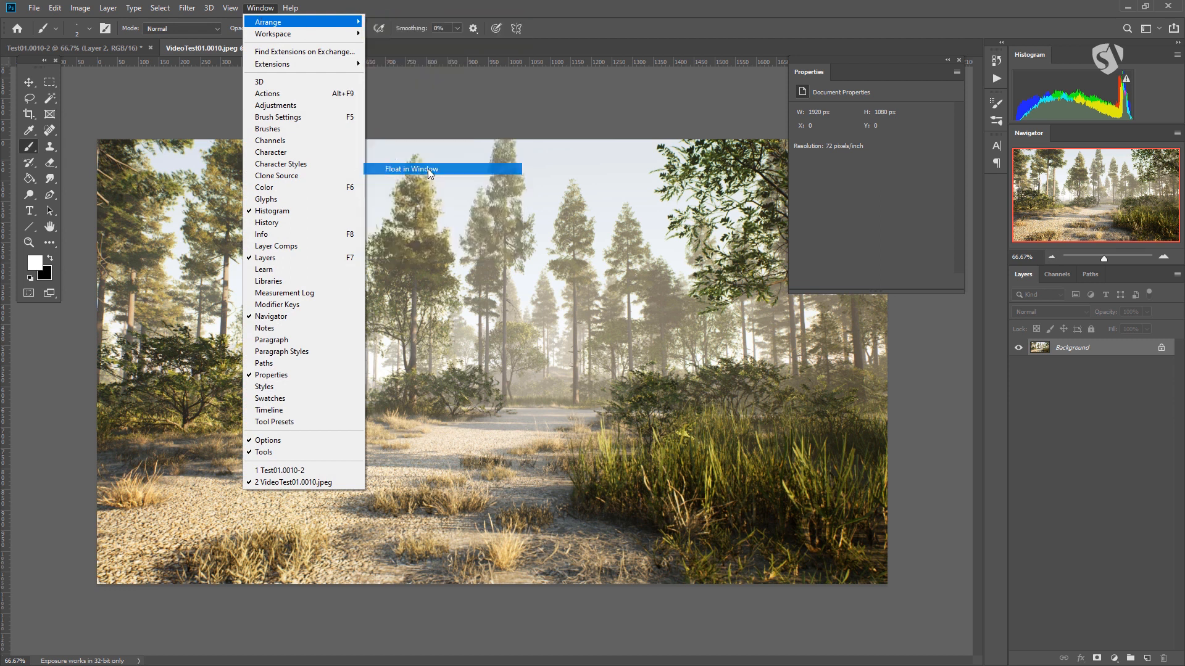
pyautogui.moveTo(311, 46); pyautogui.dragTo(404, 87)
pyautogui.moveTo(902, 559); pyautogui.dragTo(513, 230)
# - Show the bushes and gravel path of the forest image in the floating window, and nudge the window slightly toward the kitchen image's upper-left corner
pyautogui.scroll(-8, 325, 154)
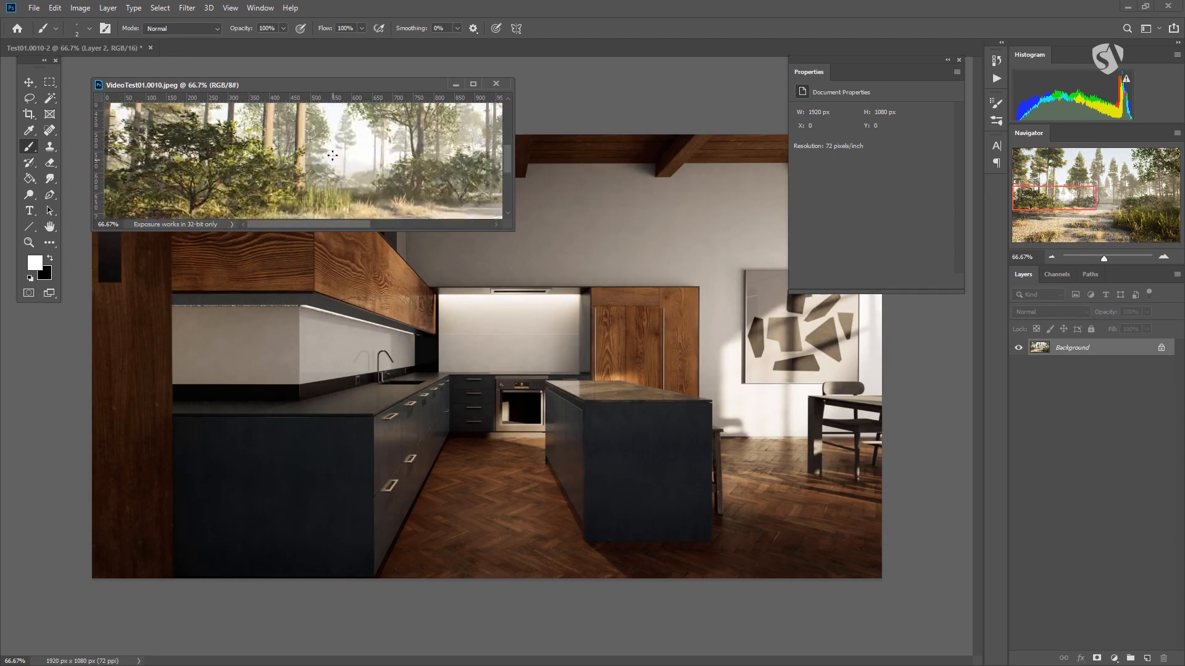
pyautogui.scroll(4, 341, 163)
pyautogui.moveTo(342, 85); pyautogui.dragTo(327, 77)
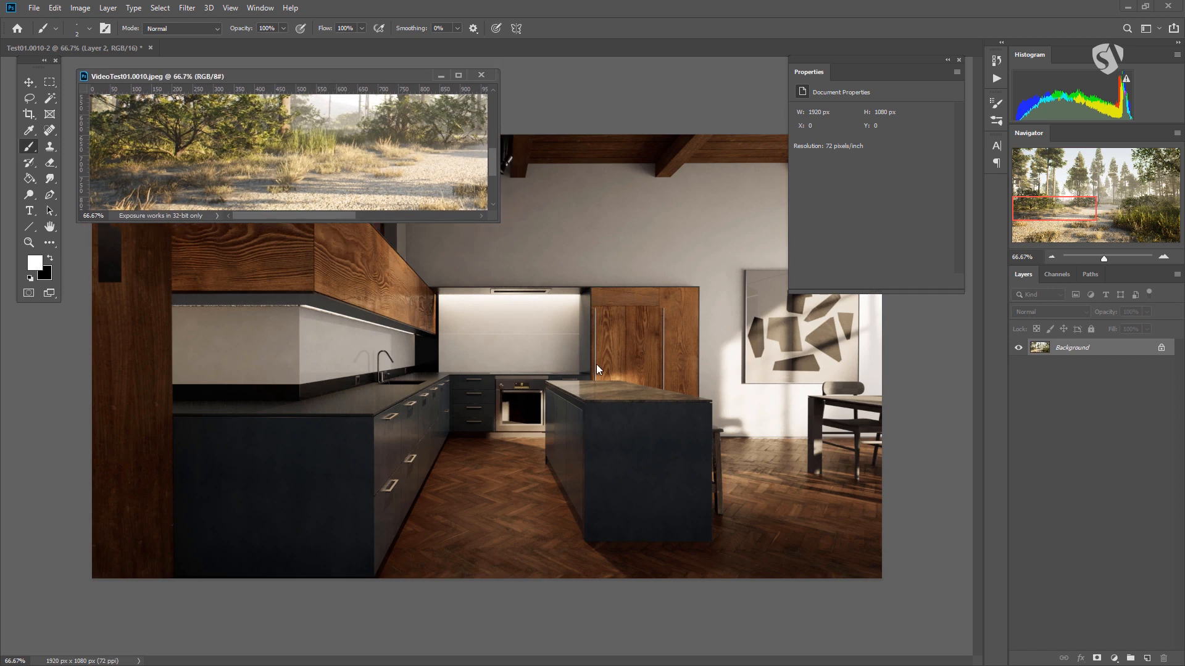
pyautogui.click(895, 384)
pyautogui.moveTo(265, 78); pyautogui.dragTo(264, 75)
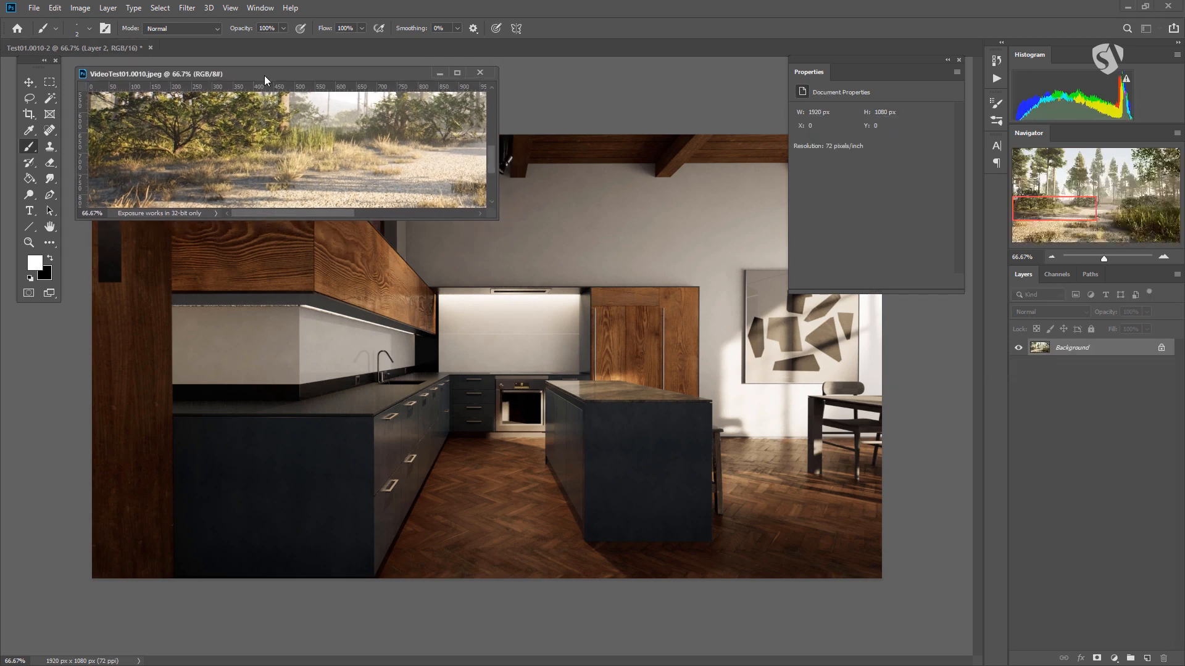